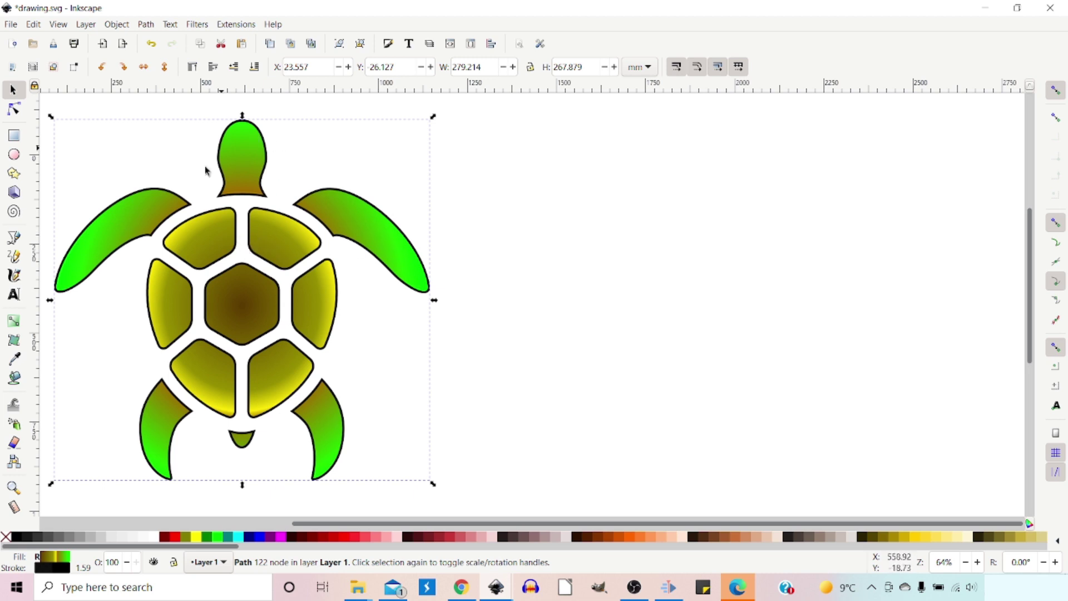
- Break the turtle apart into its 13 separate pieces with Path > Break Apart
{"action": "left_click", "coordinate": [146, 25]}
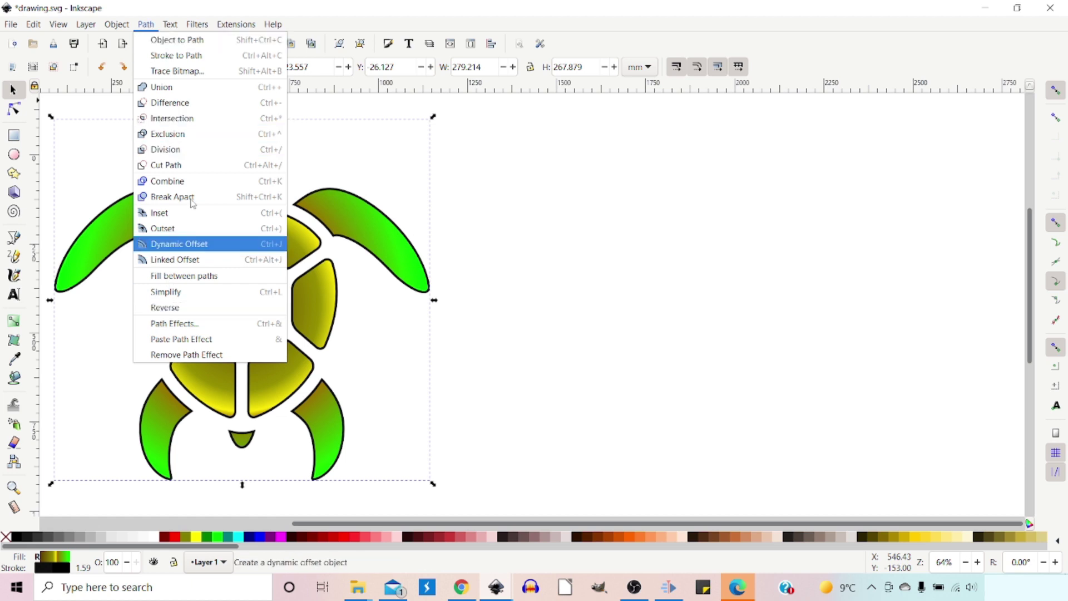
{"action": "left_click", "coordinate": [172, 197]}
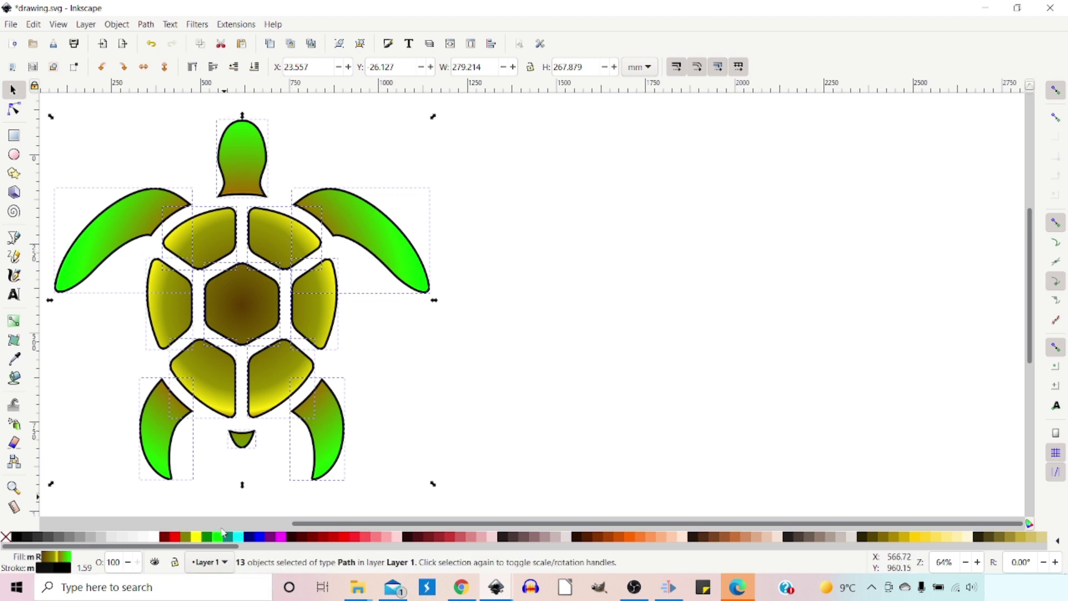
- Fill the top-left shell piece red, lower-right yellow, centre hexagon green and right-middle blue
{"action": "left_click", "coordinate": [185, 535]}
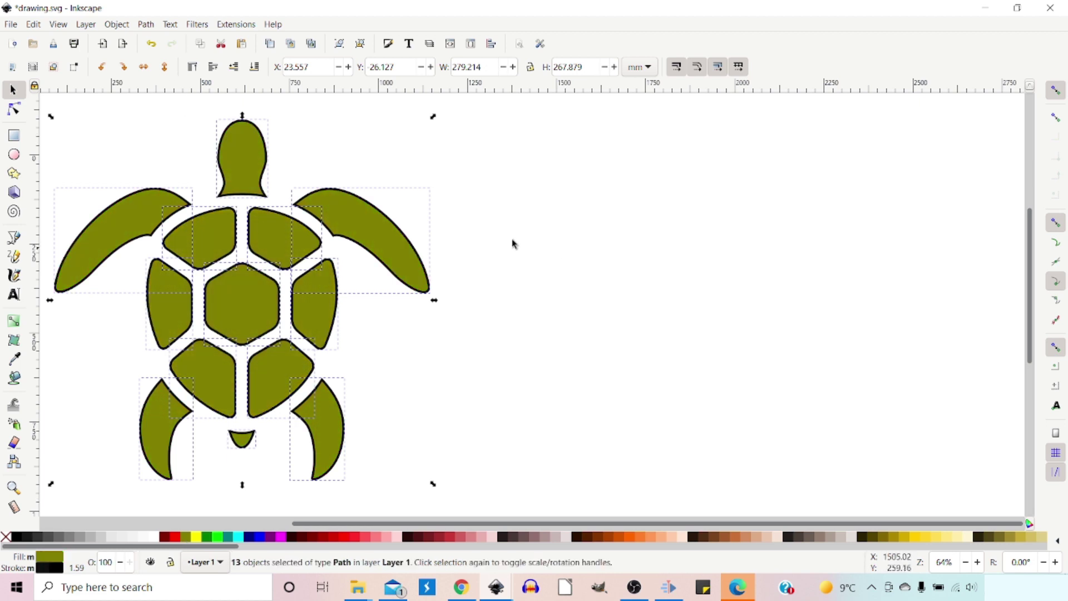
{"action": "left_click", "coordinate": [523, 241]}
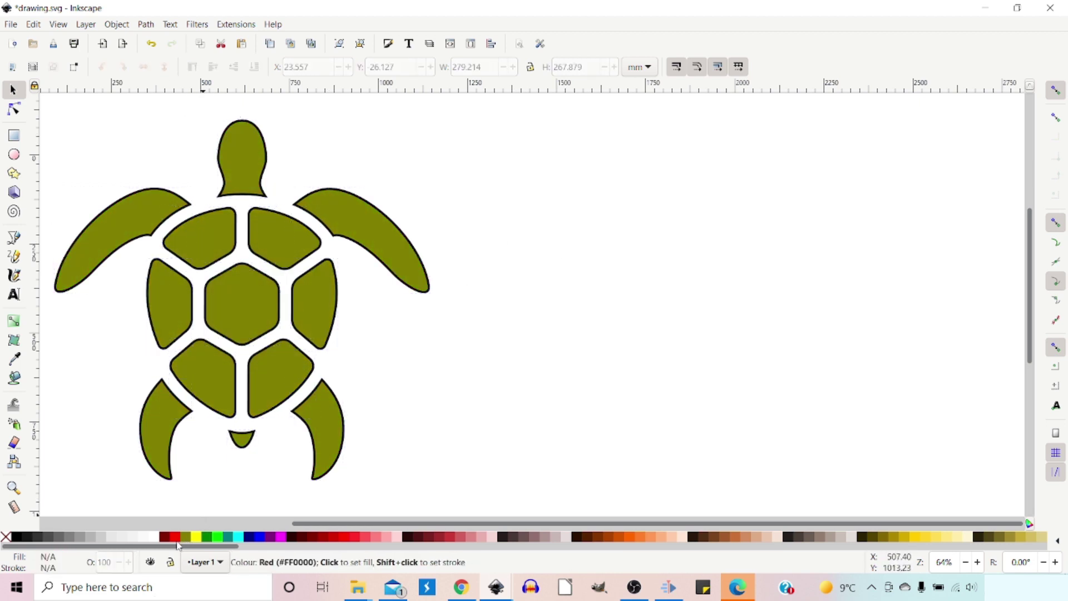
{"action": "left_click", "coordinate": [208, 245]}
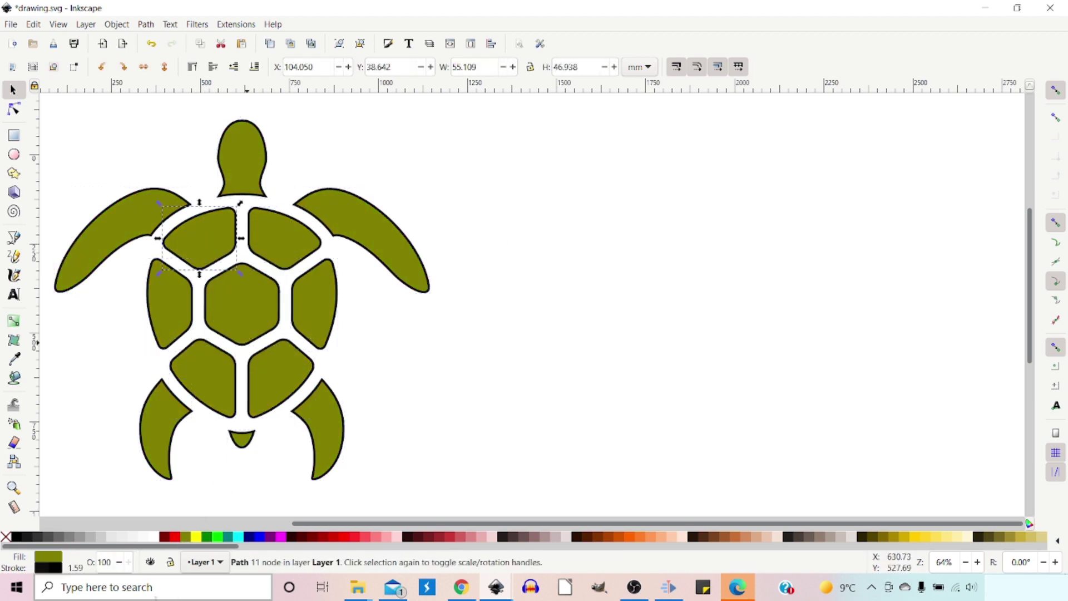
{"action": "left_click", "coordinate": [174, 537]}
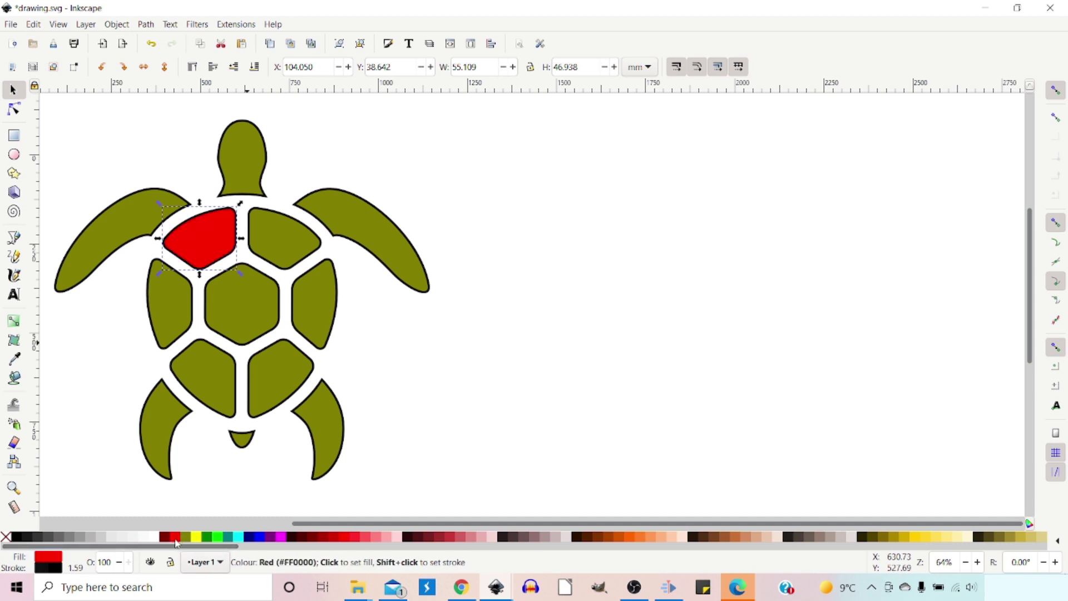
{"action": "left_click", "coordinate": [292, 389]}
{"action": "left_click", "coordinate": [199, 537]}
{"action": "left_click", "coordinate": [207, 537]}
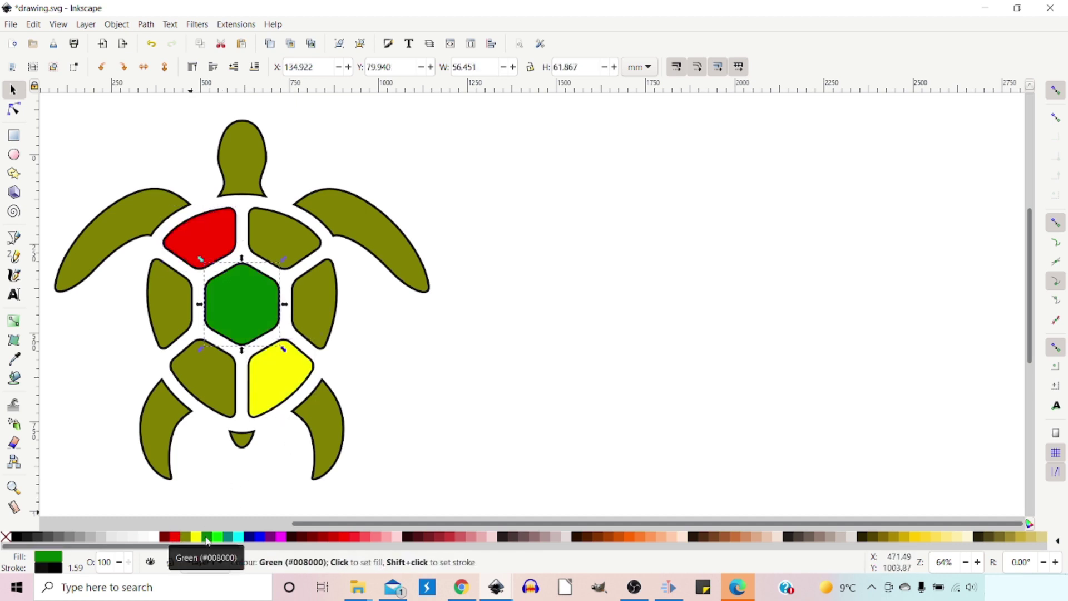
{"action": "left_click", "coordinate": [319, 308]}
{"action": "left_click", "coordinate": [249, 537]}
- Fill the top-right shell piece magenta, lower-left orange and left-middle cyan, then deselect
{"action": "left_click", "coordinate": [285, 233]}
{"action": "left_click", "coordinate": [281, 537]}
{"action": "left_click", "coordinate": [219, 373]}
{"action": "left_click", "coordinate": [619, 537]}
{"action": "left_click", "coordinate": [172, 310]}
{"action": "left_click", "coordinate": [238, 536]}
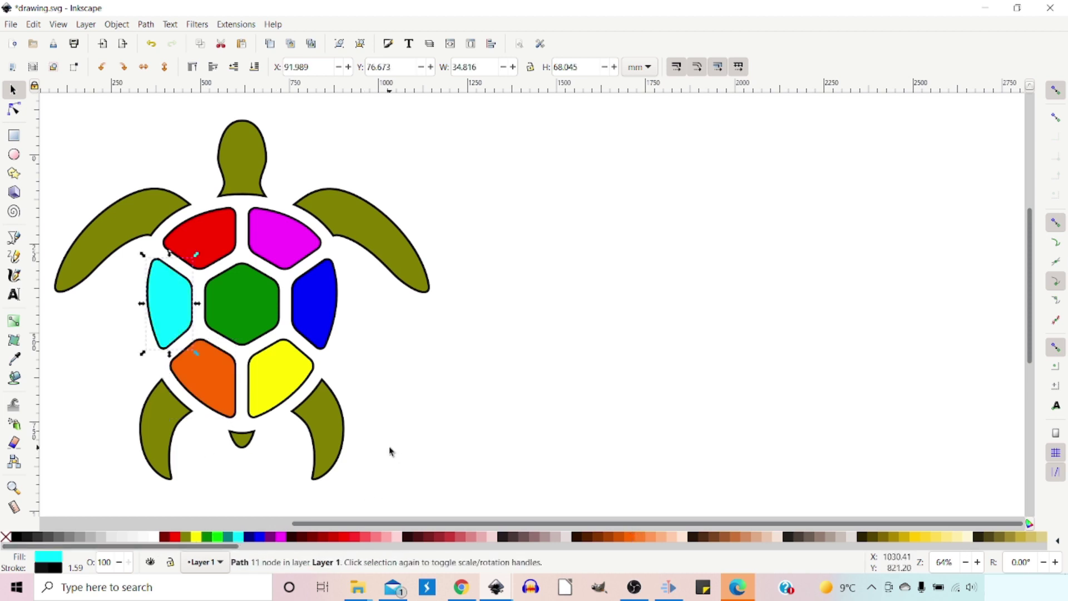
{"action": "left_click", "coordinate": [390, 452]}
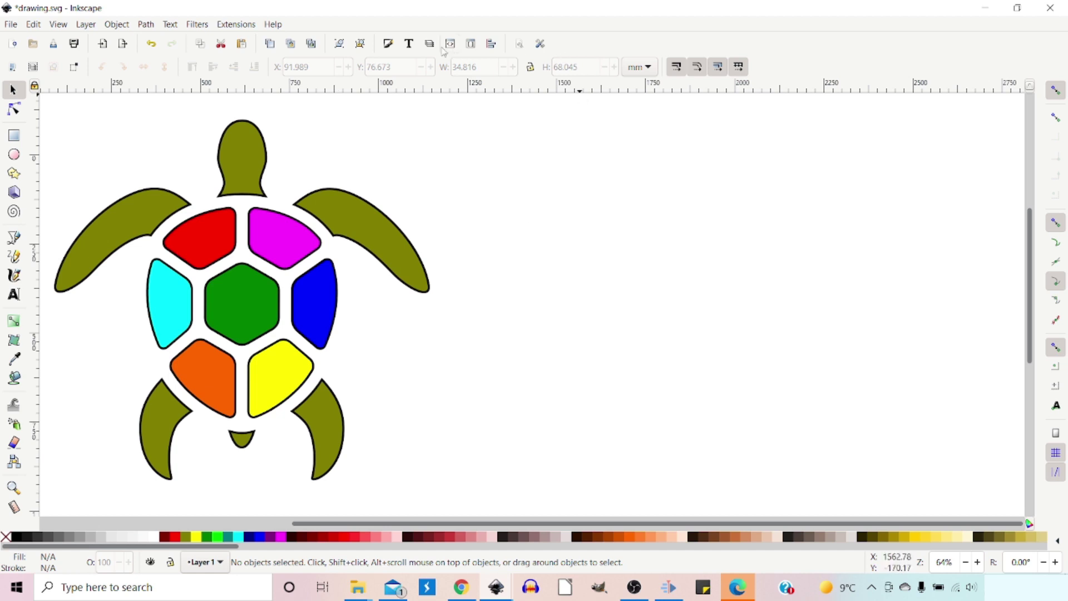
- Group all 13 turtle pieces and shrink the group to about 65 mm wide, moved aside
{"action": "left_click_drag", "start_coordinate": [42, 106], "coordinate": [458, 506]}
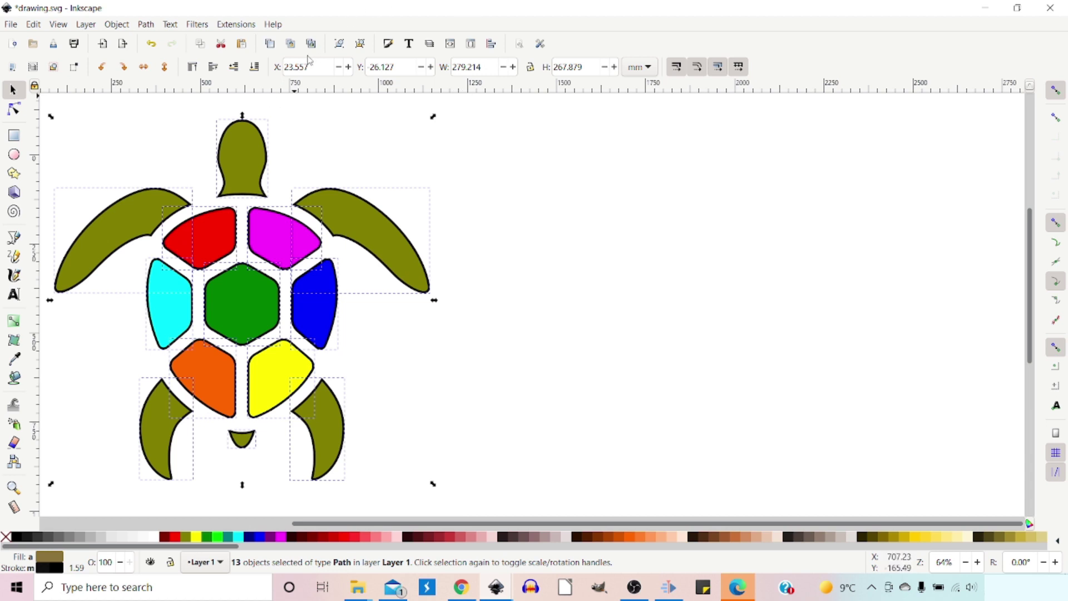
{"action": "left_click", "coordinate": [339, 45]}
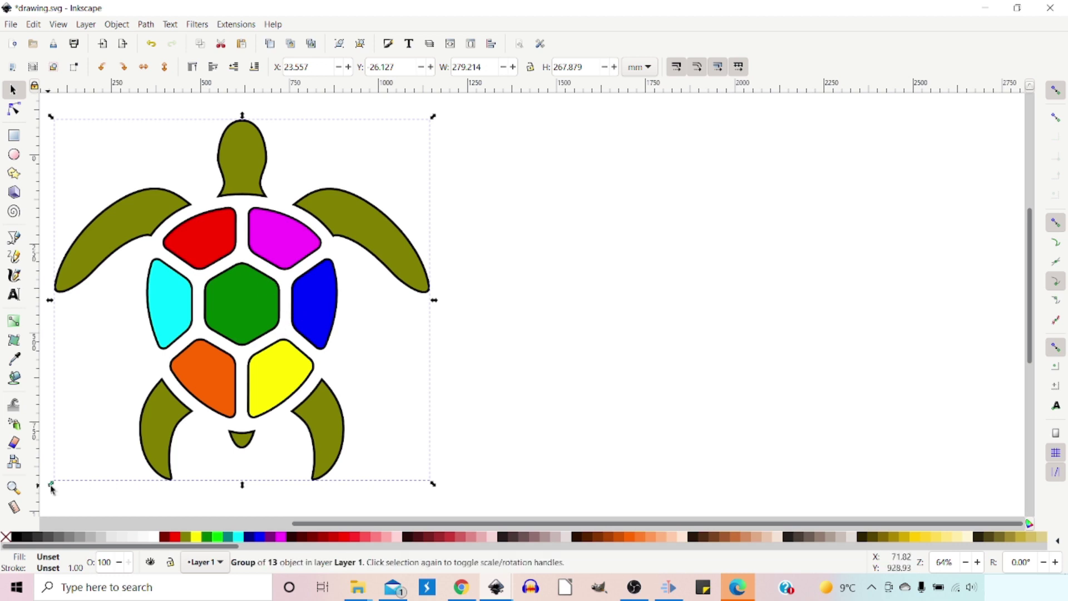
{"action": "left_click_drag", "start_coordinate": [51, 483], "coordinate": [311, 244]}
{"action": "left_click_drag", "start_coordinate": [418, 225], "coordinate": [551, 212]}
{"action": "left_click_drag", "start_coordinate": [440, 242], "coordinate": [467, 219]}
{"action": "scroll", "coordinate": [457, 161], "scroll_direction": "right", "scroll_amount": 1}
{"action": "scroll", "coordinate": [457, 161], "scroll_direction": "right", "scroll_amount": 5}
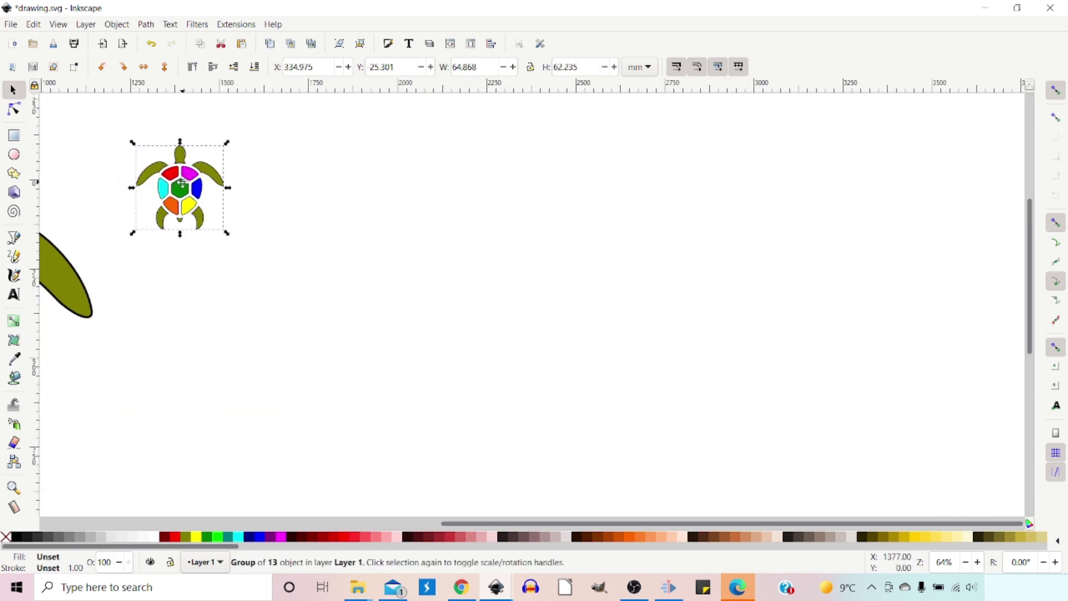
- Draw a large ellipse right of the turtle and remove its fill
{"action": "left_click", "coordinate": [14, 156]}
{"action": "left_click_drag", "start_coordinate": [418, 152], "coordinate": [479, 200]}
{"action": "left_click_drag", "start_coordinate": [588, 288], "coordinate": [768, 364]}
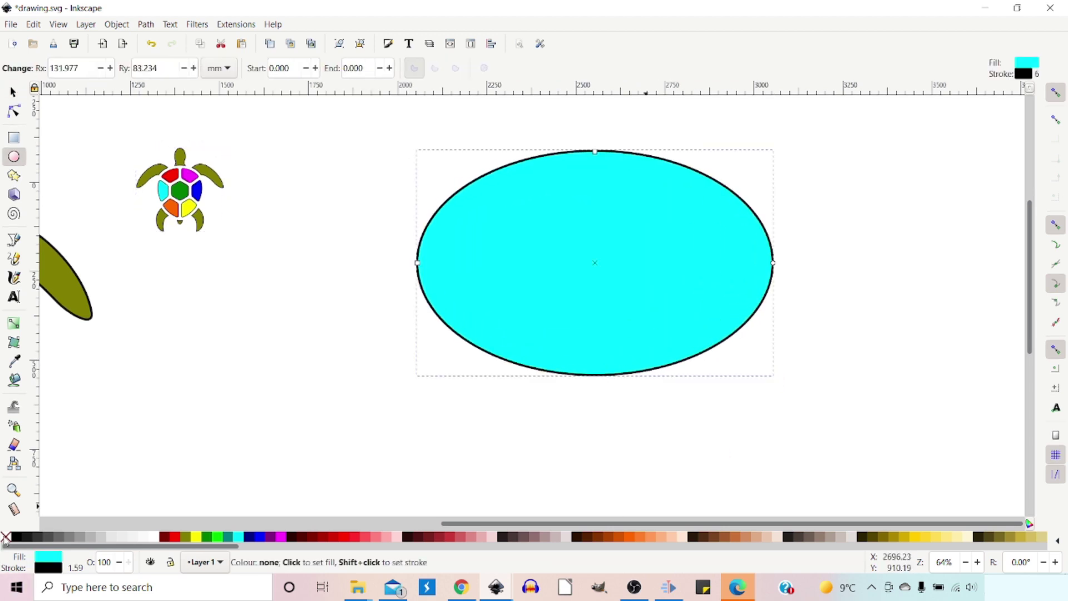
{"action": "left_click", "coordinate": [5, 536]}
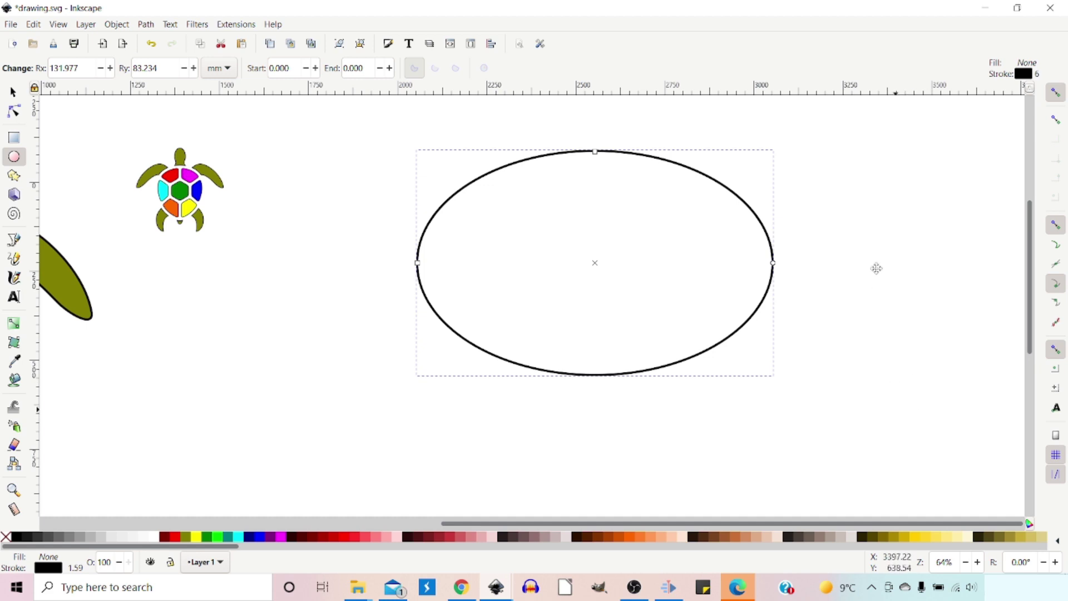
{"action": "scroll", "coordinate": [872, 243], "scroll_direction": "down", "scroll_amount": 6}
- Draw a straight horizontal line below the ellipse and bend it into a gentle wave
{"action": "left_click", "coordinate": [14, 240]}
{"action": "left_click", "coordinate": [284, 350]}
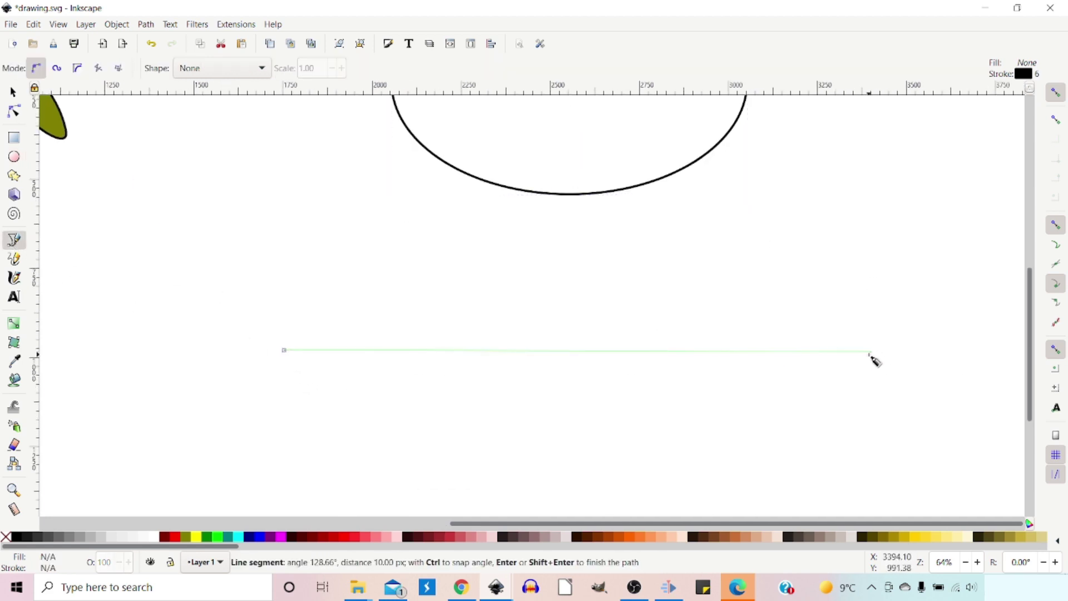
{"action": "double_click", "coordinate": [872, 352]}
{"action": "left_click", "coordinate": [14, 110]}
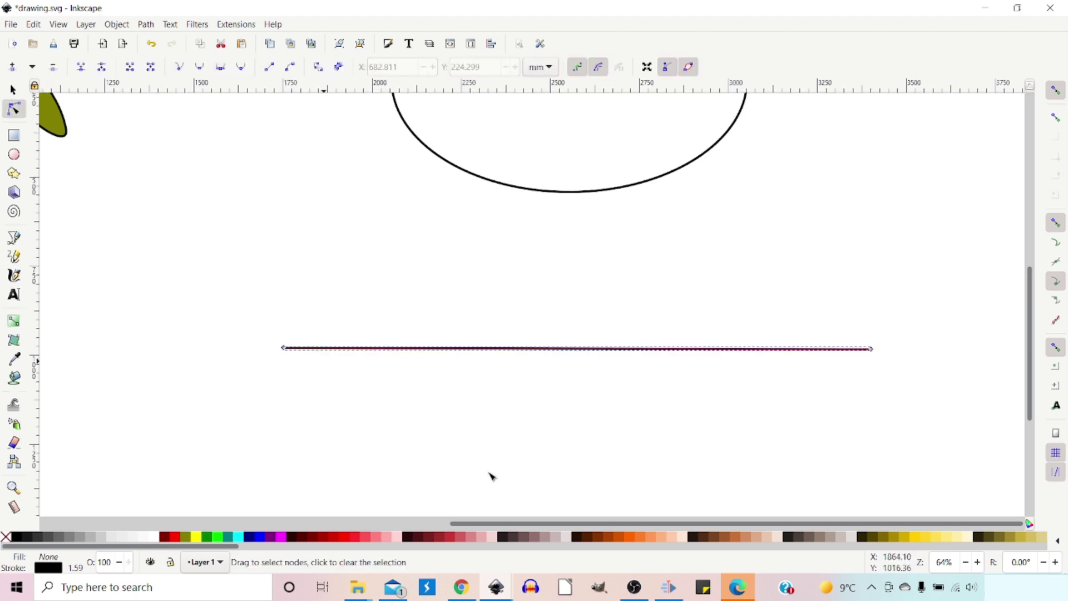
{"action": "left_click_drag", "start_coordinate": [334, 348], "coordinate": [374, 338]}
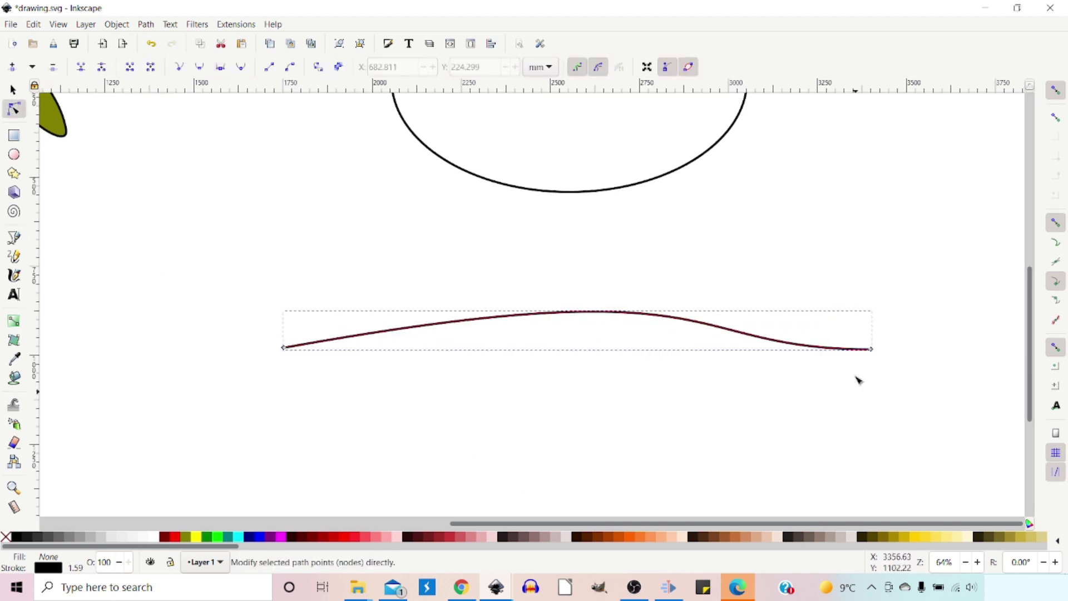
{"action": "left_click_drag", "start_coordinate": [809, 349], "coordinate": [770, 379]}
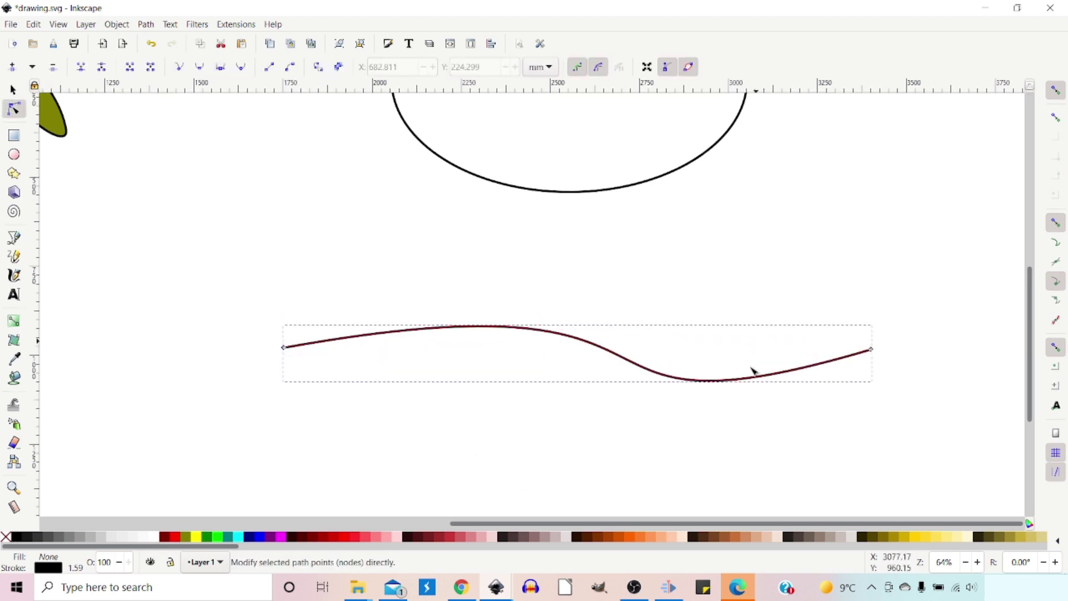
{"action": "left_click", "coordinate": [871, 350]}
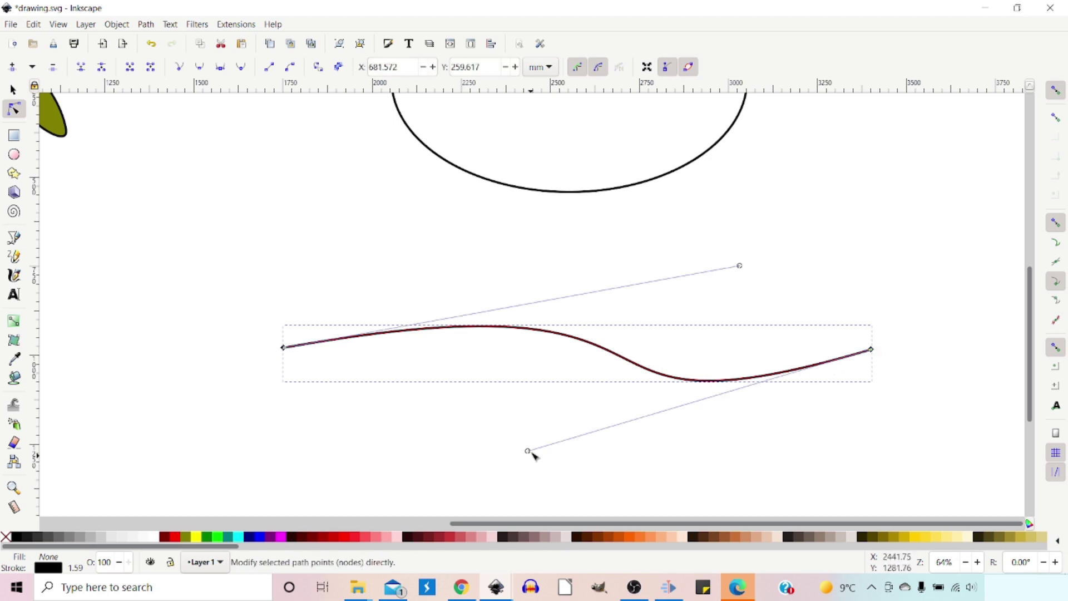
{"action": "left_click_drag", "start_coordinate": [531, 452], "coordinate": [710, 413]}
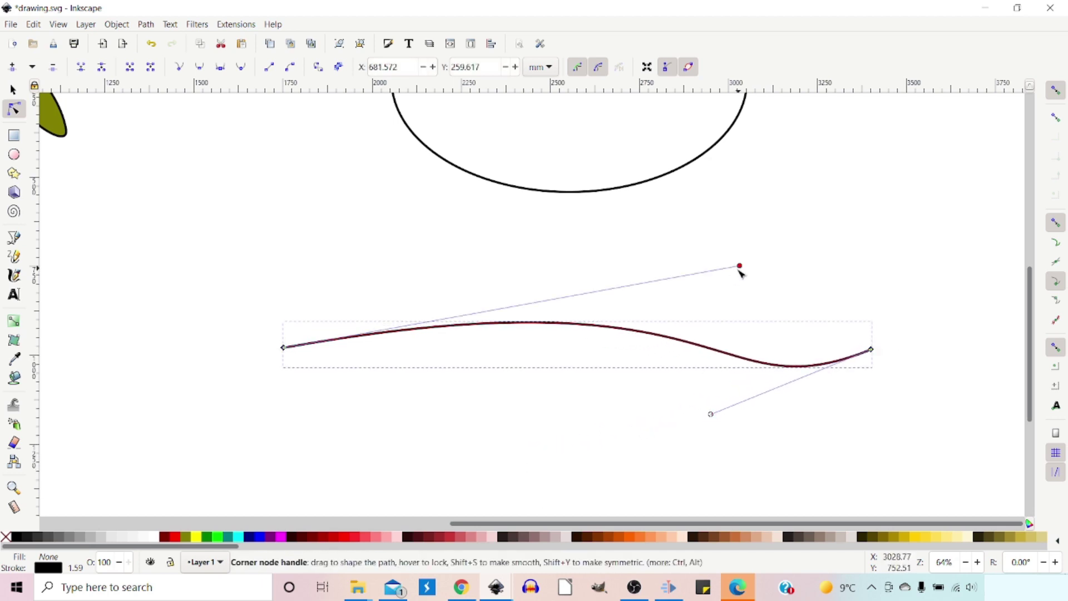
{"action": "left_click_drag", "start_coordinate": [739, 267], "coordinate": [443, 308]}
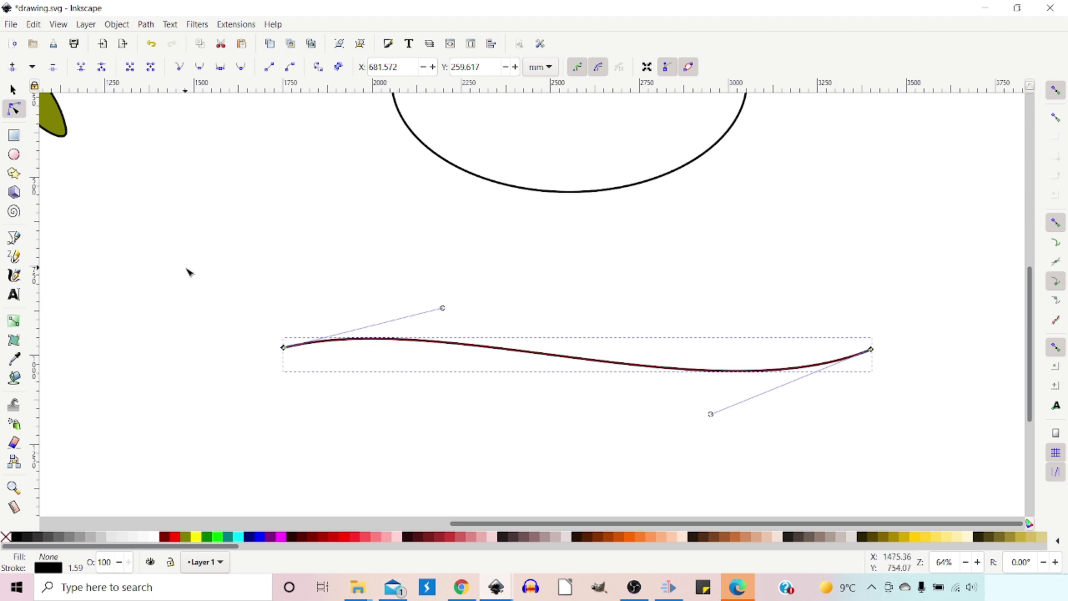
{"action": "left_click_drag", "start_coordinate": [189, 271], "coordinate": [203, 393]}
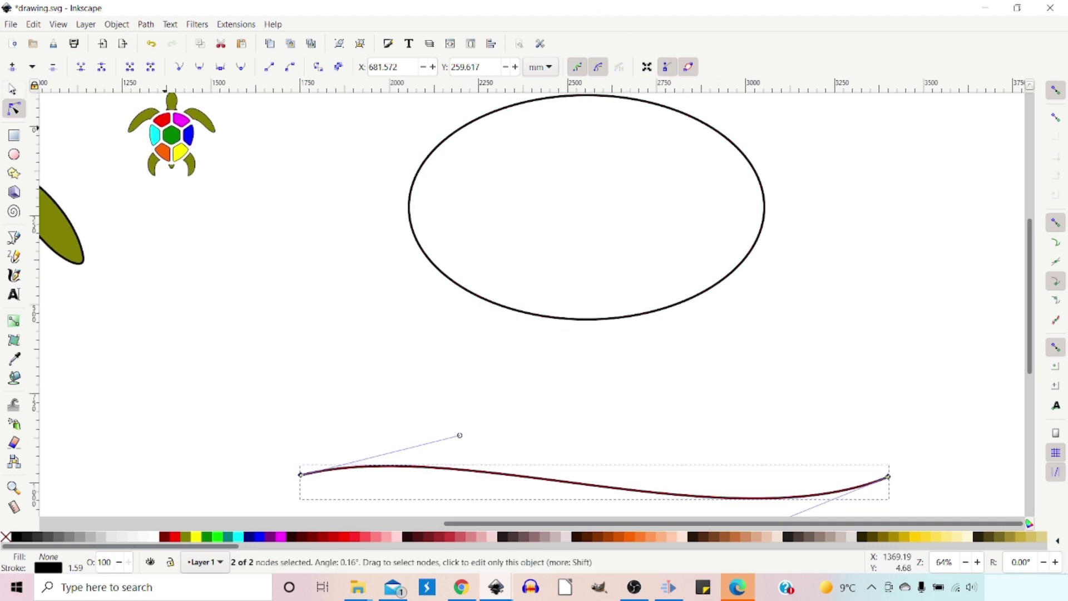
- Select the ellipse and convert it with Object to Path into a four-node path
{"action": "key", "text": "s"}
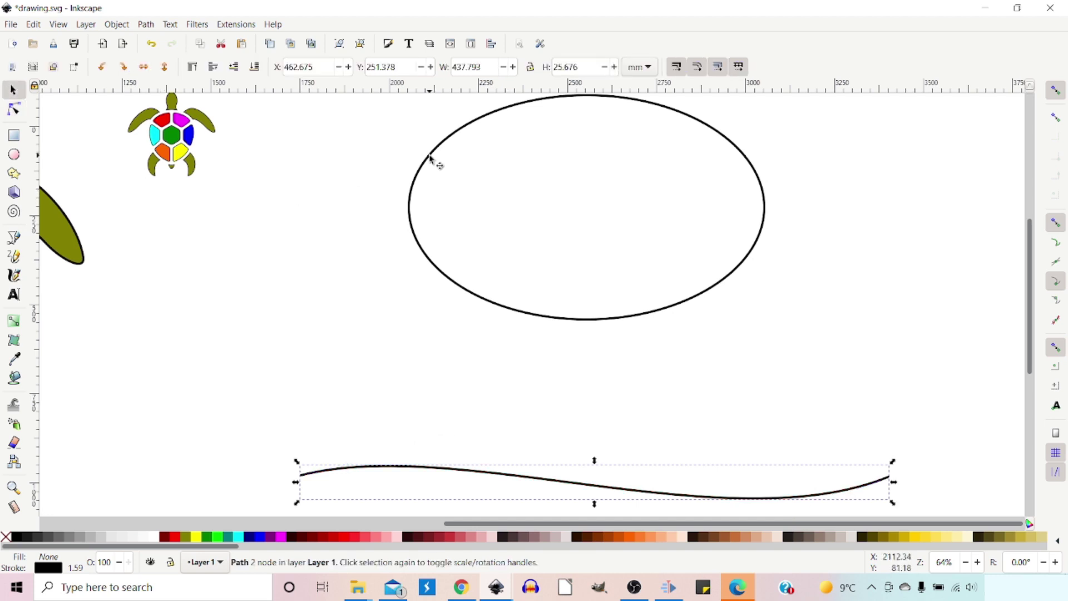
{"action": "left_click", "coordinate": [432, 160]}
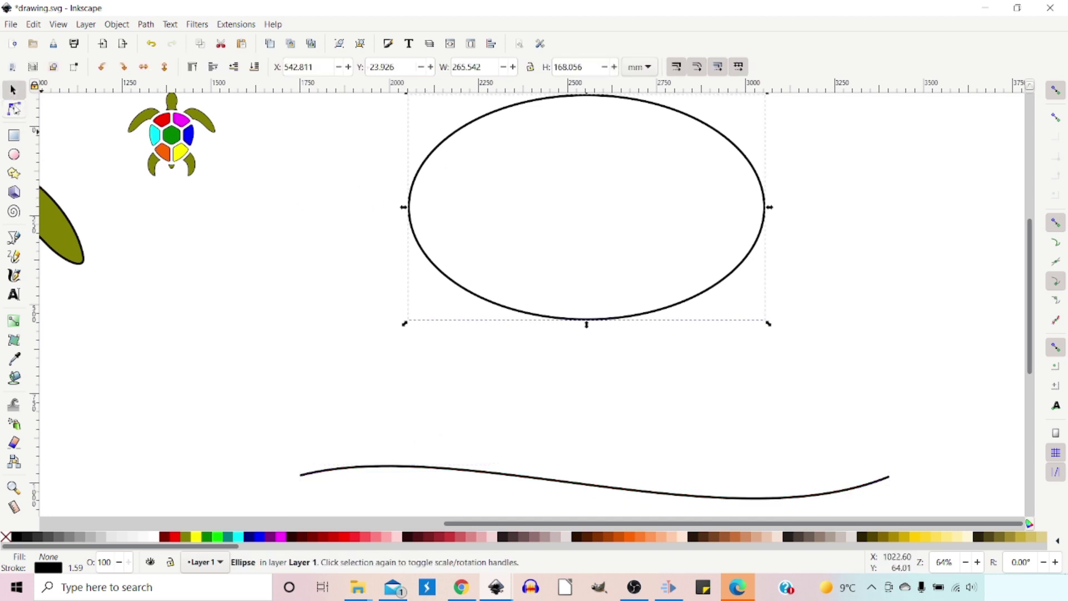
{"action": "left_click", "coordinate": [14, 110]}
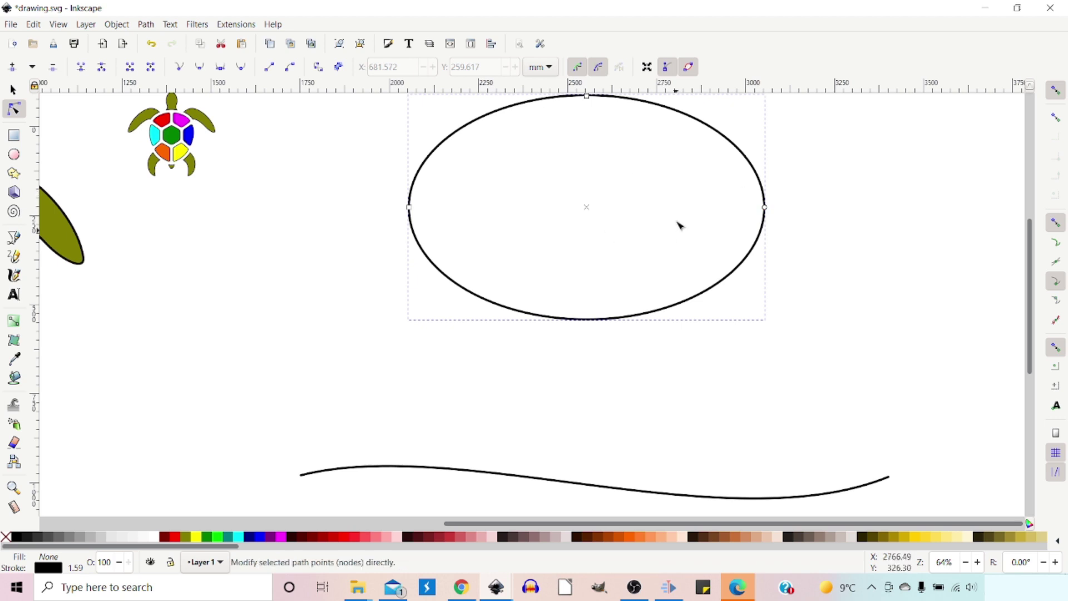
{"action": "left_click", "coordinate": [146, 24]}
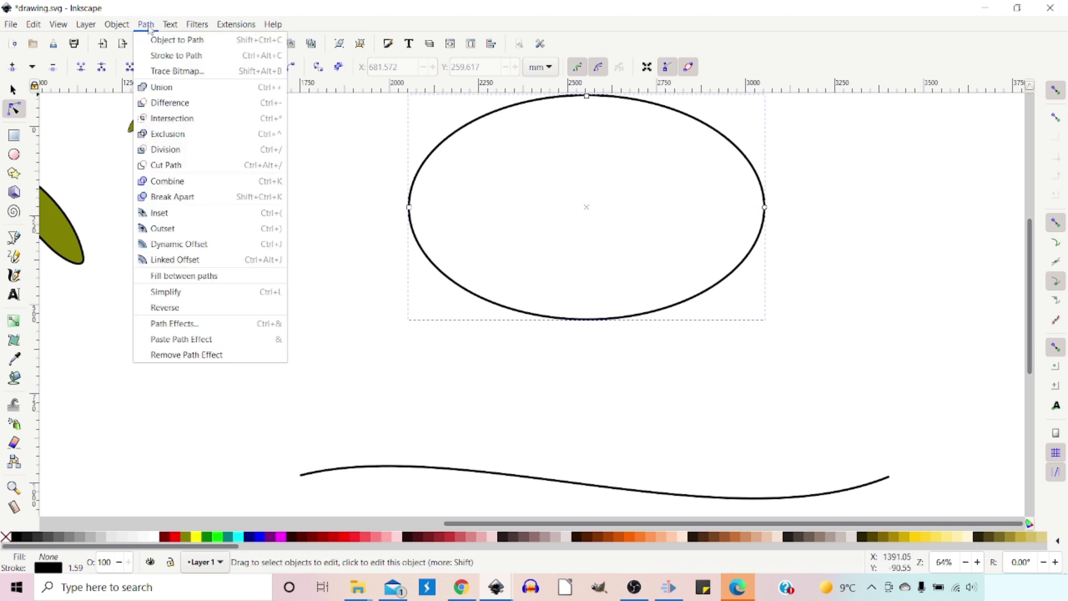
{"action": "left_click", "coordinate": [174, 40]}
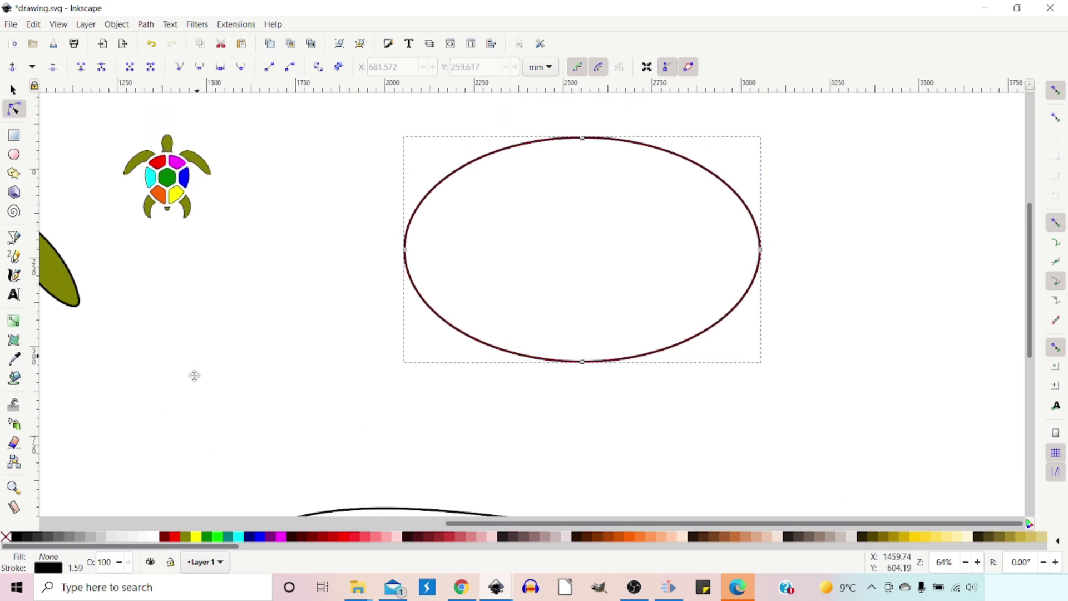
- Select the turtle group together with the ellipse
{"action": "left_click_drag", "start_coordinate": [194, 376], "coordinate": [209, 382]}
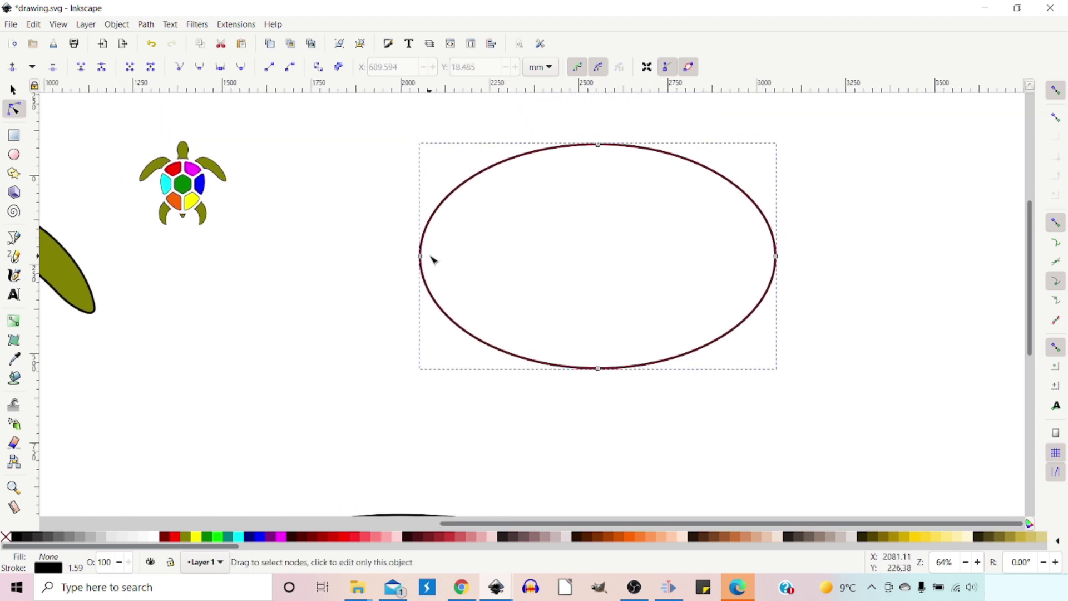
{"action": "left_click", "coordinate": [13, 89]}
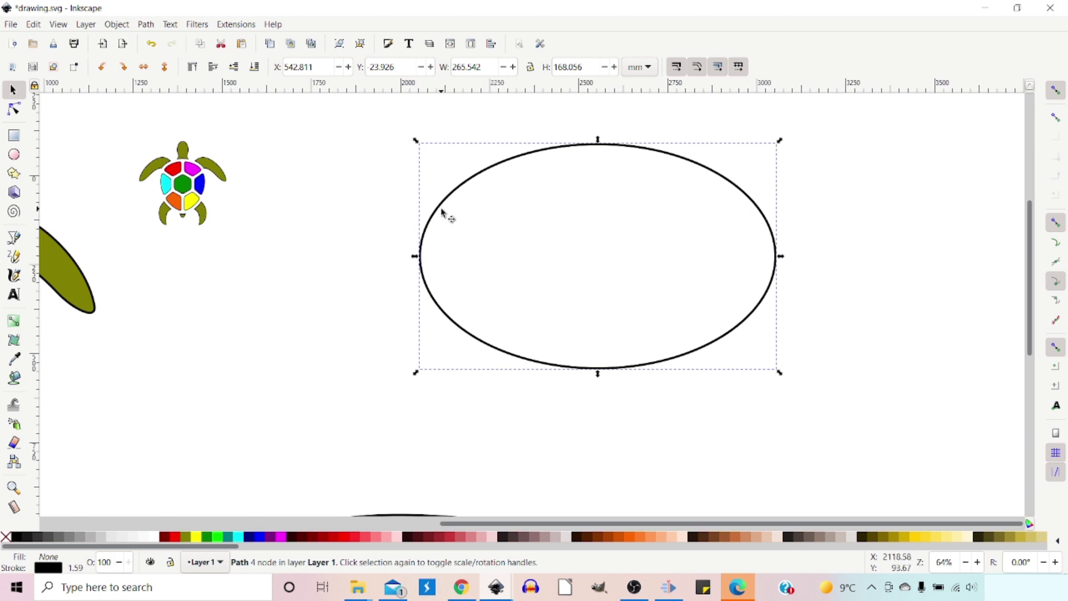
{"action": "key", "text": "shift"}
{"action": "left_click", "coordinate": [187, 191], "text": "shift"}
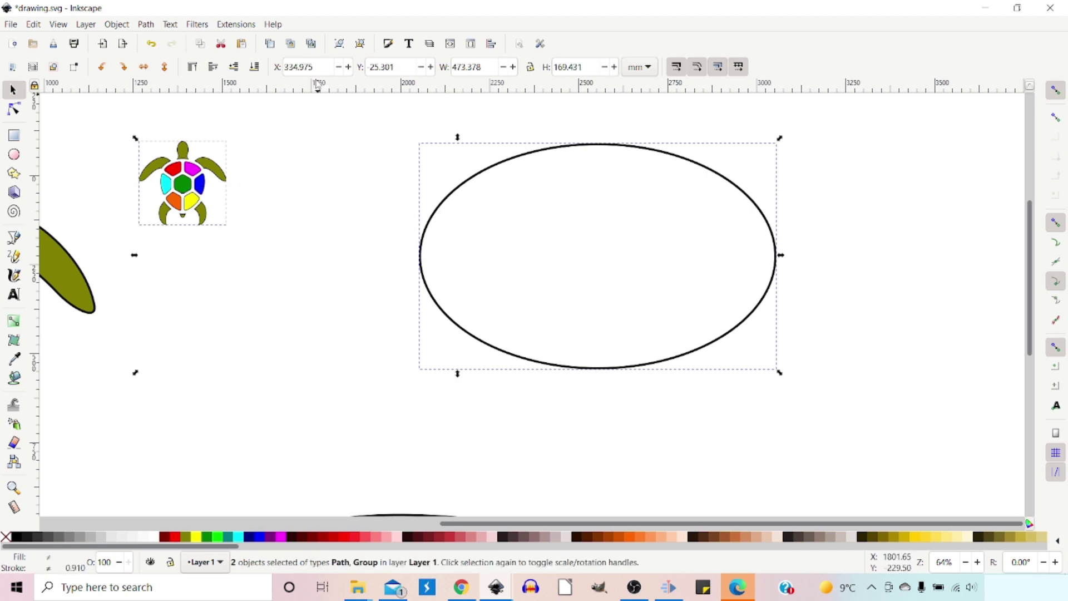
- Open Pattern along Path, set Copies to Single and turn on Live preview
{"action": "left_click", "coordinate": [225, 26]}
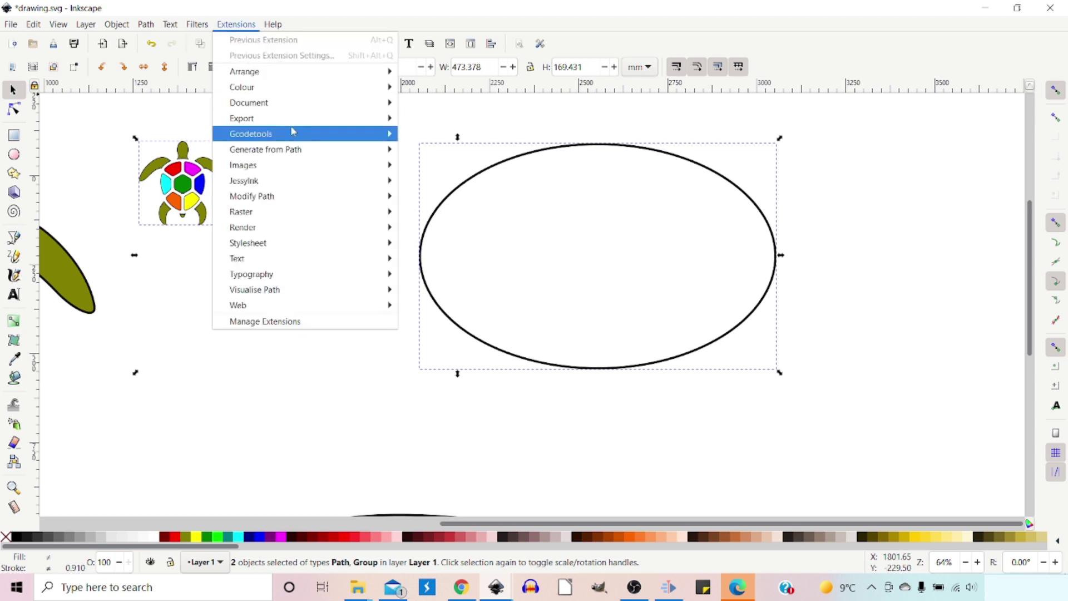
{"action": "mouse_move", "coordinate": [281, 150]}
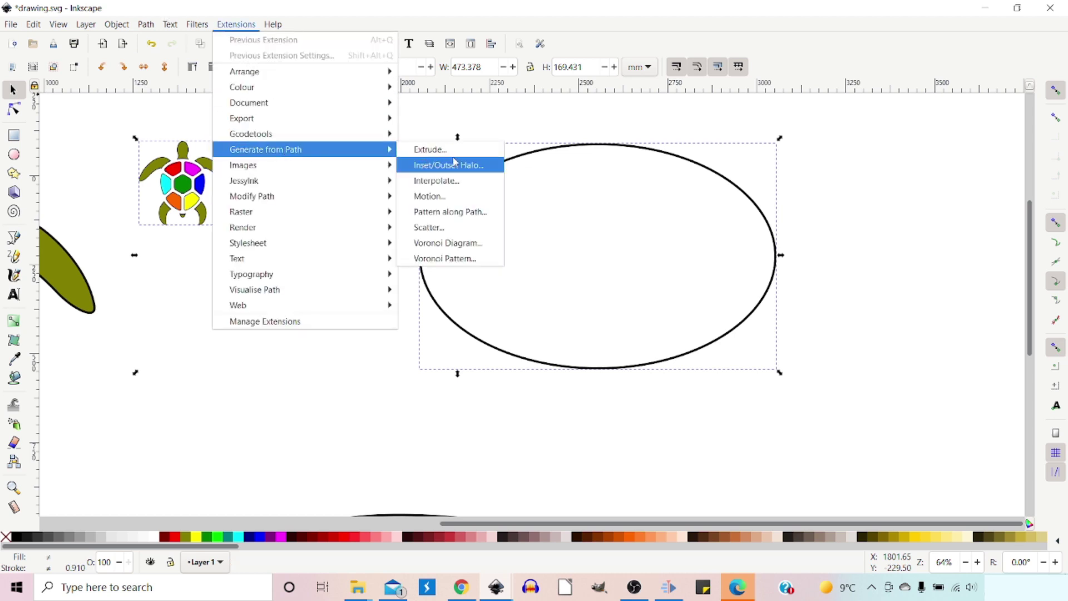
{"action": "left_click", "coordinate": [439, 213]}
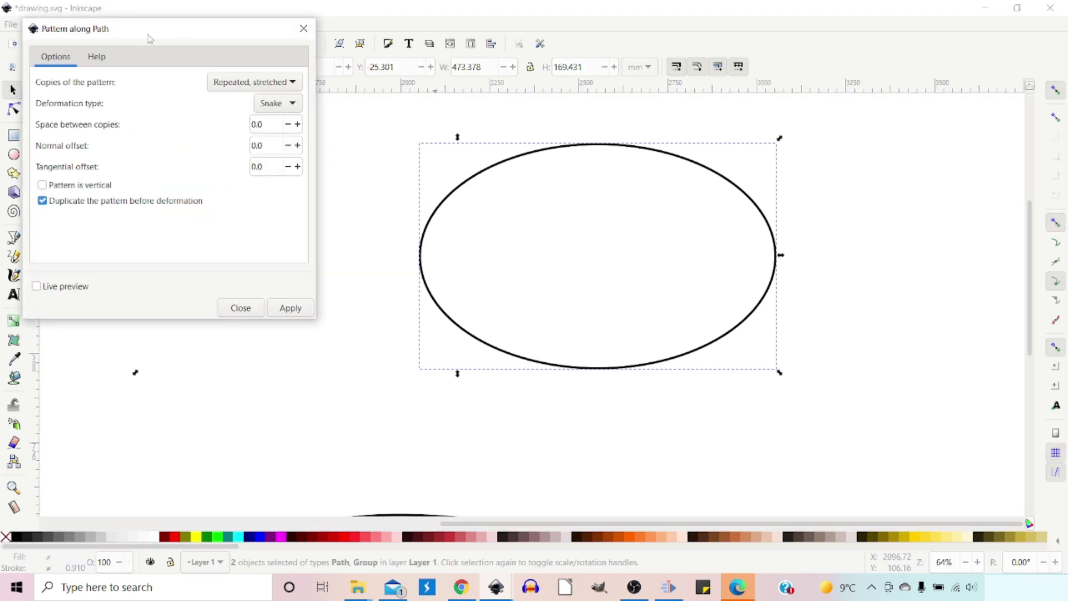
{"action": "left_click_drag", "start_coordinate": [149, 38], "coordinate": [193, 255]}
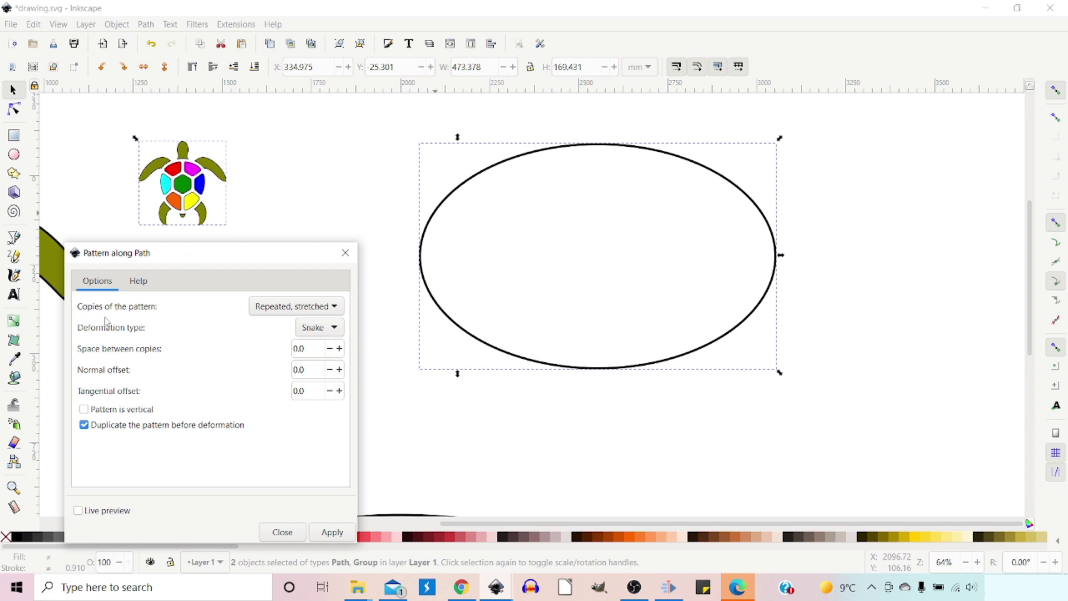
{"action": "left_click", "coordinate": [339, 306]}
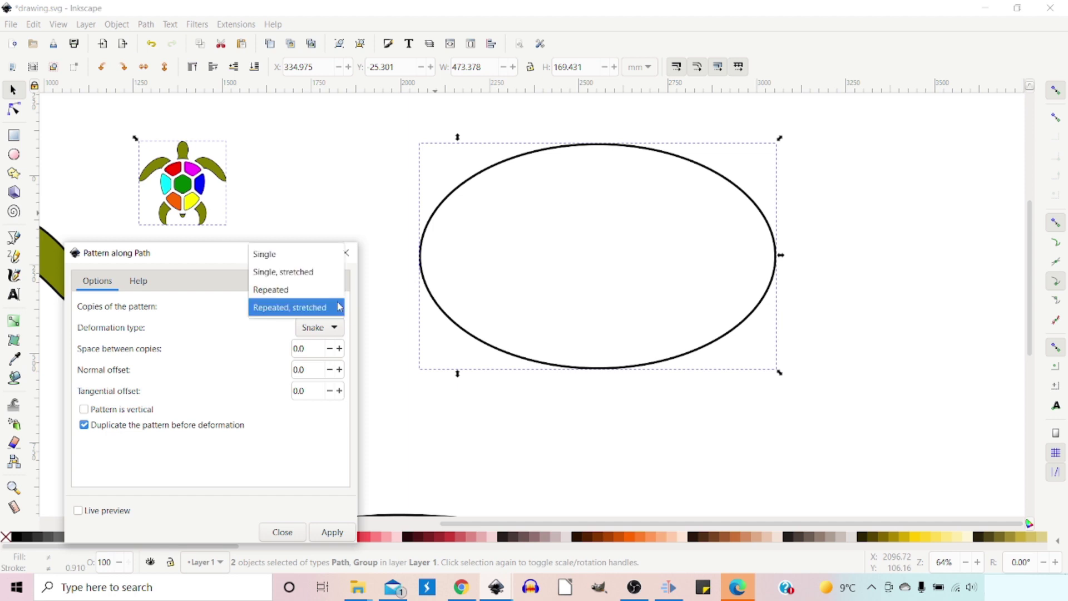
{"action": "left_click", "coordinate": [271, 257]}
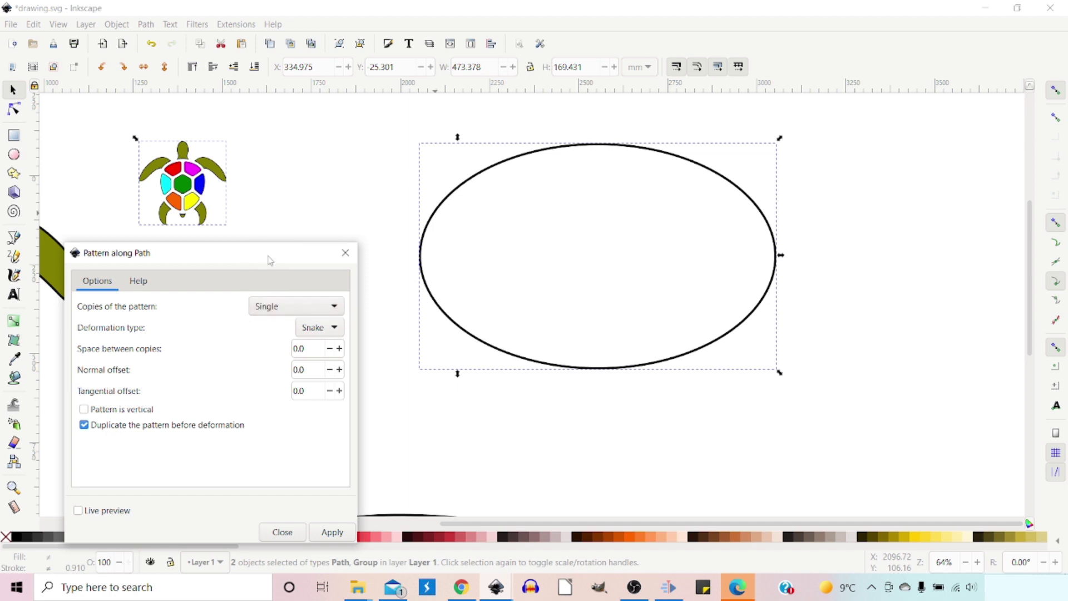
{"action": "left_click", "coordinate": [79, 511]}
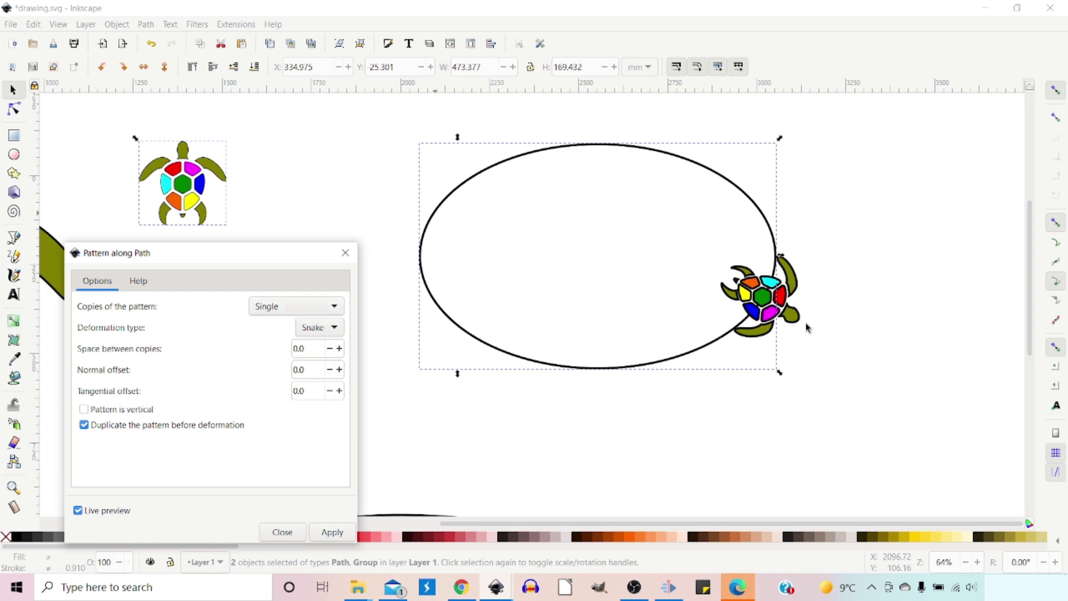
- Try Single, stretched and Repeated copies, settling on Repeated, stretched around the ellipse
{"action": "left_click", "coordinate": [337, 307]}
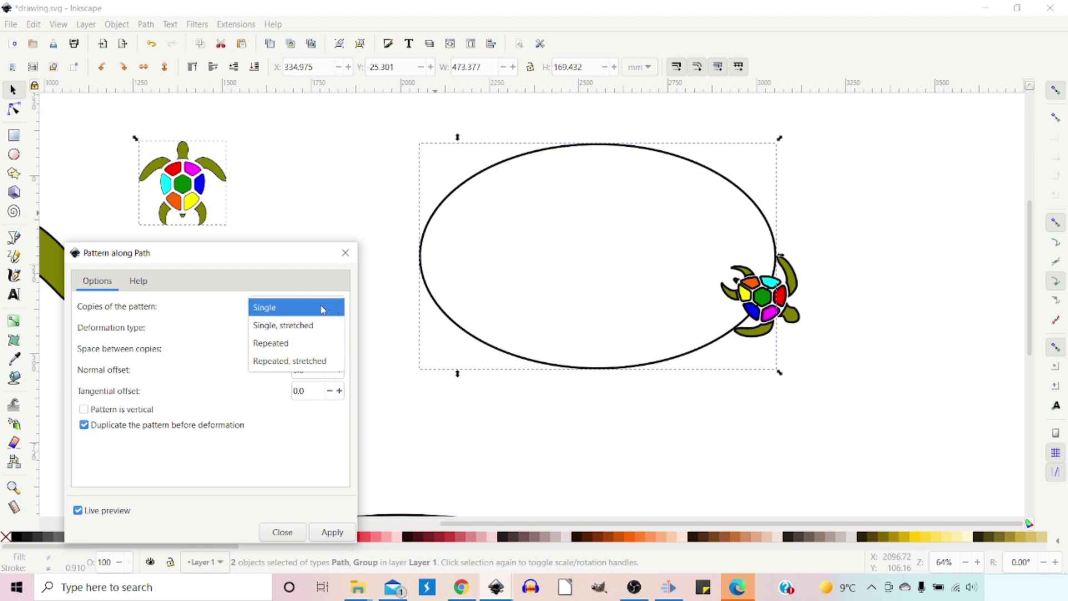
{"action": "left_click", "coordinate": [282, 328]}
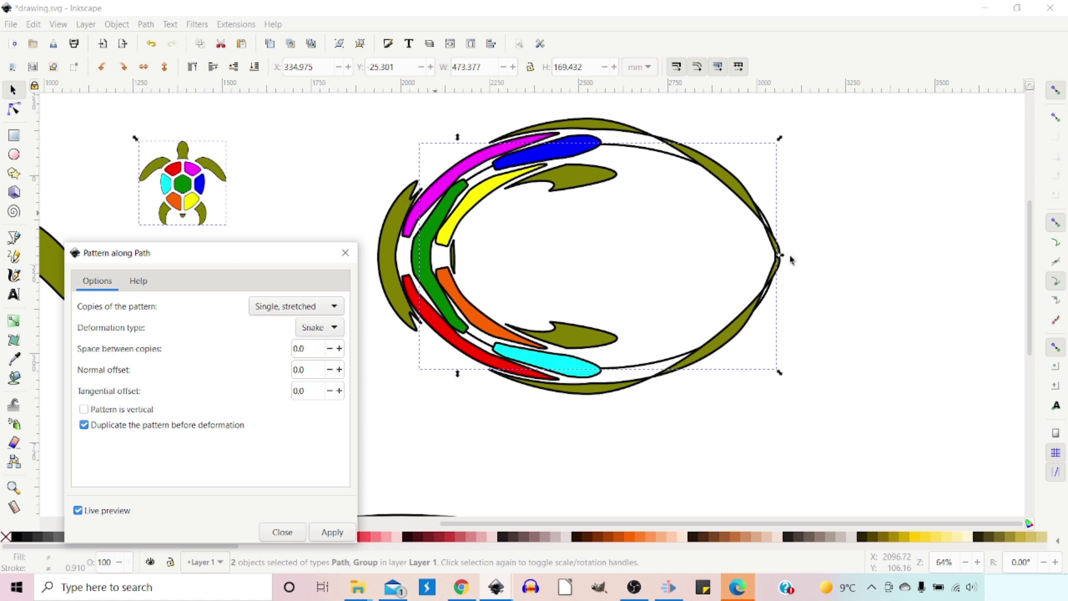
{"action": "left_click", "coordinate": [333, 306]}
{"action": "left_click", "coordinate": [273, 326]}
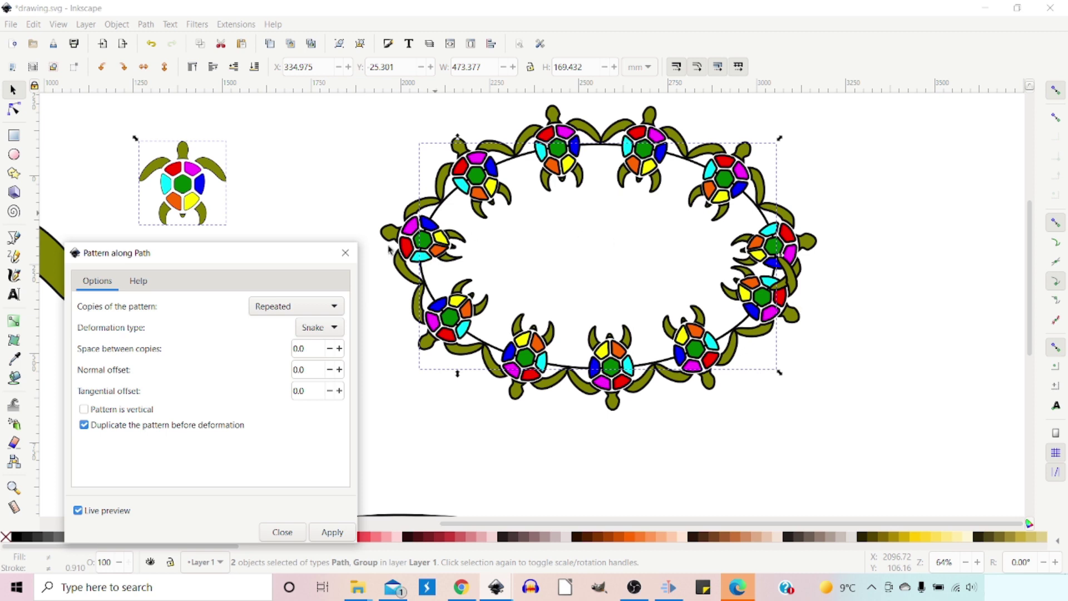
{"action": "left_click", "coordinate": [332, 307]}
{"action": "left_click", "coordinate": [332, 325]}
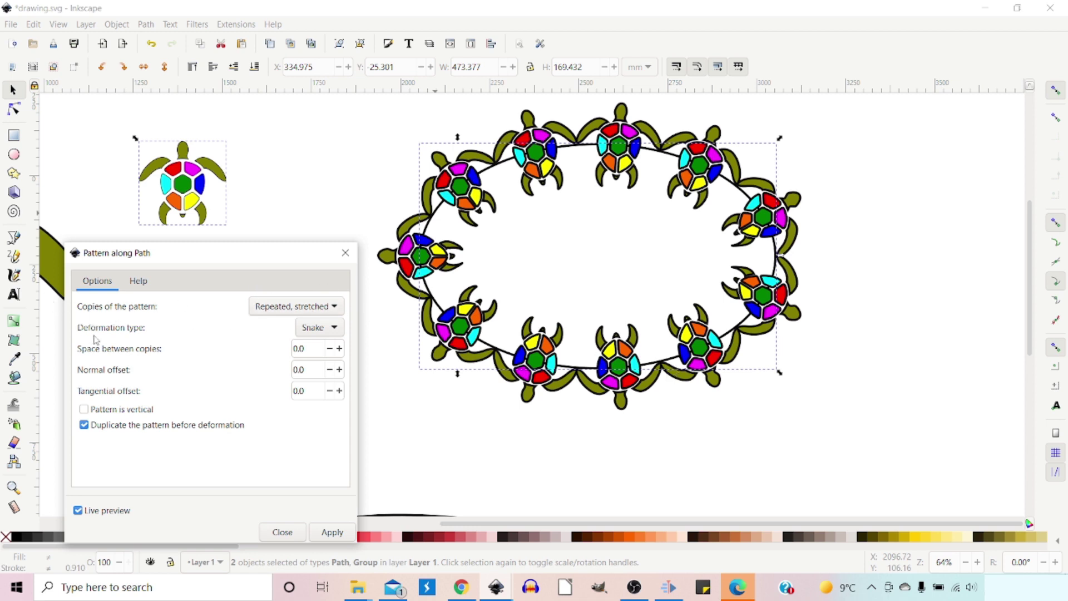
{"action": "left_click", "coordinate": [334, 331]}
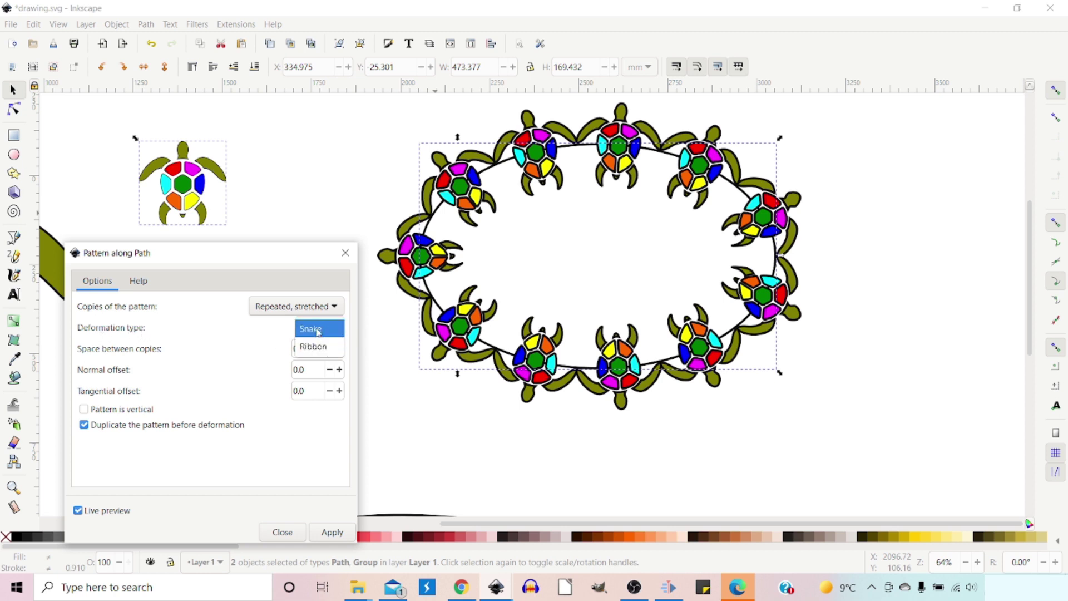
{"action": "left_click", "coordinate": [312, 329]}
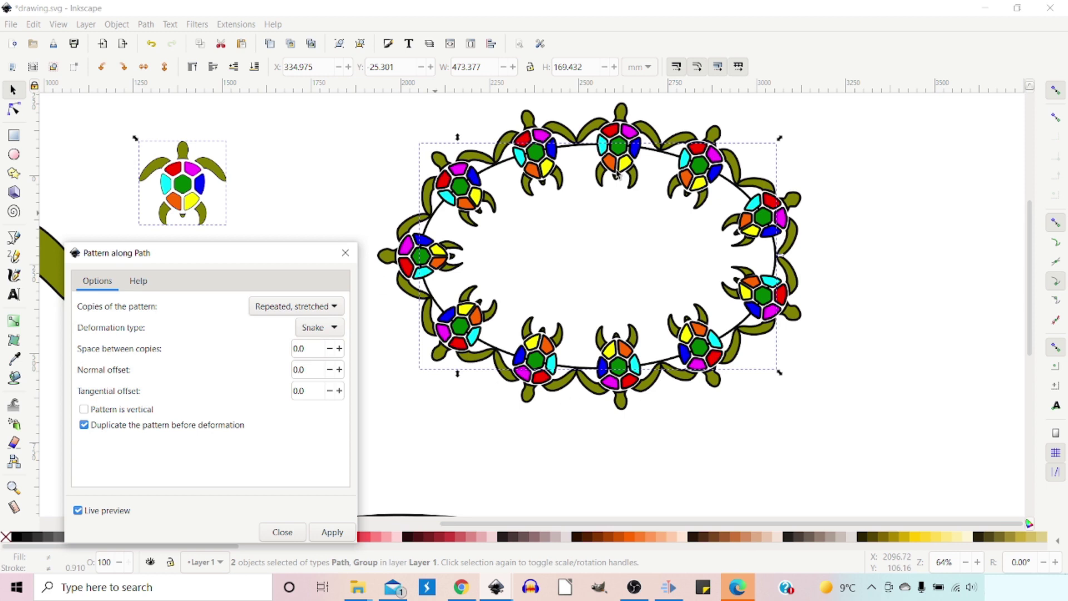
{"action": "left_click", "coordinate": [336, 333]}
{"action": "left_click", "coordinate": [325, 349]}
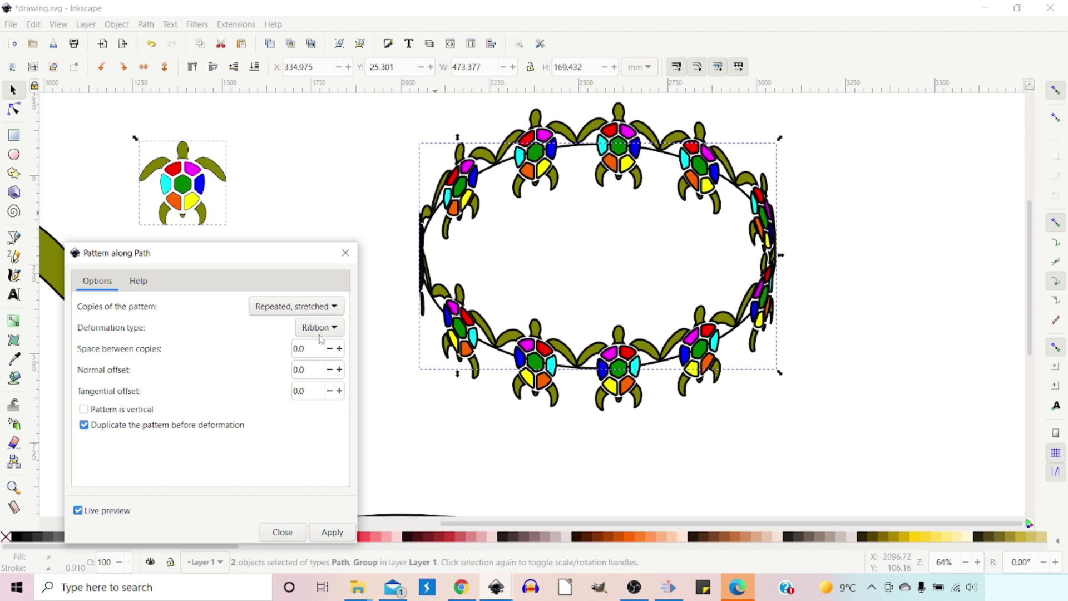
{"action": "left_click", "coordinate": [337, 327]}
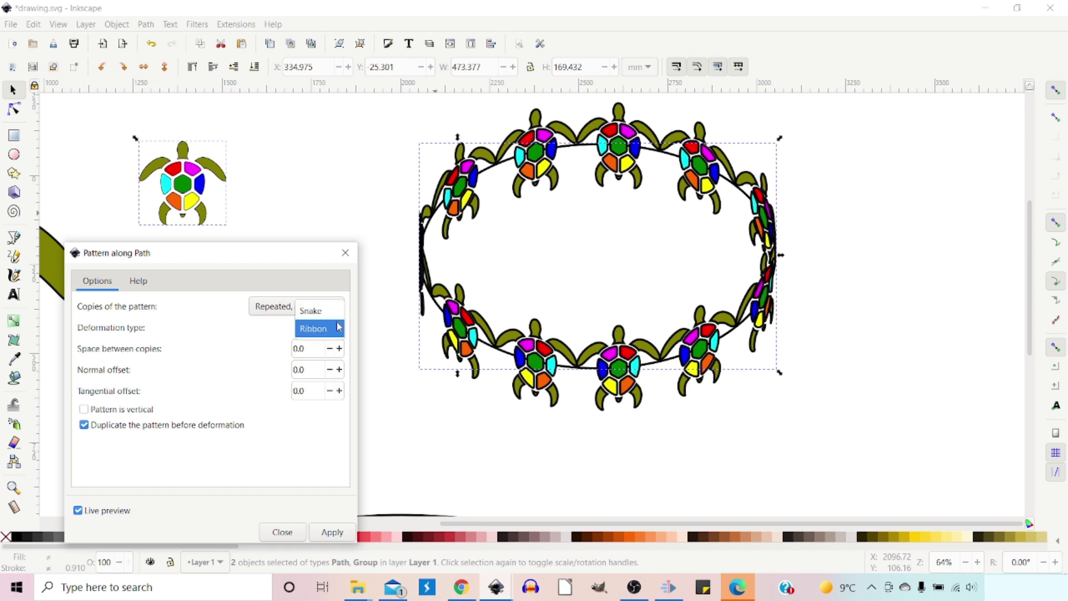
{"action": "left_click", "coordinate": [305, 312]}
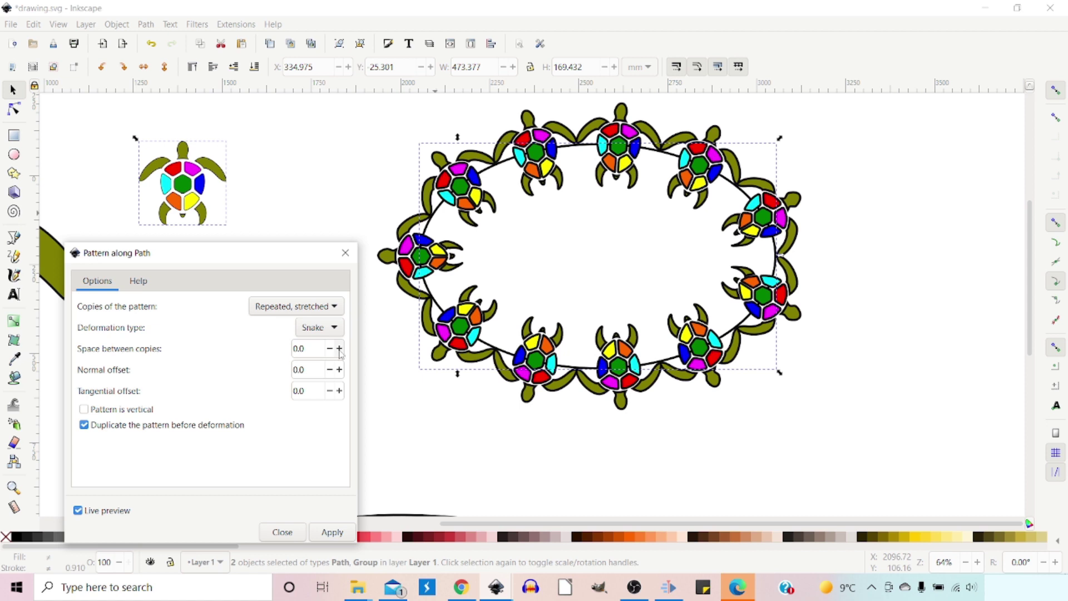
{"action": "triple_click", "coordinate": [312, 346]}
{"action": "type", "text": "10"}
{"action": "key", "text": "Return"}
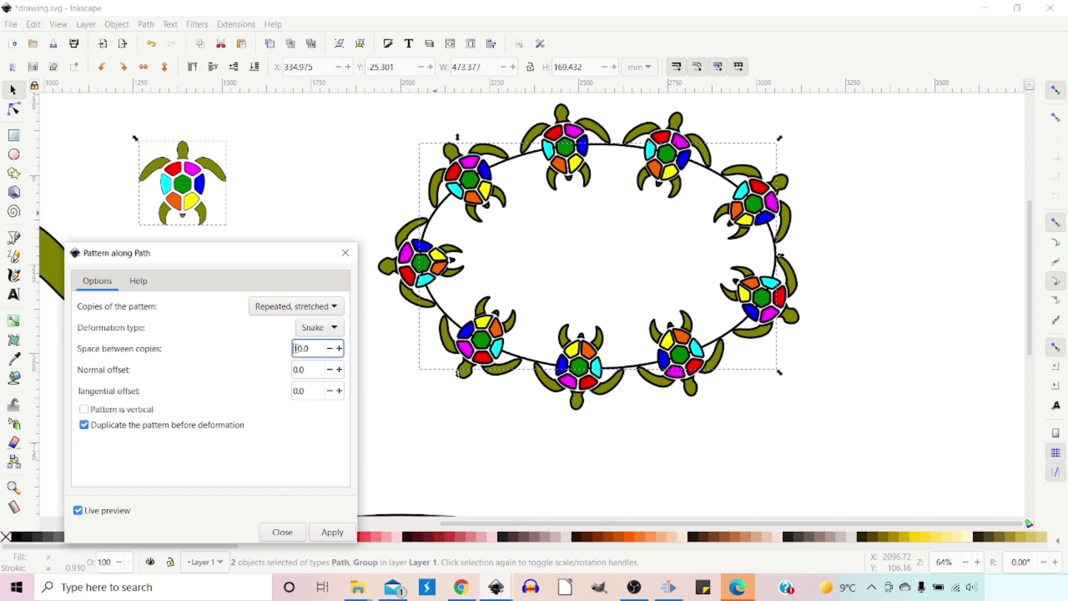
{"action": "type", "text": "-"}
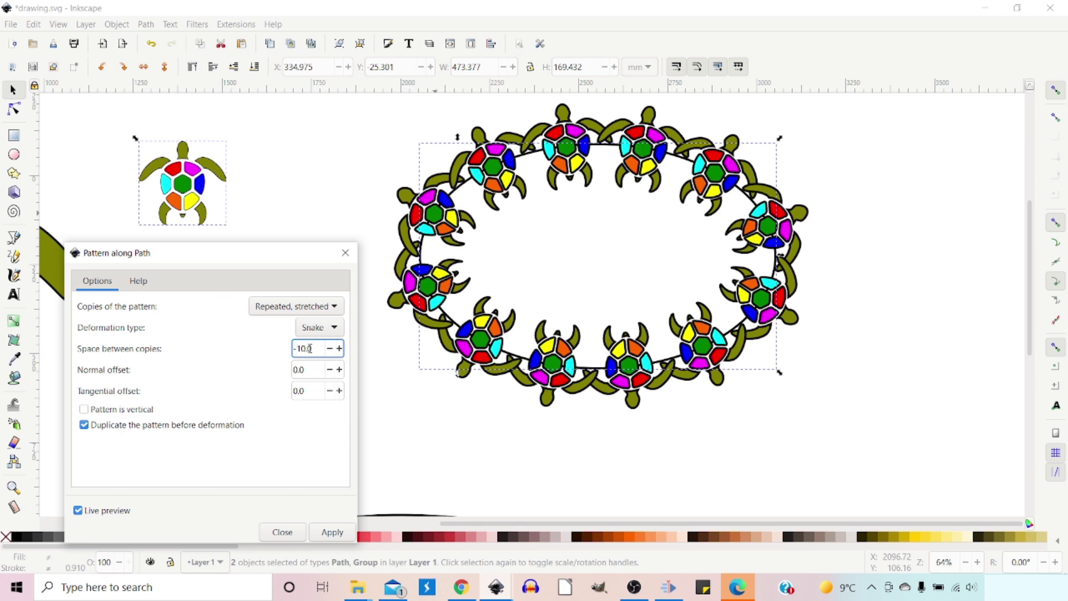
{"action": "left_click_drag", "start_coordinate": [312, 348], "coordinate": [288, 352]}
{"action": "type", "text": "0"}
{"action": "key", "text": "Tab"}
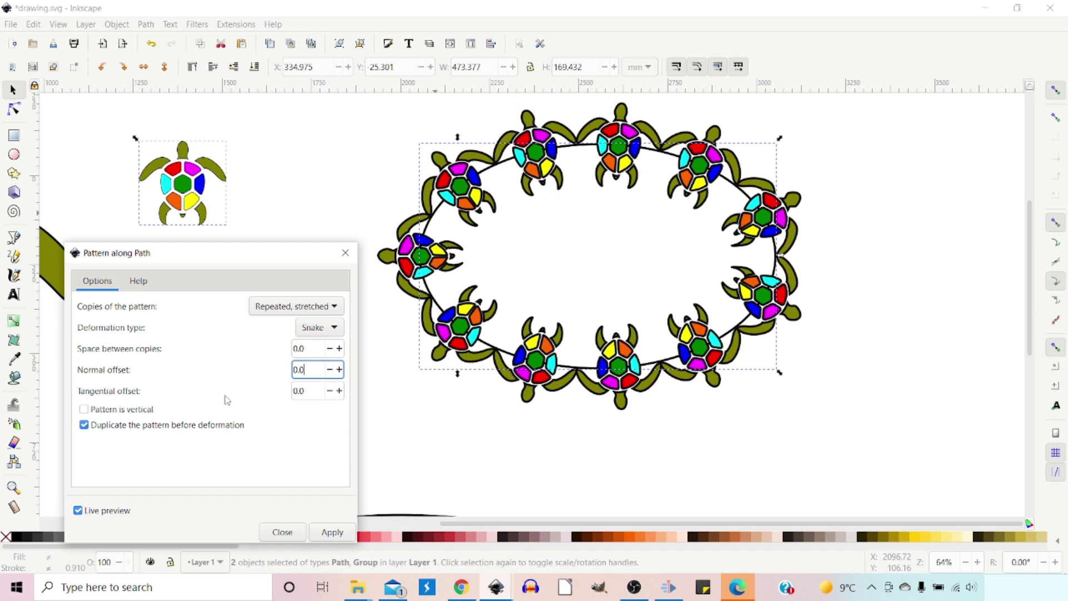
{"action": "left_click_drag", "start_coordinate": [303, 370], "coordinate": [288, 372]}
{"action": "type", "text": "5"}
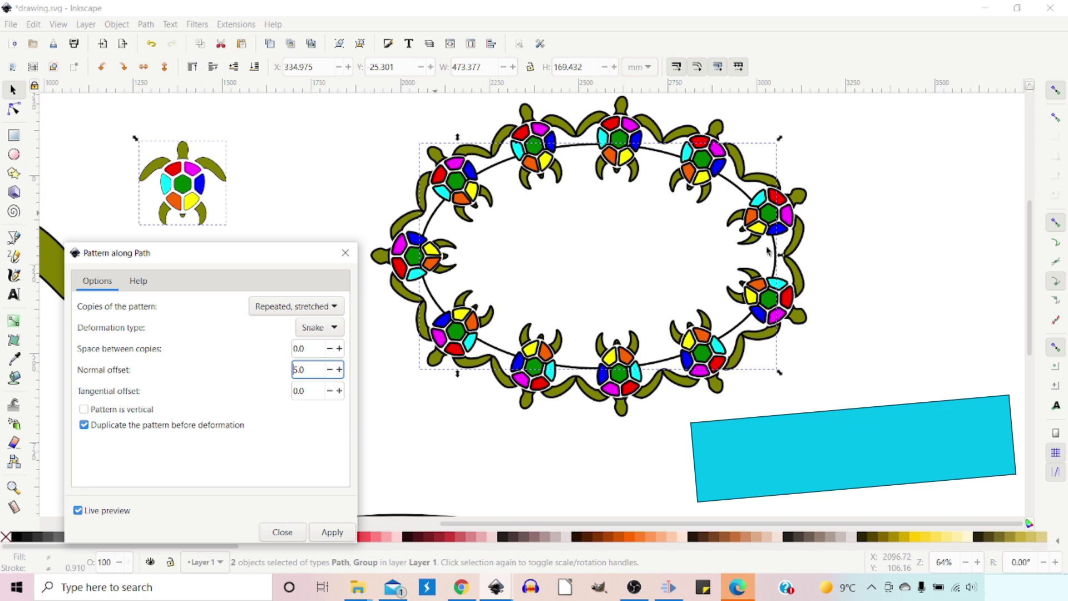
{"action": "type", "text": "-"}
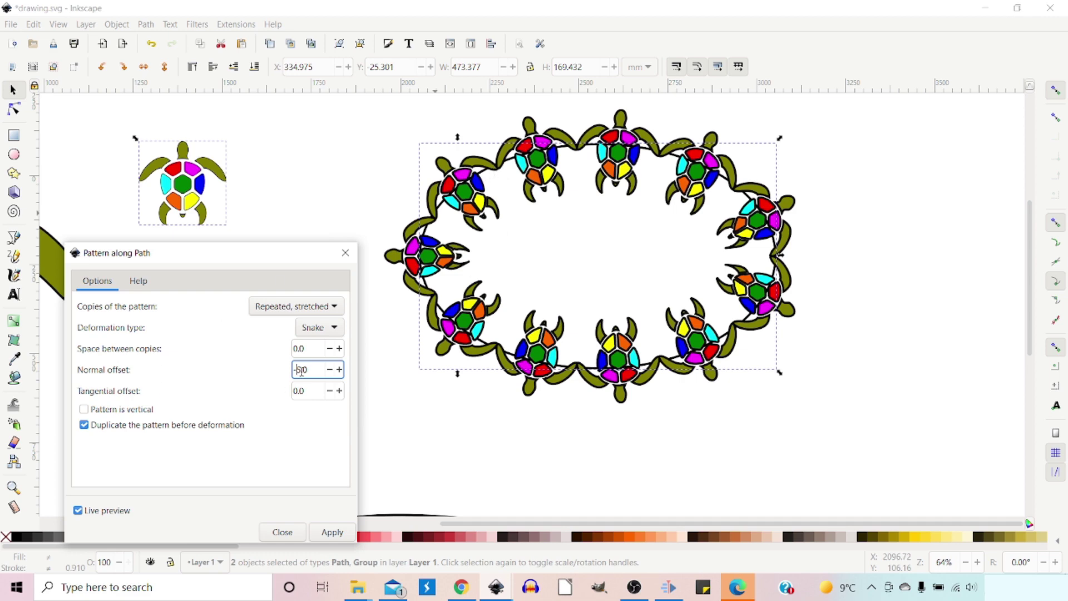
{"action": "left_click_drag", "start_coordinate": [308, 369], "coordinate": [286, 373]}
{"action": "type", "text": "0"}
{"action": "key", "text": "Tab"}
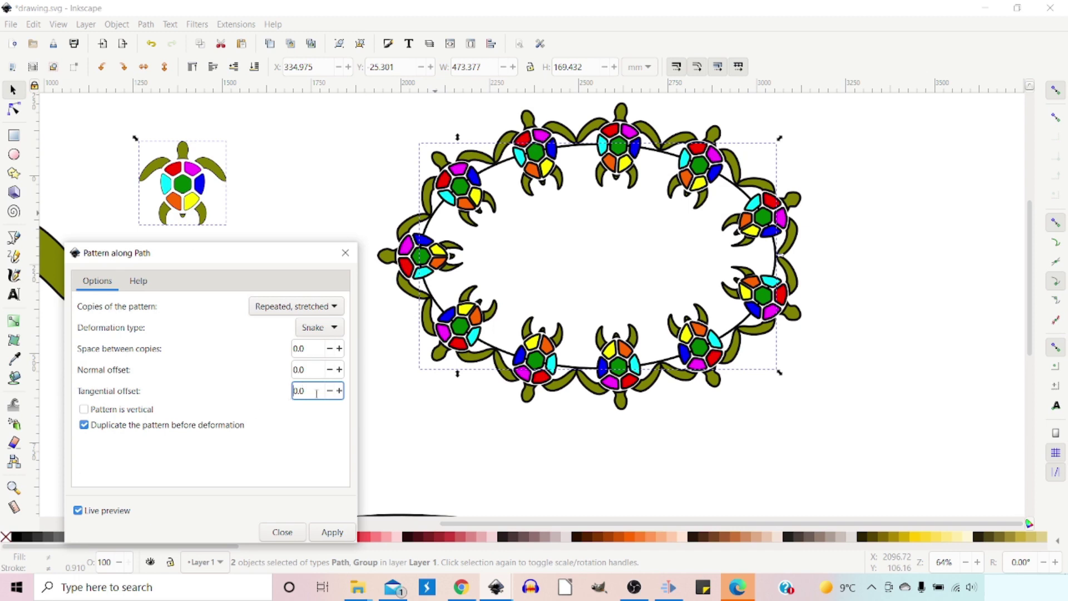
{"action": "type", "text": "2"}
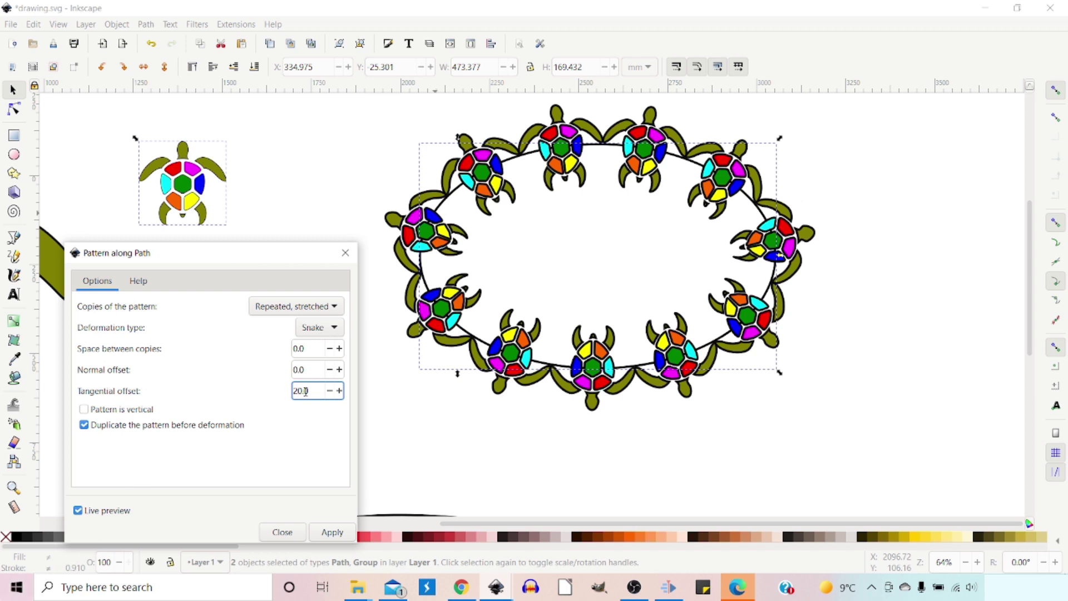
{"action": "left_click_drag", "start_coordinate": [305, 391], "coordinate": [284, 397]}
{"action": "type", "text": "0.0"}
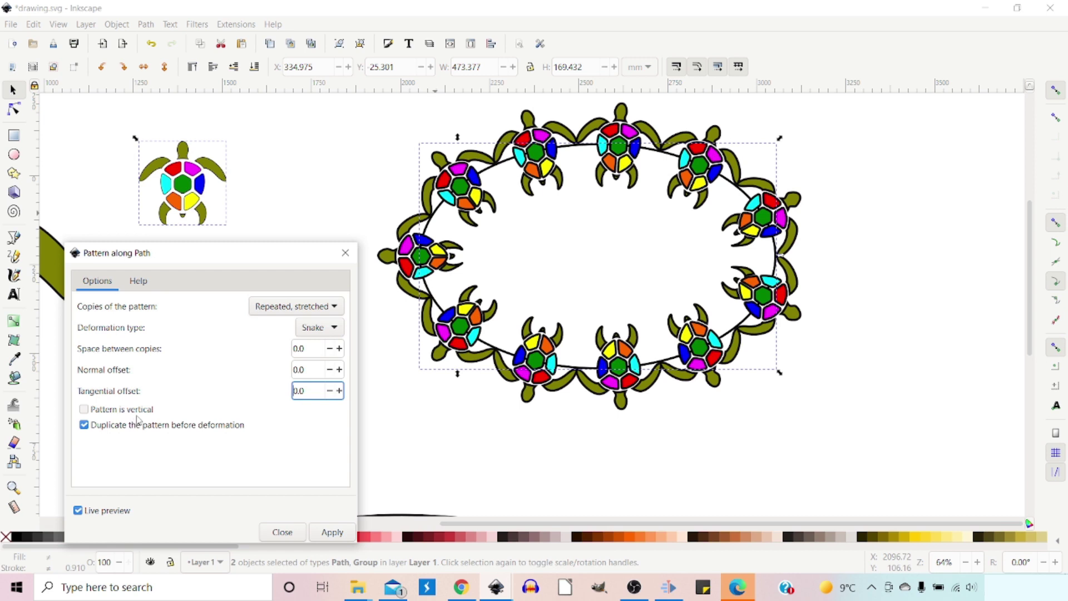
{"action": "left_click", "coordinate": [84, 409]}
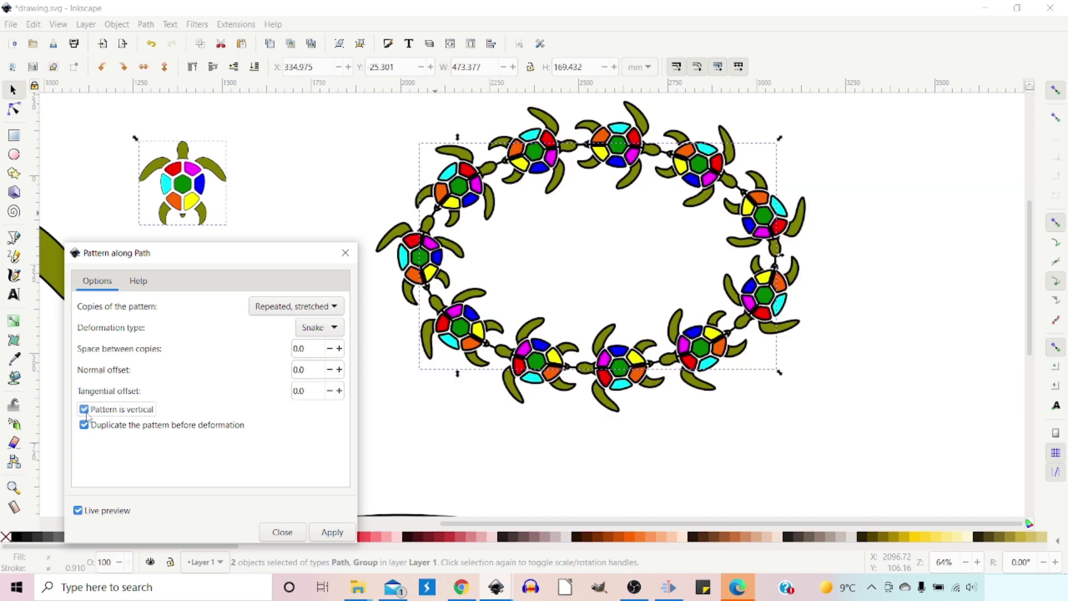
{"action": "left_click", "coordinate": [84, 409]}
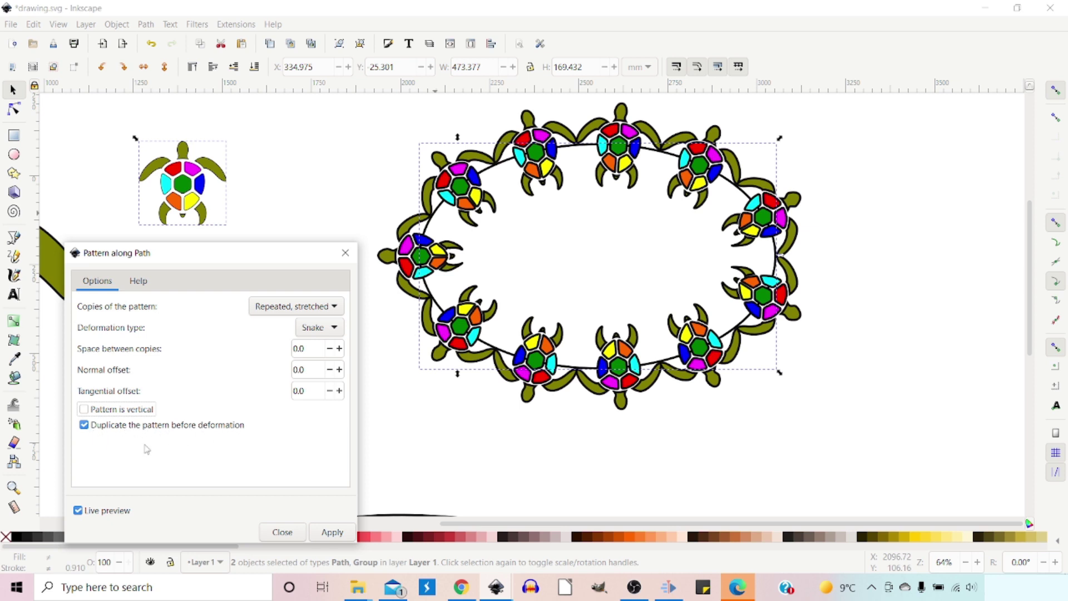
{"action": "left_click", "coordinate": [84, 425]}
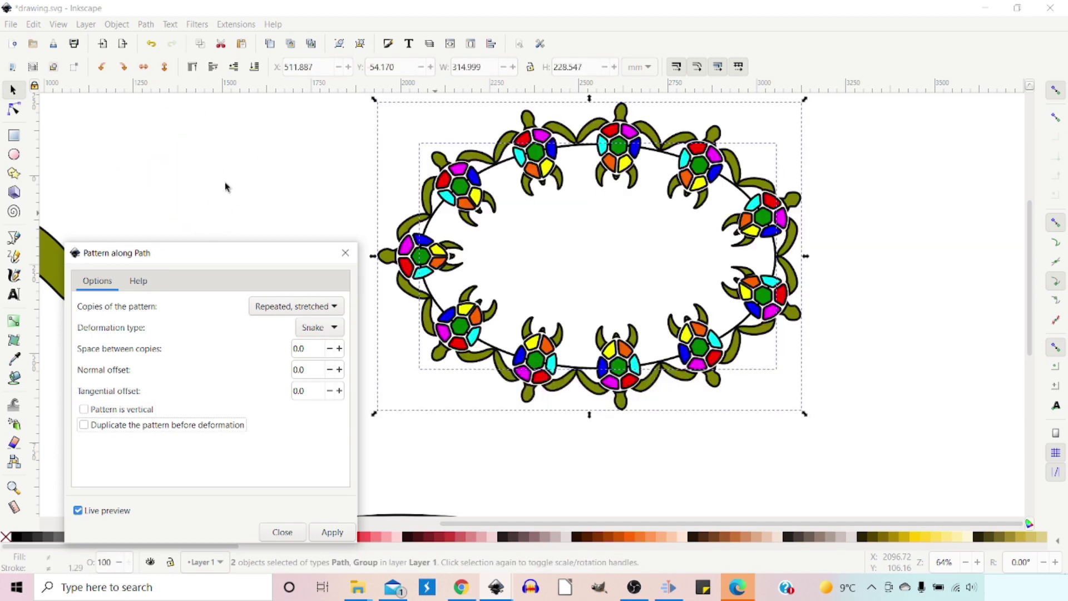
{"action": "left_click", "coordinate": [84, 426]}
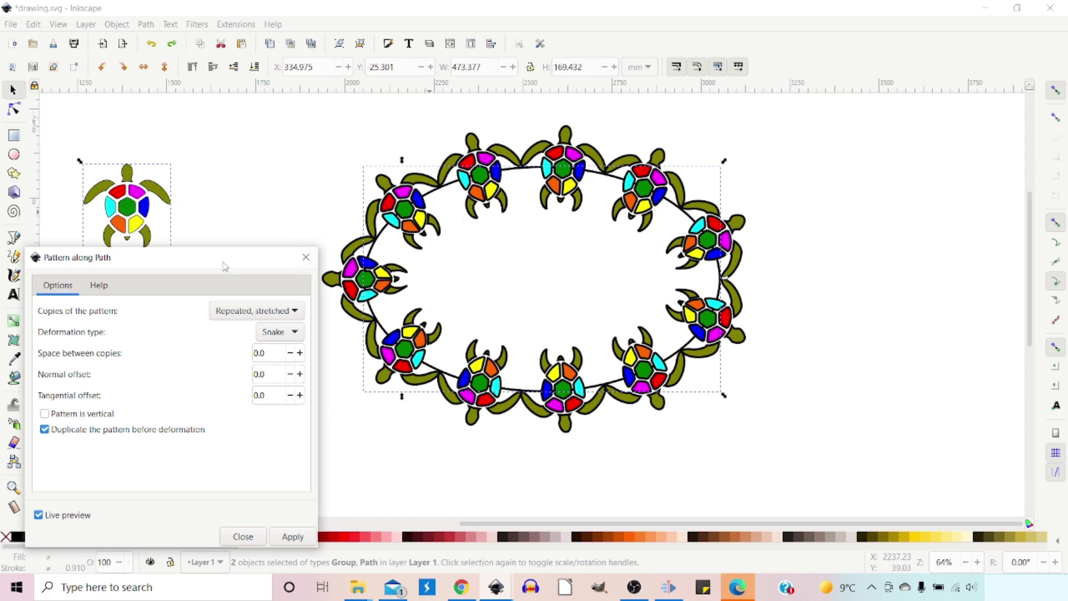
- Close the pattern settings and rotate the turtle 90° to face sideways
{"action": "left_click_drag", "start_coordinate": [217, 257], "coordinate": [220, 257]}
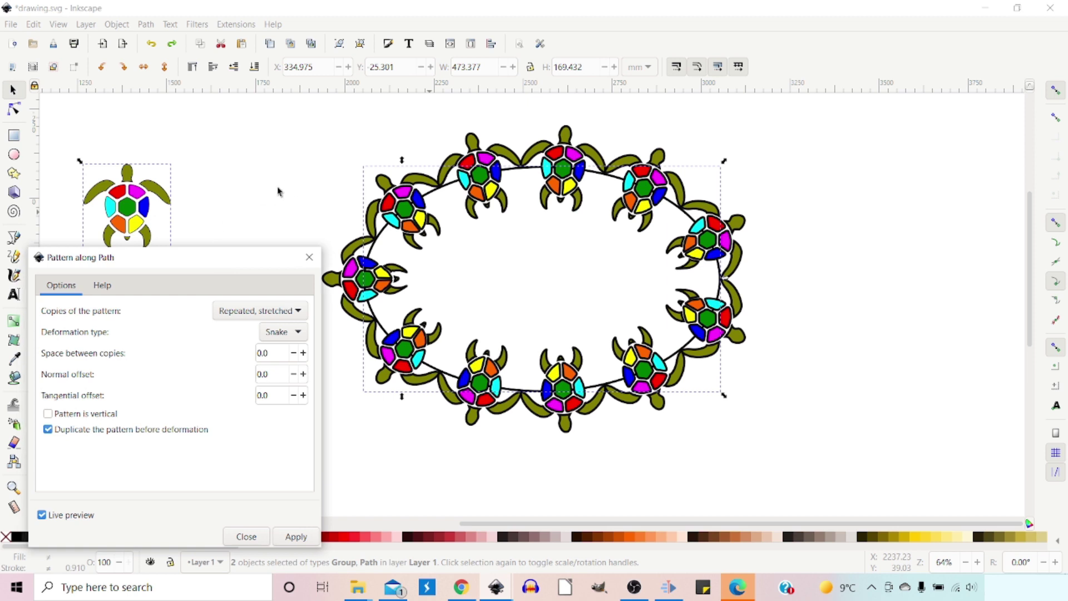
{"action": "left_click", "coordinate": [307, 259]}
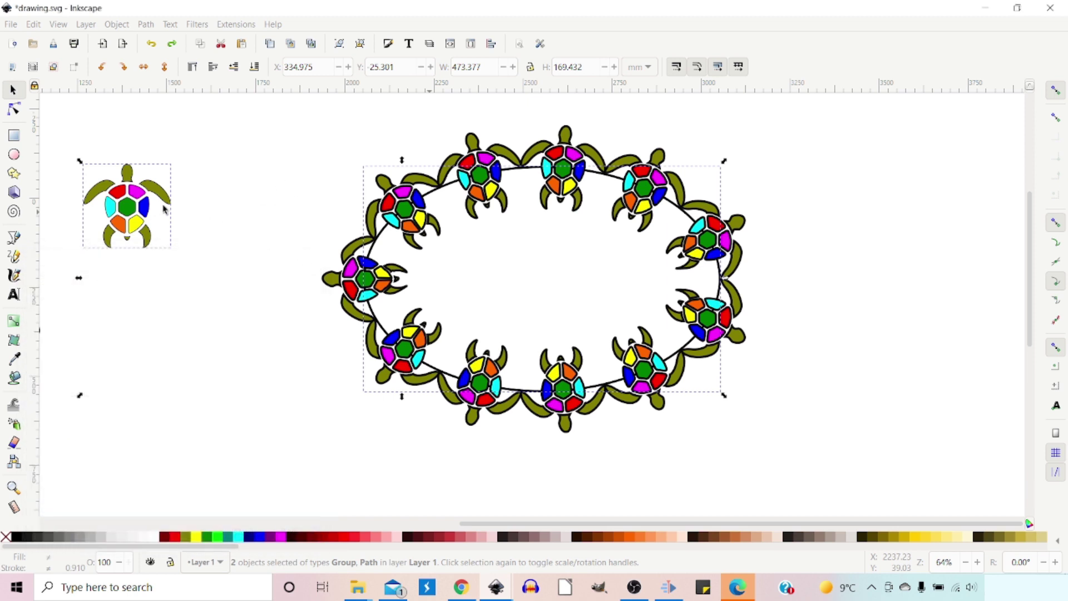
{"action": "left_click", "coordinate": [139, 212]}
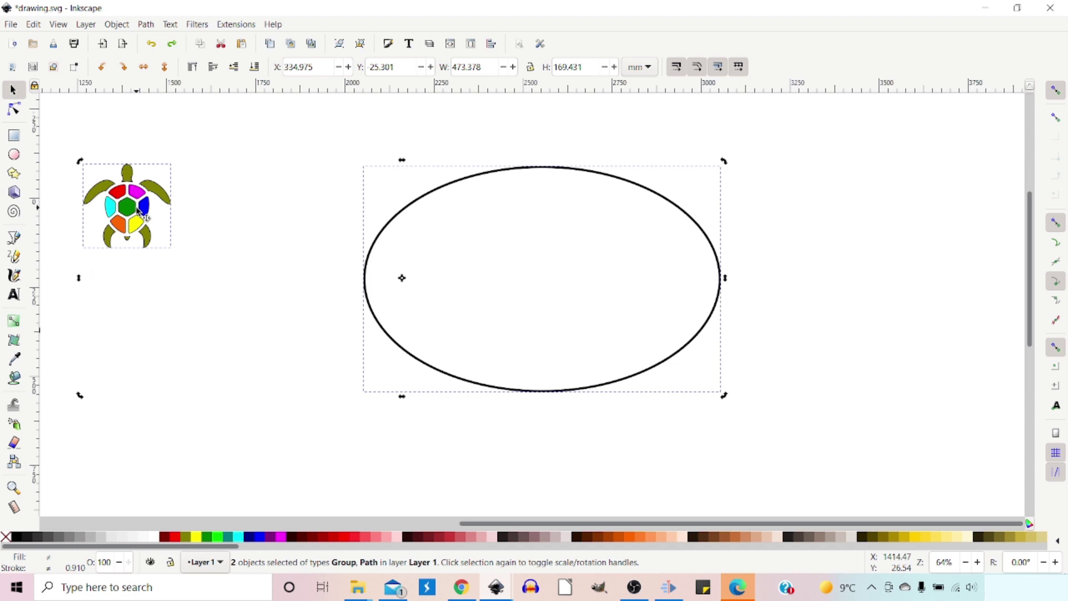
{"action": "left_click", "coordinate": [209, 136]}
{"action": "left_click", "coordinate": [129, 209]}
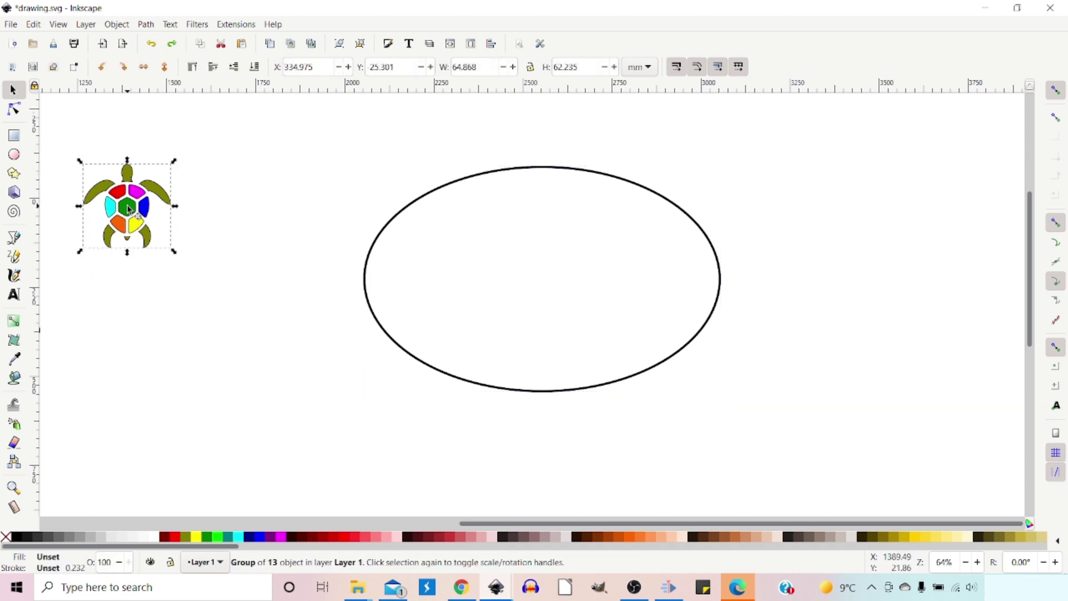
{"action": "left_click", "coordinate": [139, 210]}
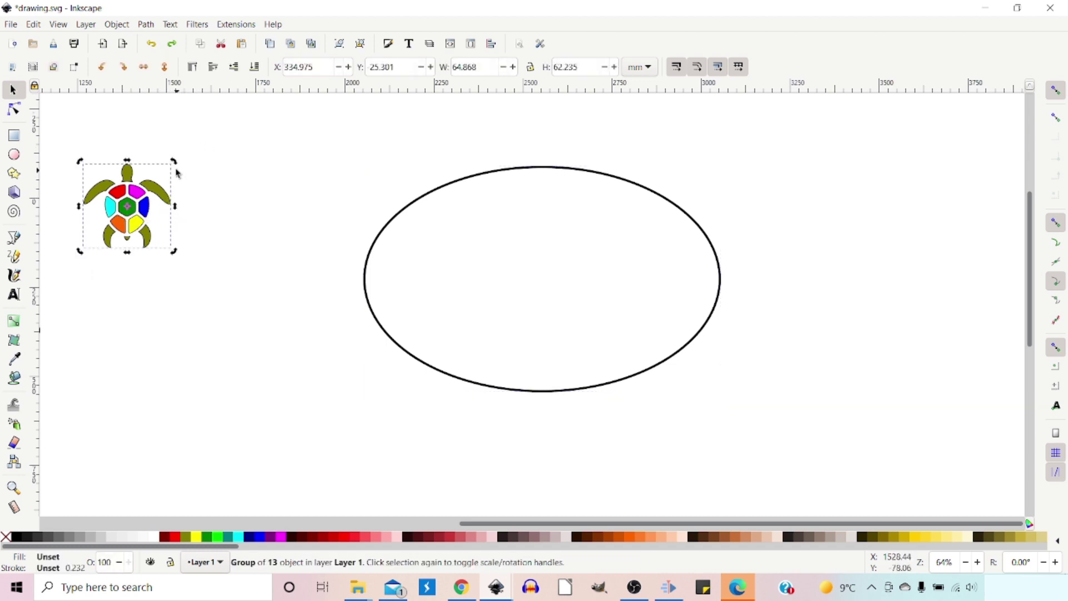
{"action": "left_click_drag", "start_coordinate": [174, 165], "coordinate": [191, 195]}
- Select turtle and ellipse, reopen Pattern along Path and turn on live preview
{"action": "left_click_drag", "start_coordinate": [55, 114], "coordinate": [829, 460]}
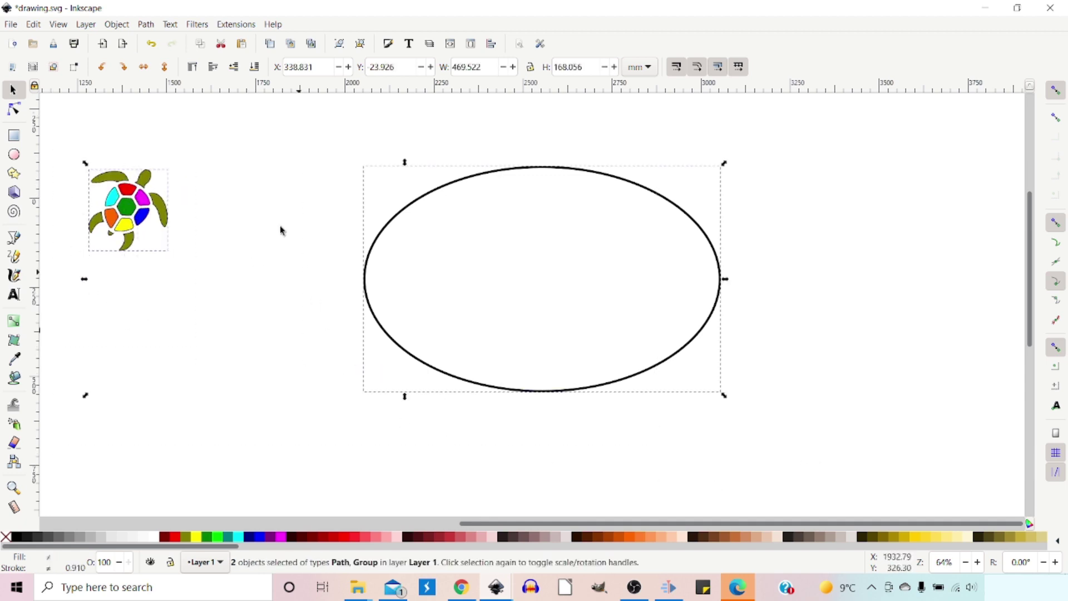
{"action": "left_click", "coordinate": [247, 27]}
{"action": "mouse_move", "coordinate": [289, 149]}
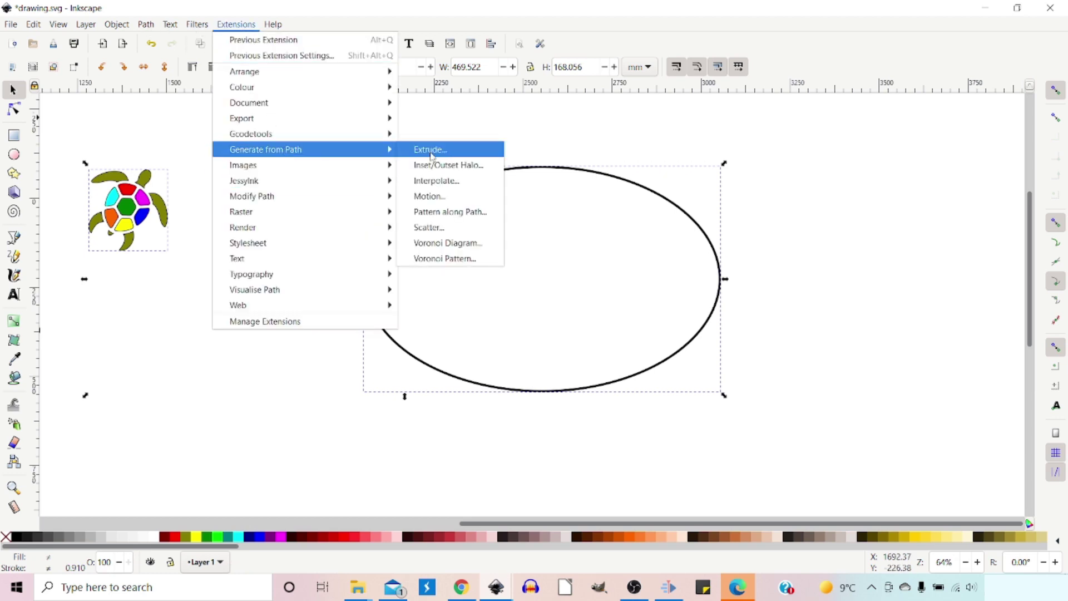
{"action": "left_click", "coordinate": [437, 212]}
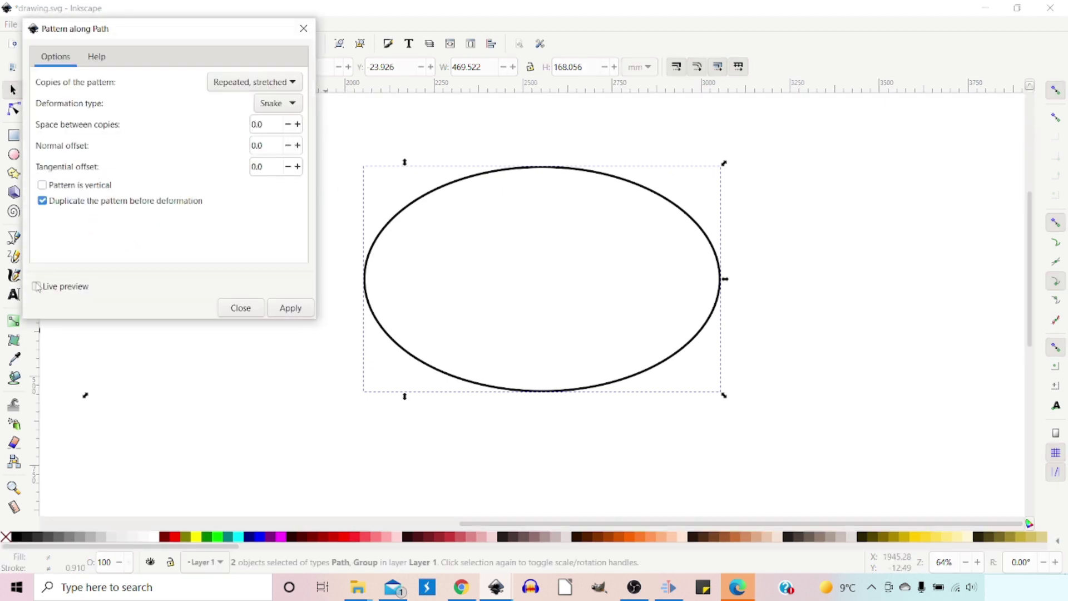
{"action": "left_click", "coordinate": [38, 285]}
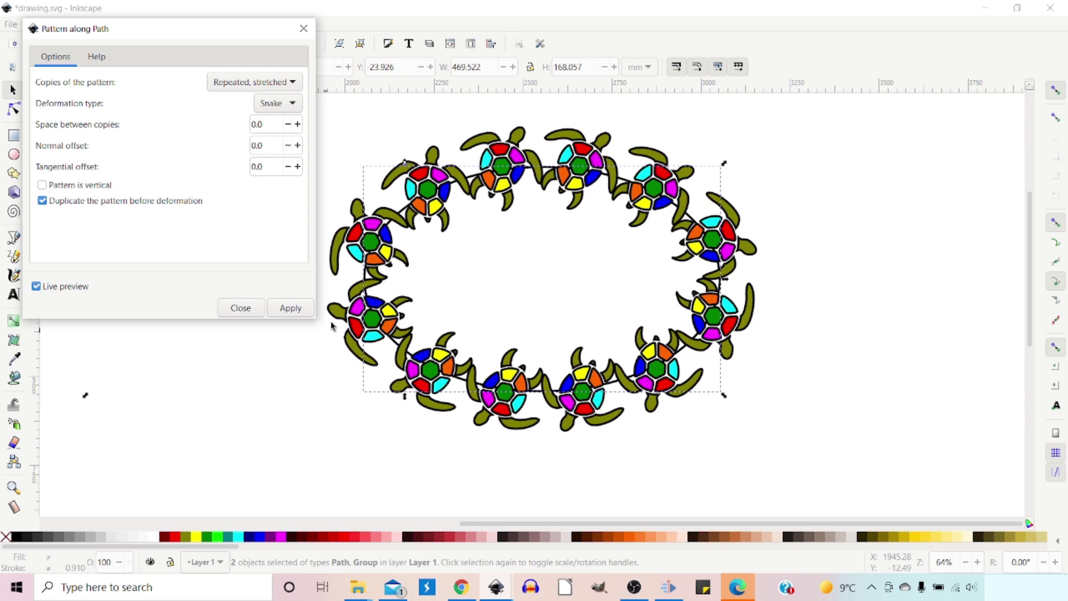
{"action": "left_click_drag", "start_coordinate": [201, 30], "coordinate": [205, 293]}
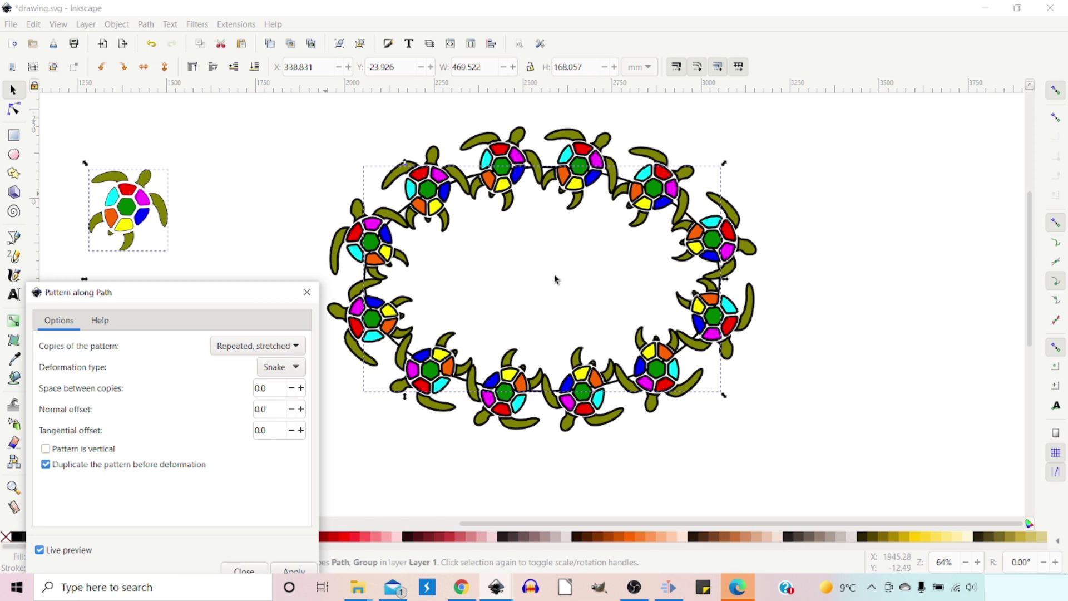
- Apply the repeated turtle pattern permanently around the ellipse
{"action": "left_click_drag", "start_coordinate": [221, 301], "coordinate": [210, 207]}
{"action": "left_click", "coordinate": [281, 478]}
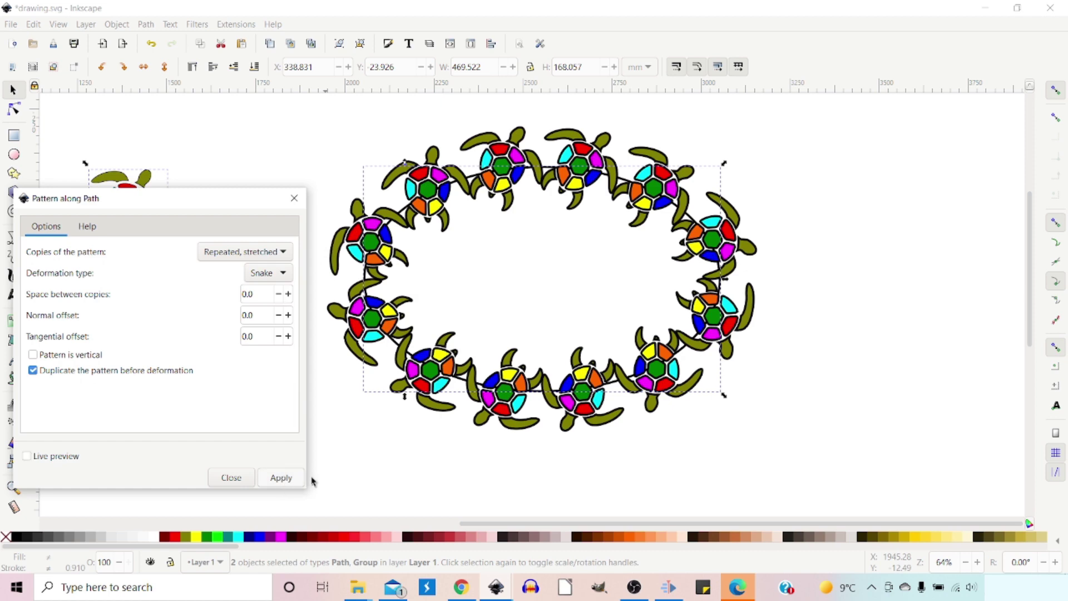
{"action": "scroll", "coordinate": [412, 261], "scroll_direction": "up", "scroll_amount": 1}
{"action": "scroll", "coordinate": [412, 262], "scroll_direction": "up", "scroll_amount": 3}
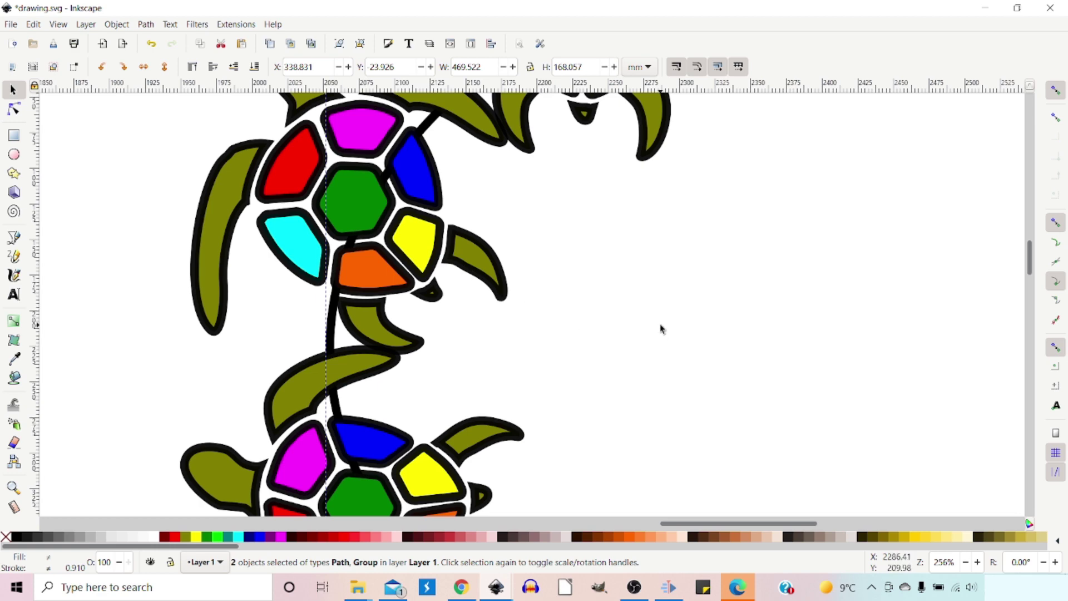
- Reselect the source turtle and add the wavy curve to the selection
{"action": "left_click_drag", "start_coordinate": [632, 286], "coordinate": [557, 303]}
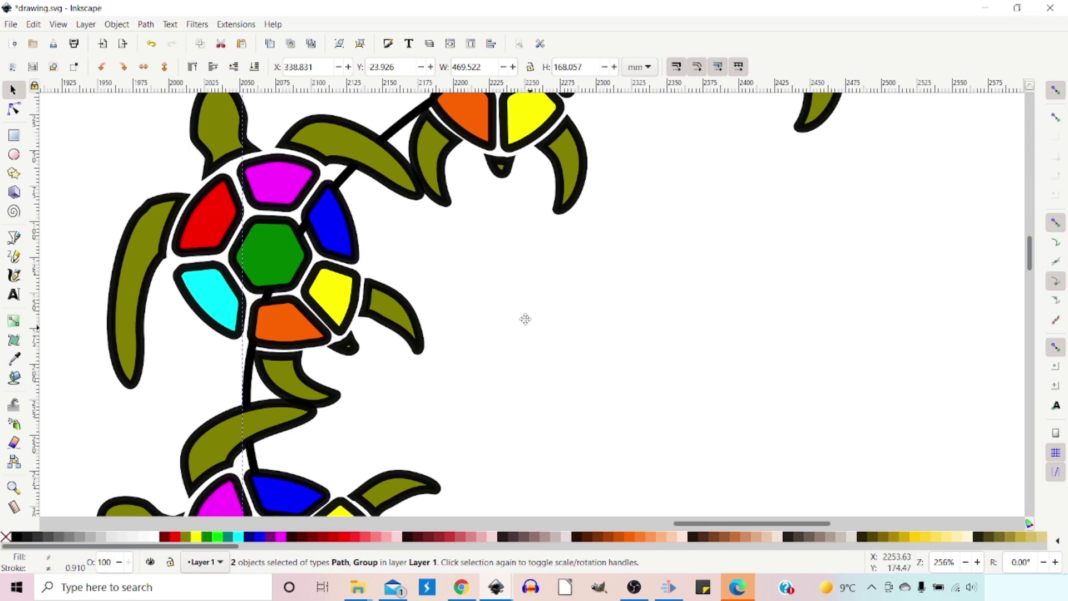
{"action": "scroll", "coordinate": [509, 305], "scroll_direction": "down", "scroll_amount": 3}
{"action": "scroll", "coordinate": [508, 306], "scroll_direction": "right", "scroll_amount": 2}
{"action": "scroll", "coordinate": [495, 161], "scroll_direction": "down", "scroll_amount": 2, "text": "ctrl"}
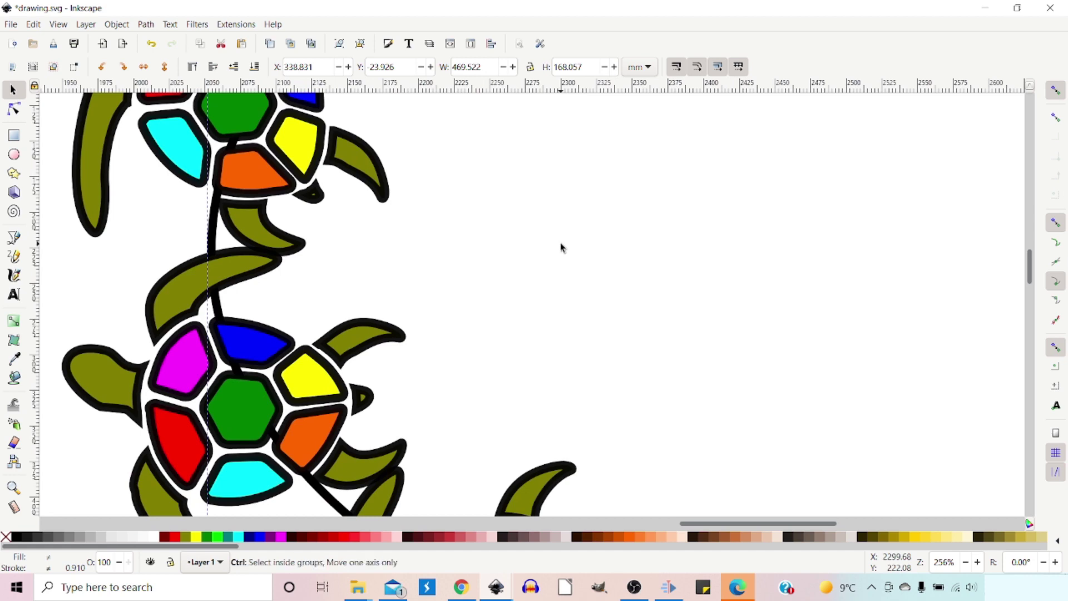
{"action": "scroll", "coordinate": [561, 247], "scroll_direction": "down", "scroll_amount": 2, "text": "ctrl"}
{"action": "key", "text": "ctrl+z"}
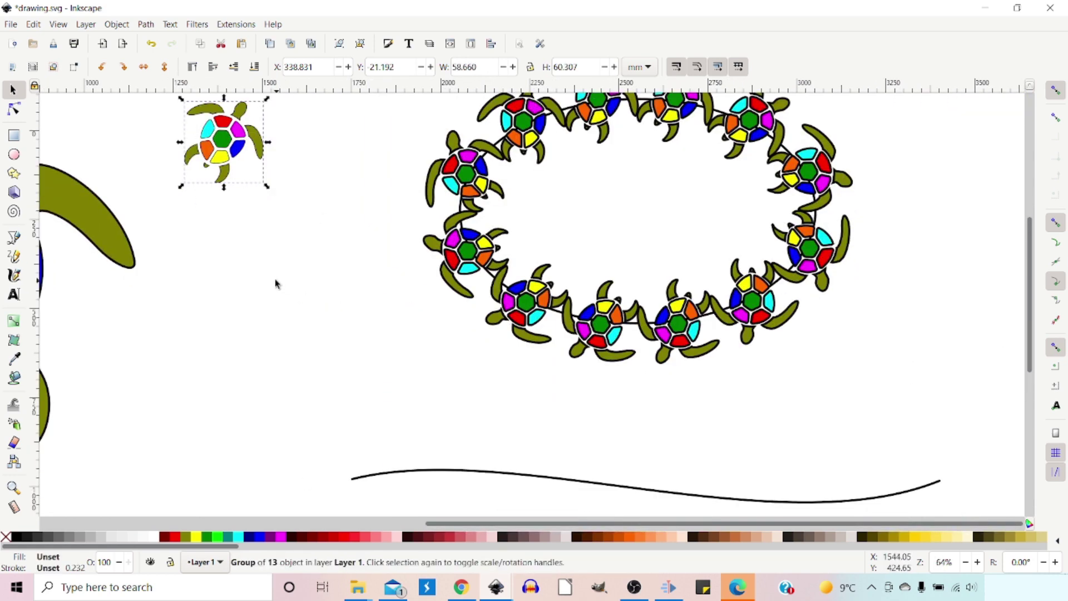
{"action": "left_click", "coordinate": [434, 473], "text": "shift"}
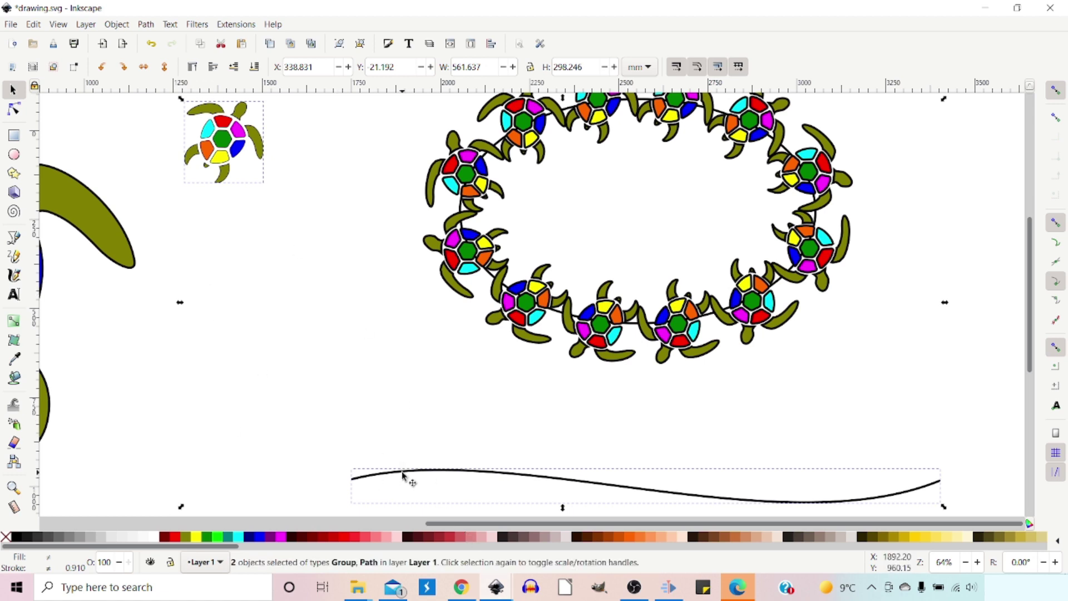
- Live-preview the Pattern along Path extension on the wavy curve, then revert to the plain drawing
{"action": "left_click", "coordinate": [236, 24]}
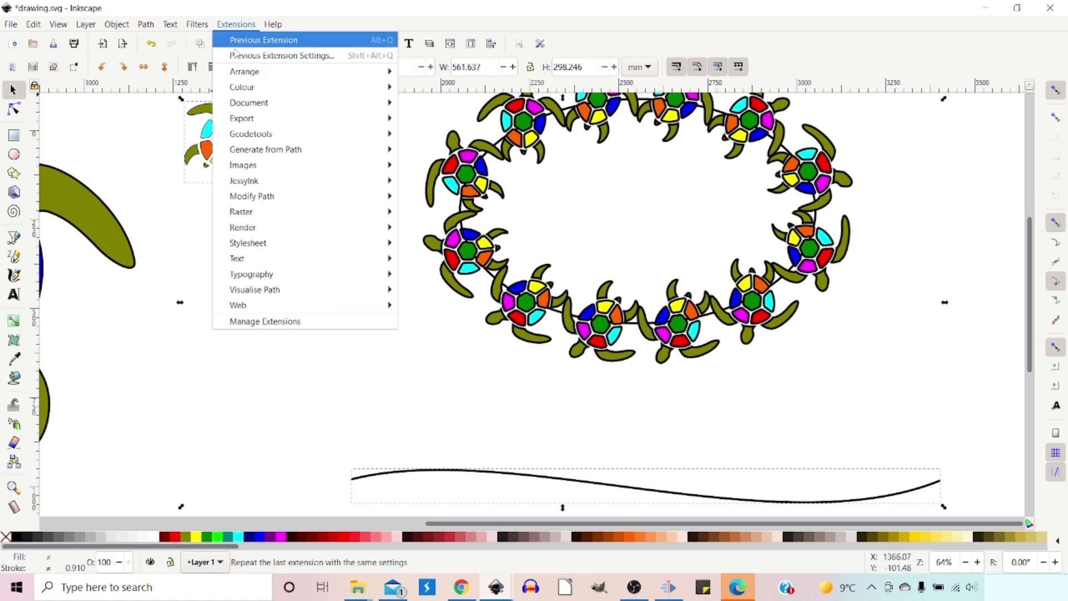
{"action": "mouse_move", "coordinate": [257, 193]}
{"action": "mouse_move", "coordinate": [269, 148]}
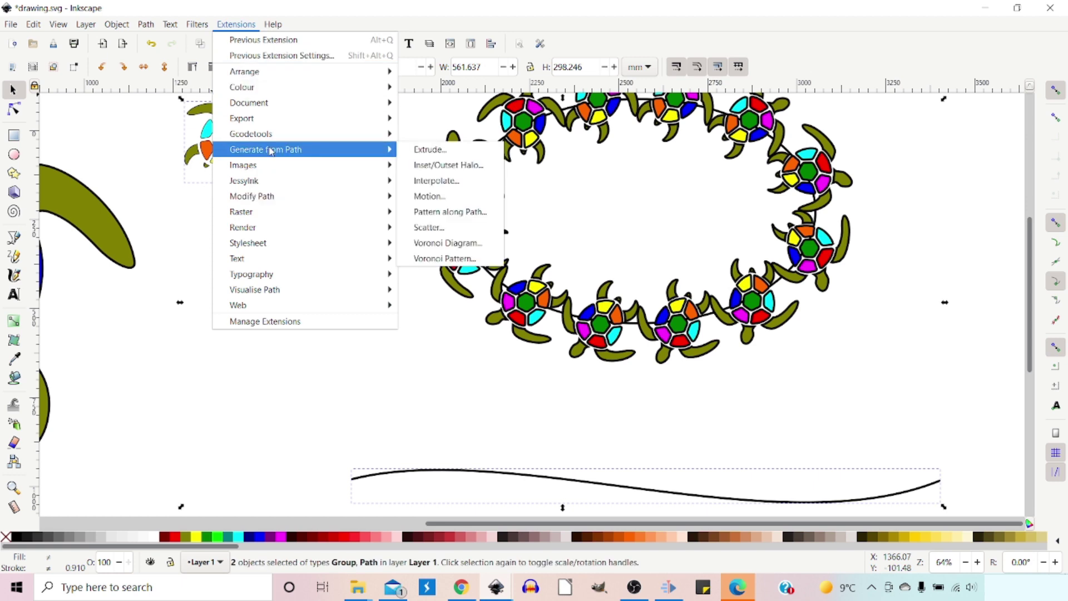
{"action": "left_click", "coordinate": [442, 211]}
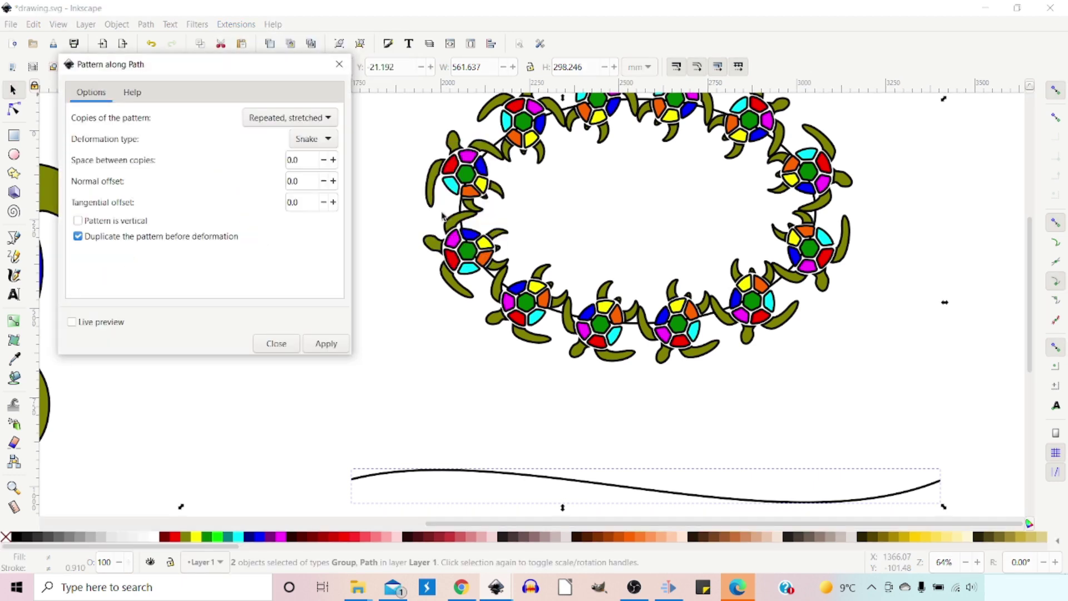
{"action": "left_click", "coordinate": [72, 322]}
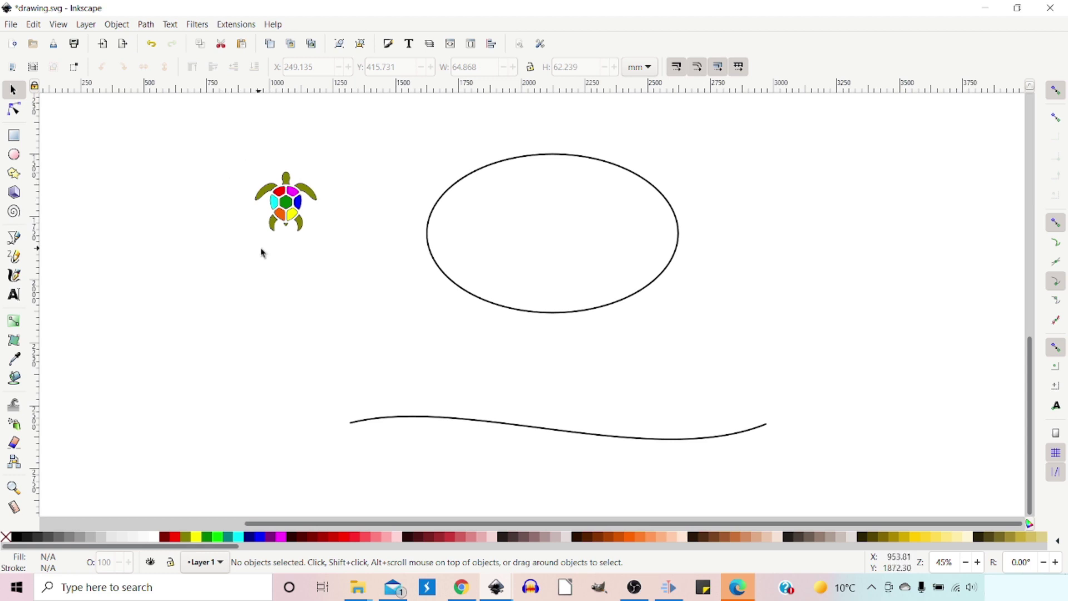
- Ungroup the turtle, union it into one olive path, and copy it to the clipboard
{"action": "left_click", "coordinate": [287, 210]}
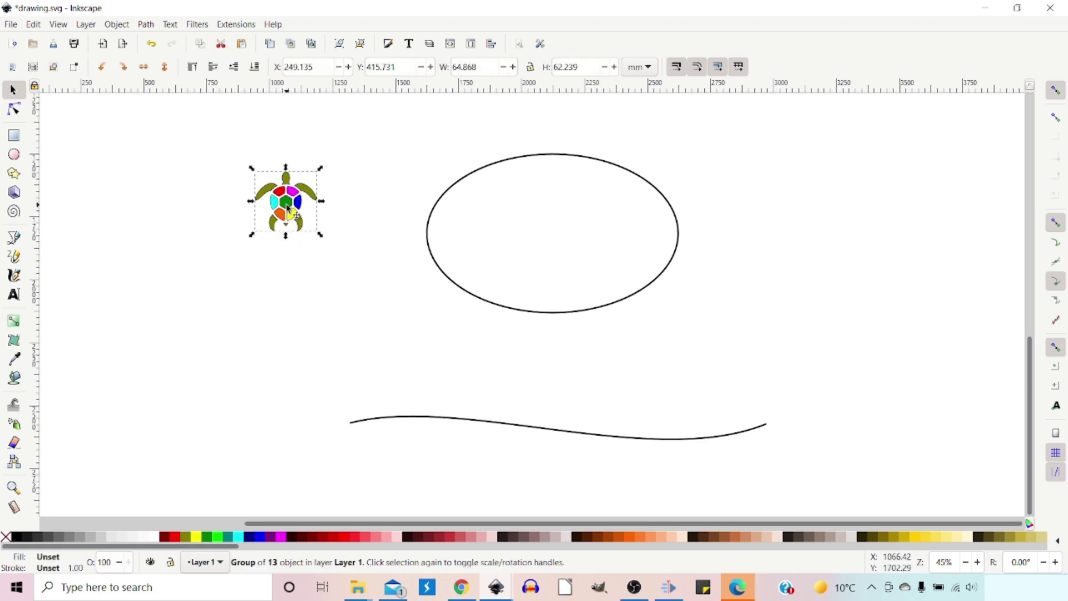
{"action": "left_click", "coordinate": [365, 45]}
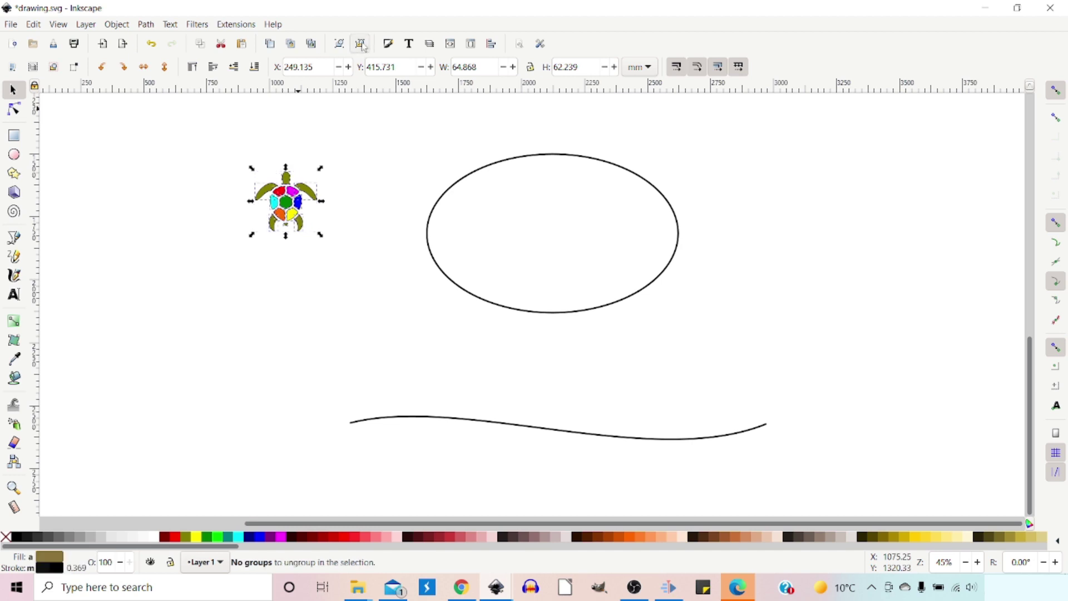
{"action": "left_click", "coordinate": [146, 24]}
{"action": "left_click", "coordinate": [162, 87]}
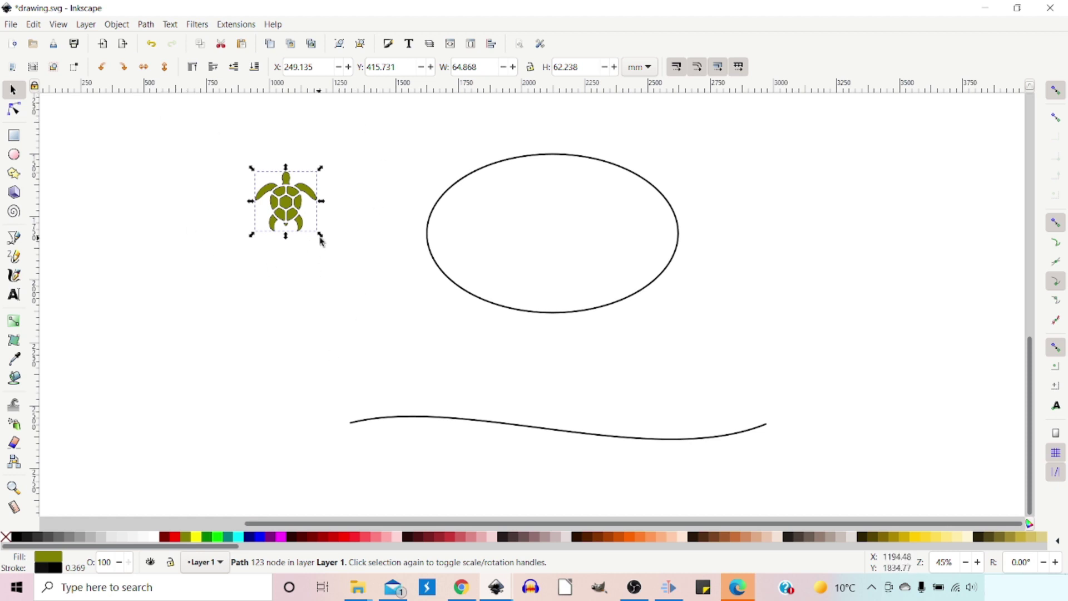
{"action": "right_click", "coordinate": [286, 207]}
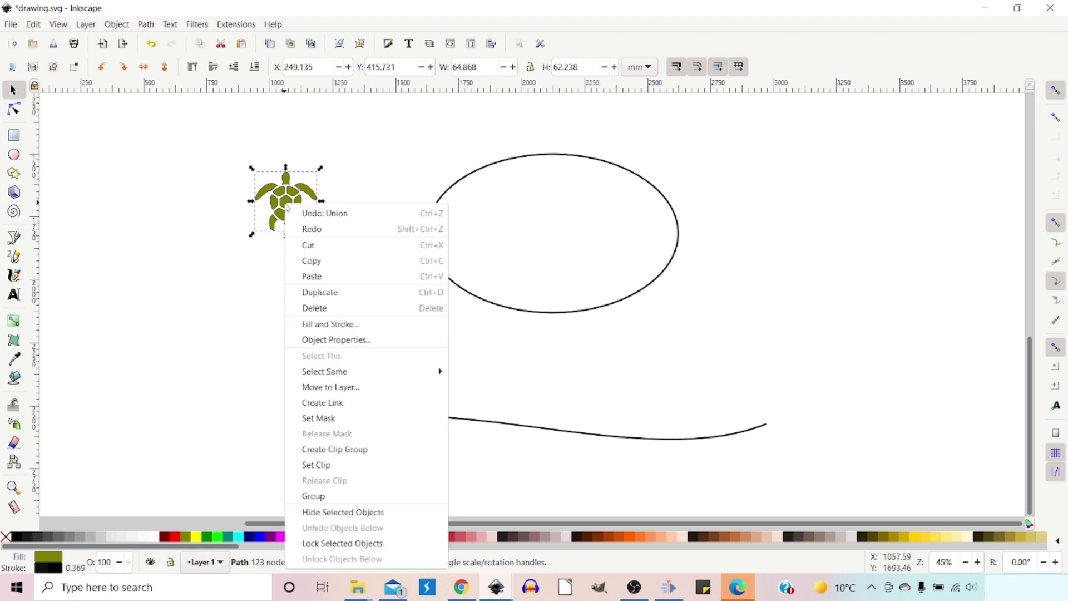
{"action": "left_click", "coordinate": [315, 266]}
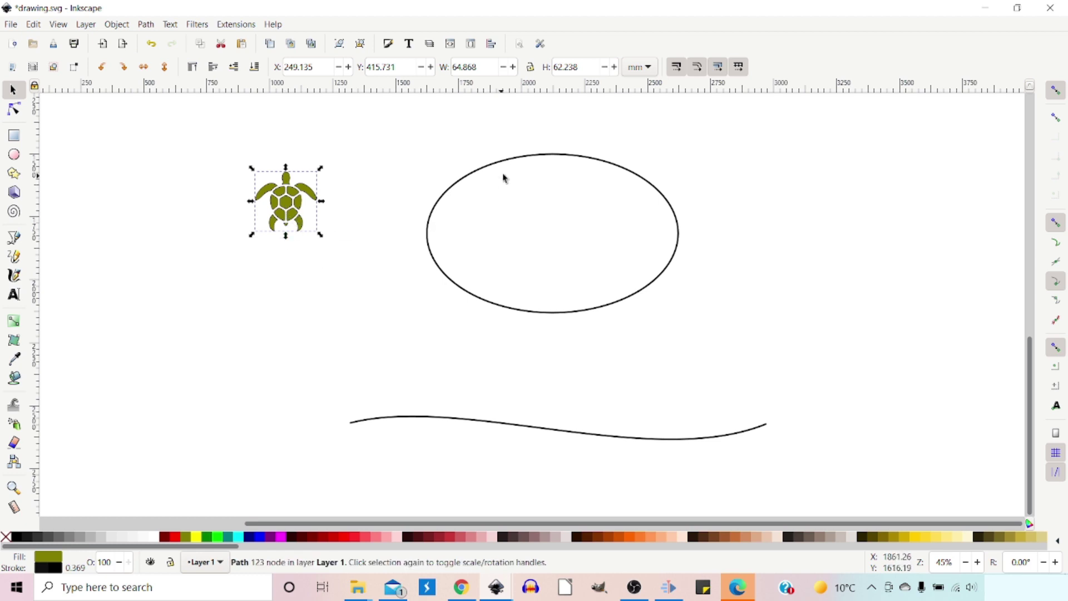
- Add a Pattern Along Path effect to the ellipse through the Path Effects panel
{"action": "left_click", "coordinate": [497, 166]}
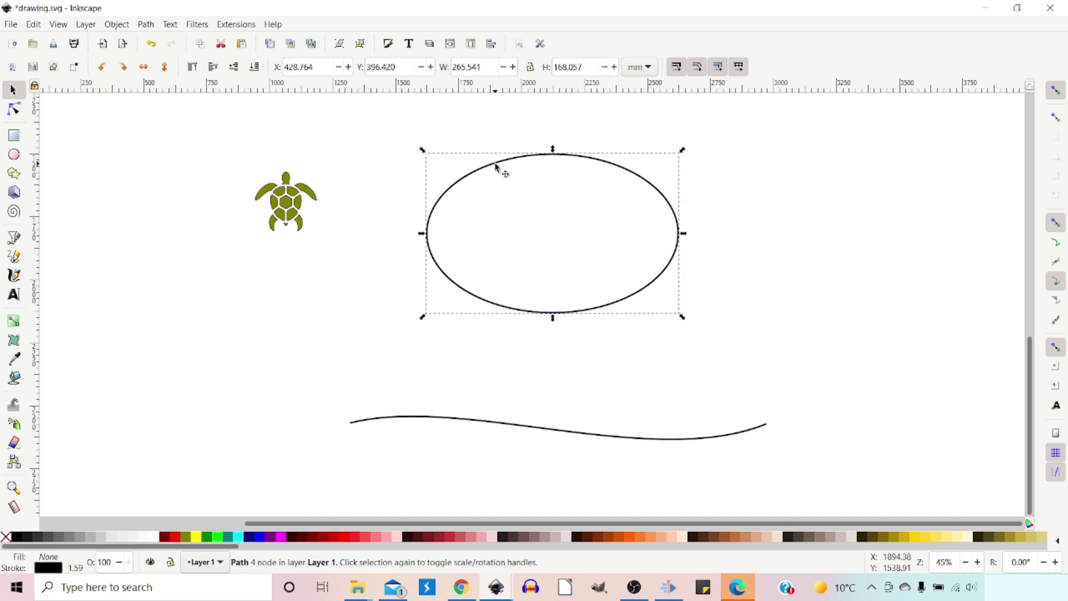
{"action": "left_click", "coordinate": [147, 25]}
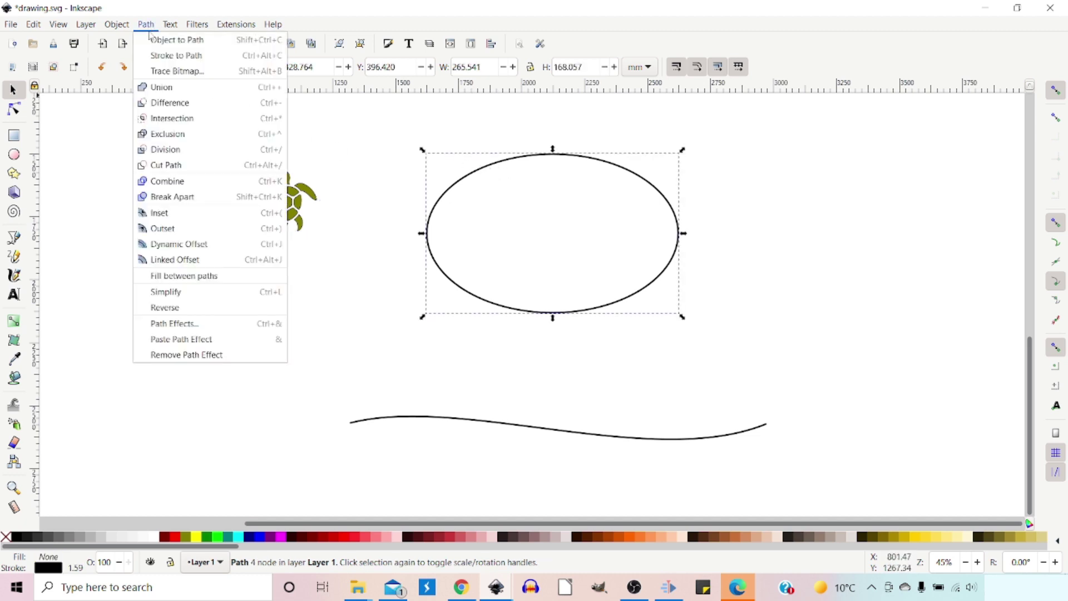
{"action": "left_click", "coordinate": [175, 324]}
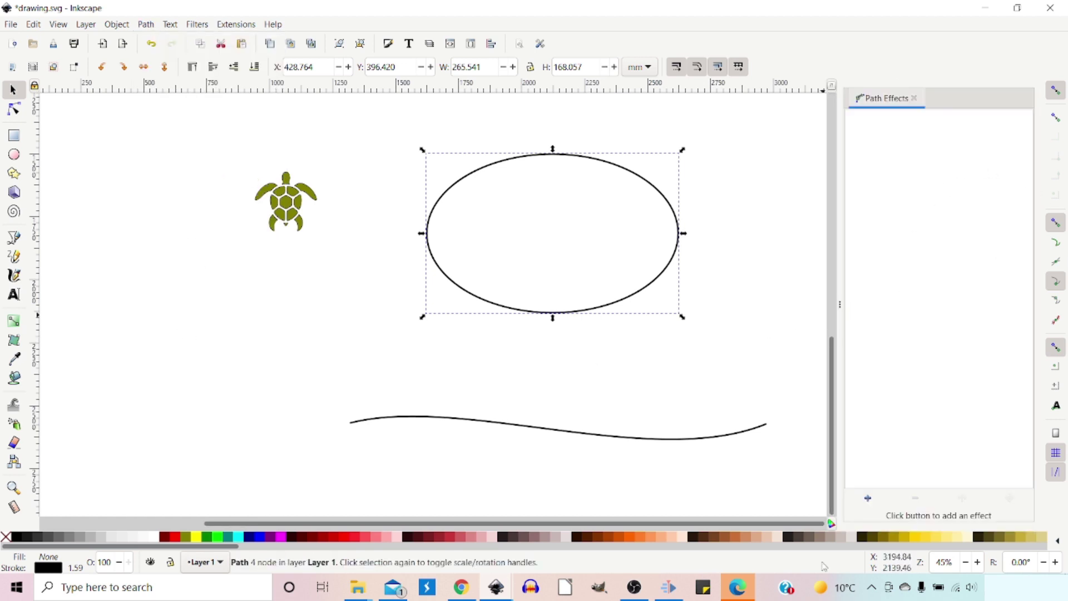
{"action": "left_click", "coordinate": [867, 496]}
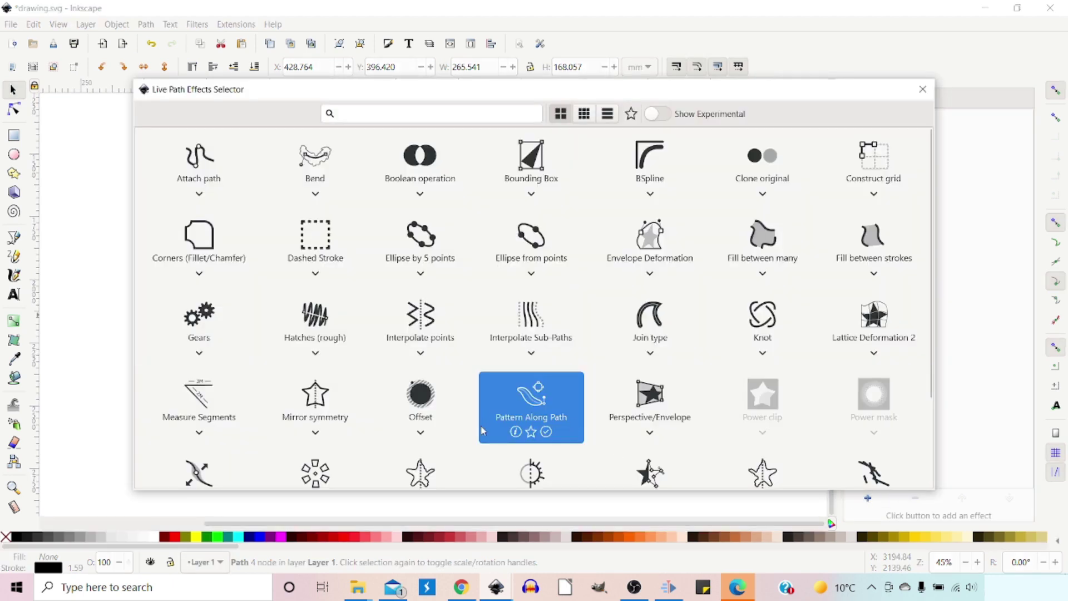
{"action": "double_click", "coordinate": [531, 397]}
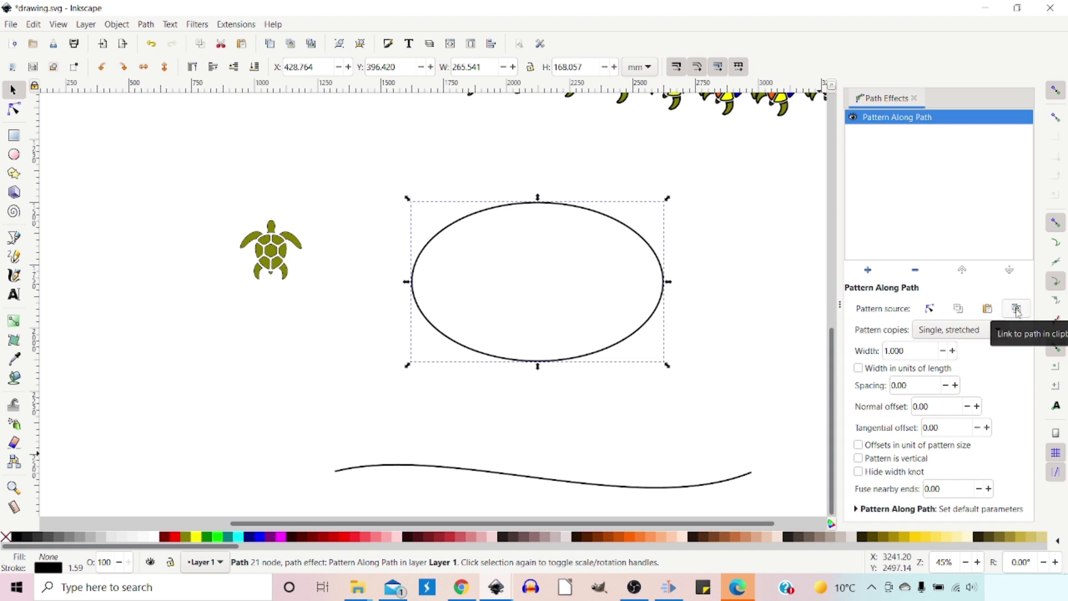
- Paste the copied turtle as the ellipse's pattern, fill it olive, and show the Pattern copies options
{"action": "left_click", "coordinate": [1015, 310]}
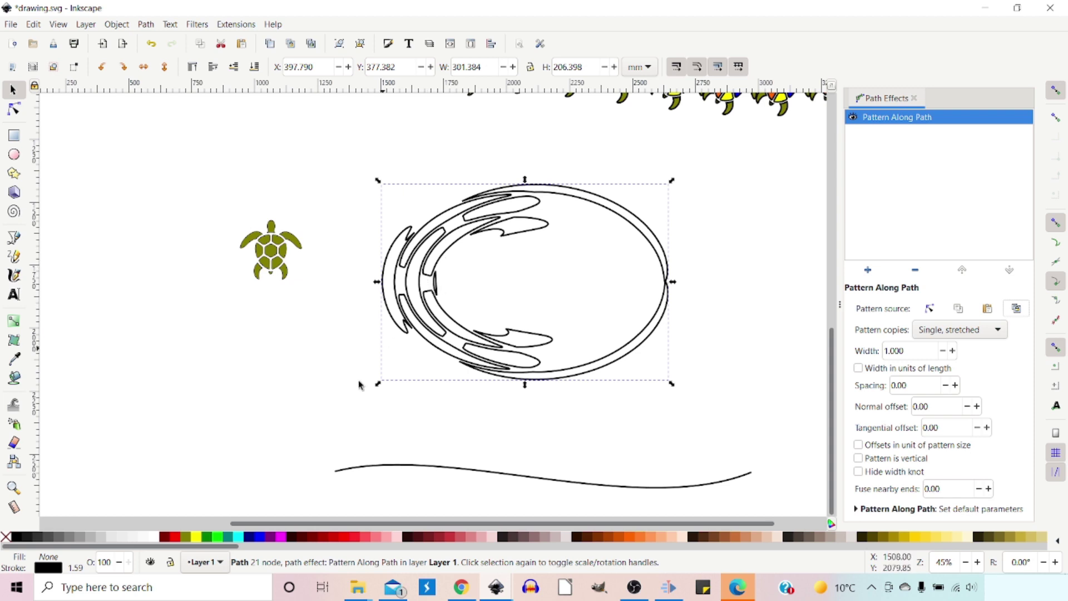
{"action": "left_click", "coordinate": [185, 536]}
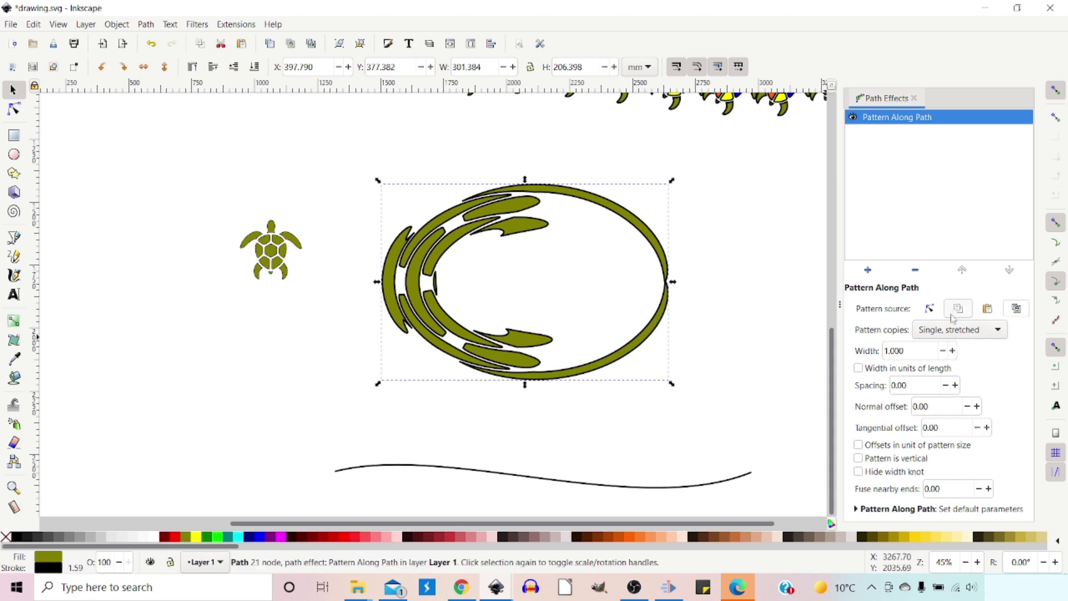
{"action": "left_click", "coordinate": [1000, 330]}
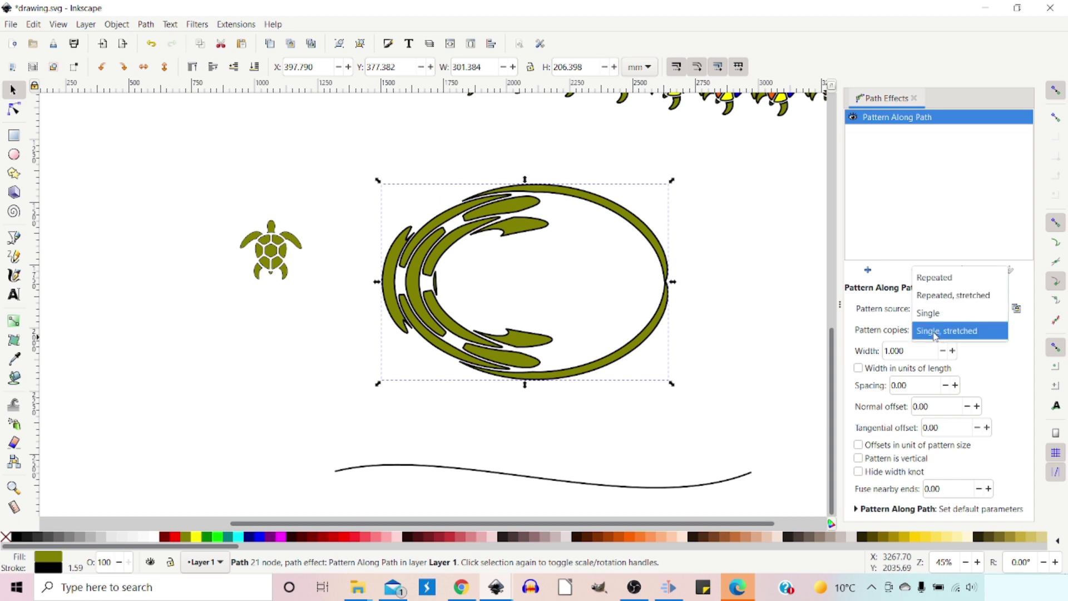
- Set Pattern copies to Repeated, stretched and try a pattern width of 2
{"action": "left_click", "coordinate": [936, 300]}
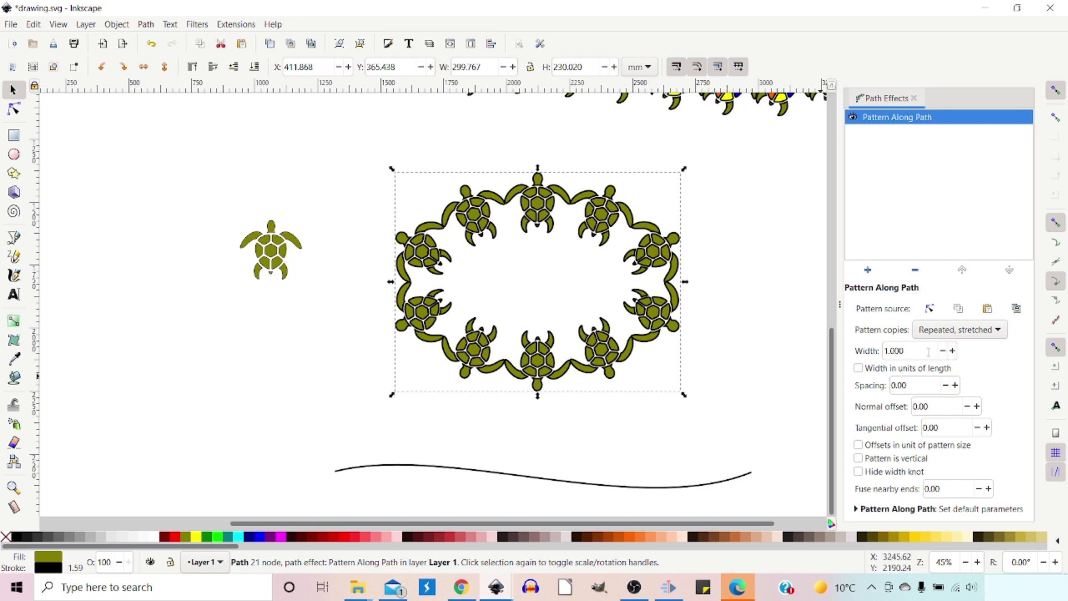
{"action": "left_click", "coordinate": [952, 351]}
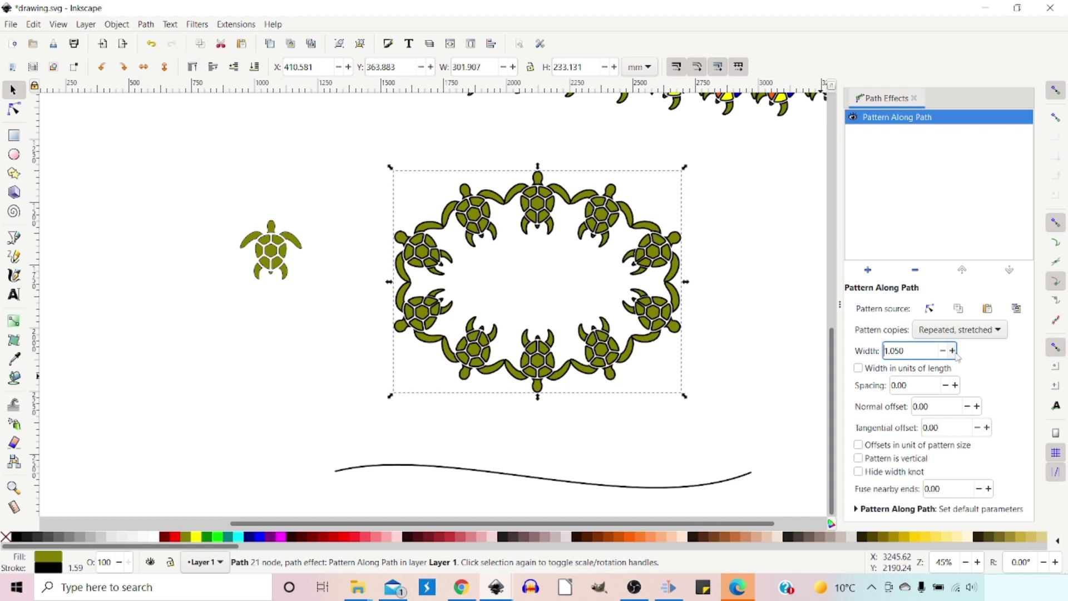
{"action": "left_click", "coordinate": [952, 350]}
{"action": "double_click", "coordinate": [890, 350]}
{"action": "type", "text": "2"}
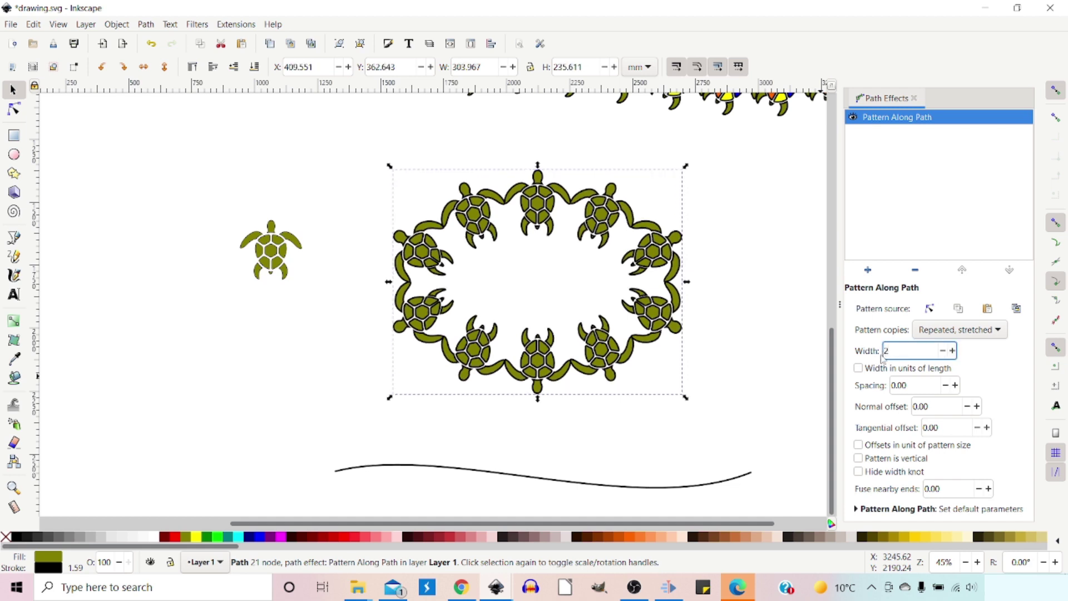
{"action": "key", "text": "Return"}
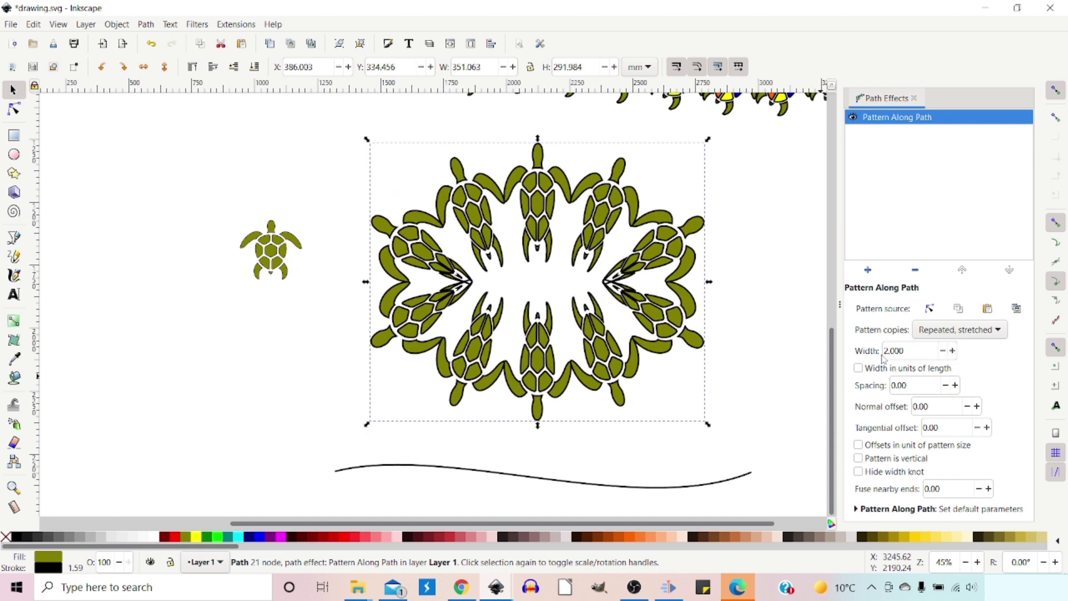
- Drag the width knot with the Node tool, then reset the width to 1
{"action": "left_click", "coordinate": [14, 109]}
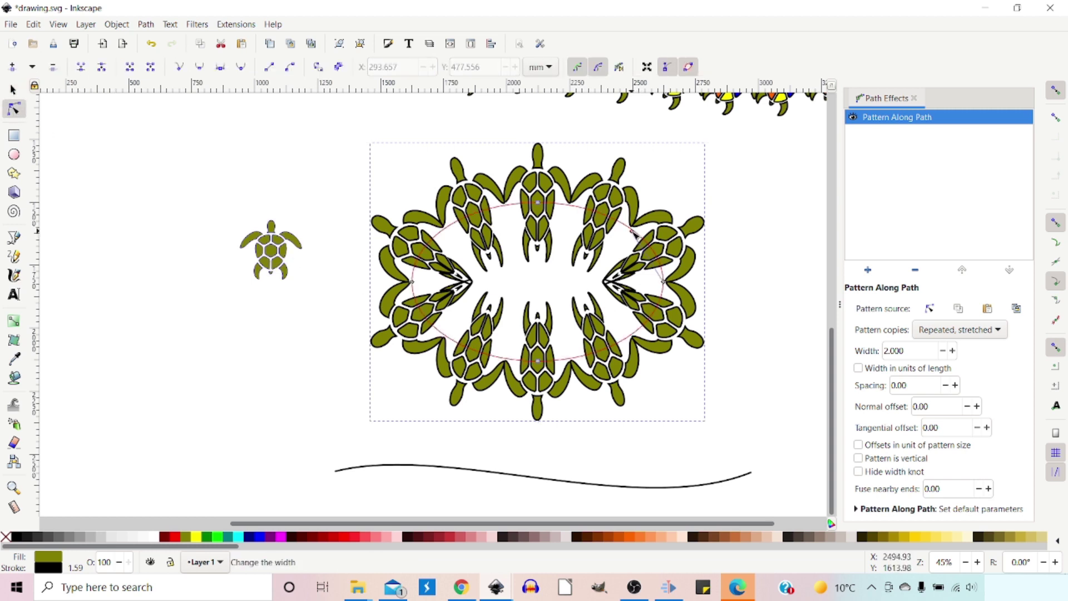
{"action": "left_click_drag", "start_coordinate": [636, 233], "coordinate": [650, 270]}
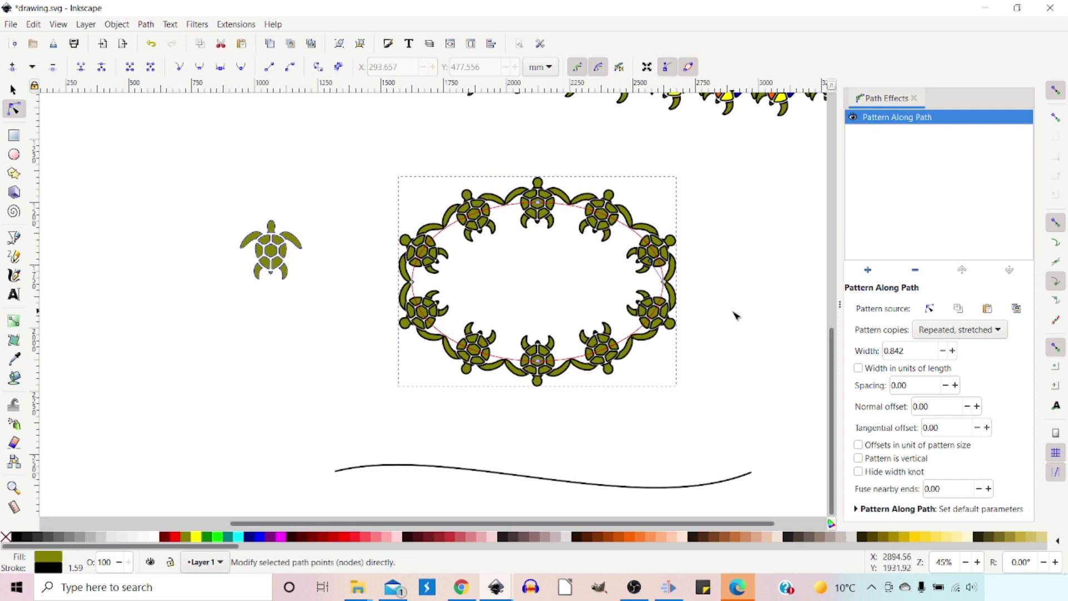
{"action": "left_click", "coordinate": [884, 350]}
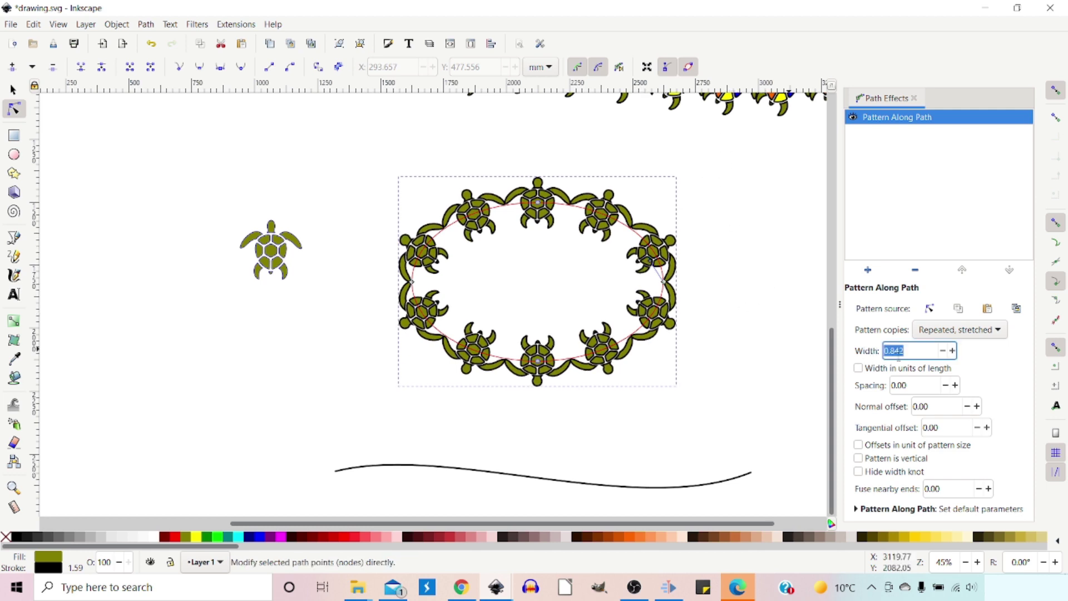
{"action": "type", "text": "1"}
{"action": "key", "text": "Return"}
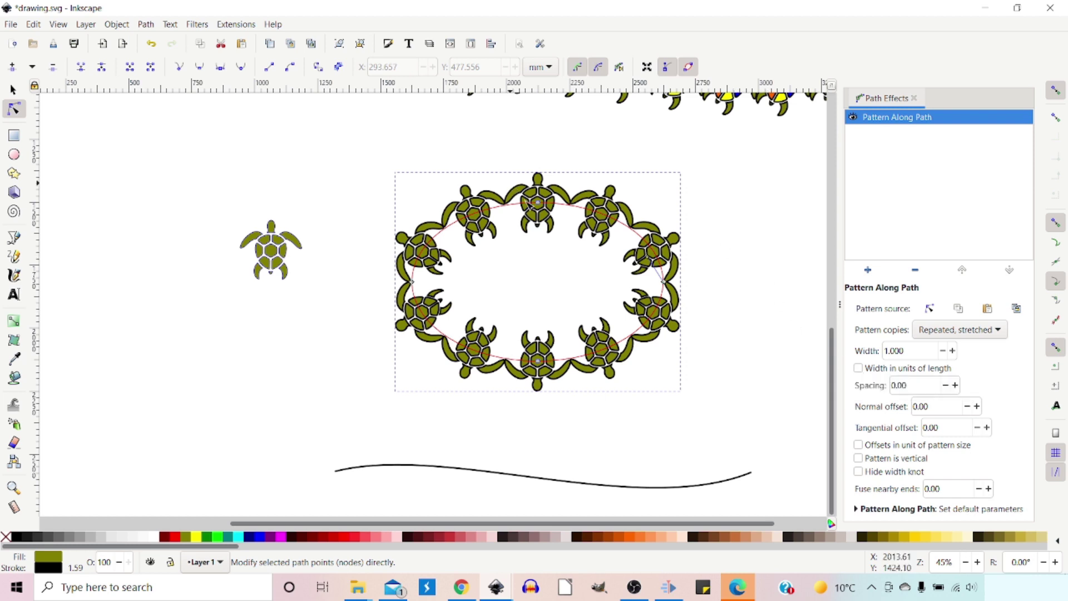
{"action": "left_click", "coordinate": [858, 367]}
{"action": "left_click", "coordinate": [858, 367]}
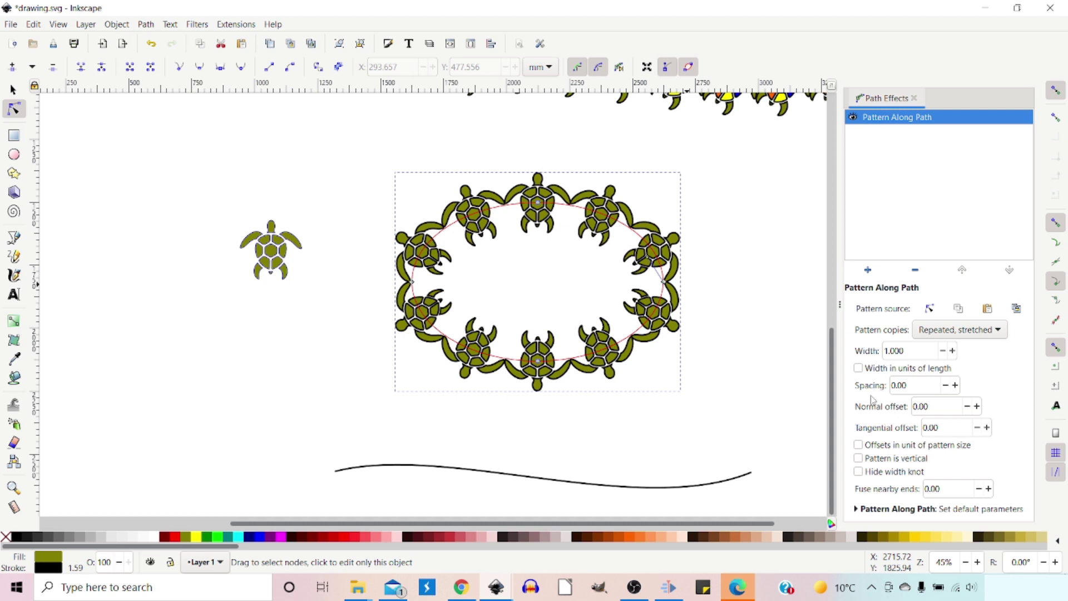
{"action": "left_click", "coordinate": [900, 388]}
{"action": "left_click_drag", "start_coordinate": [906, 386], "coordinate": [880, 385]}
{"action": "type", "text": "1"}
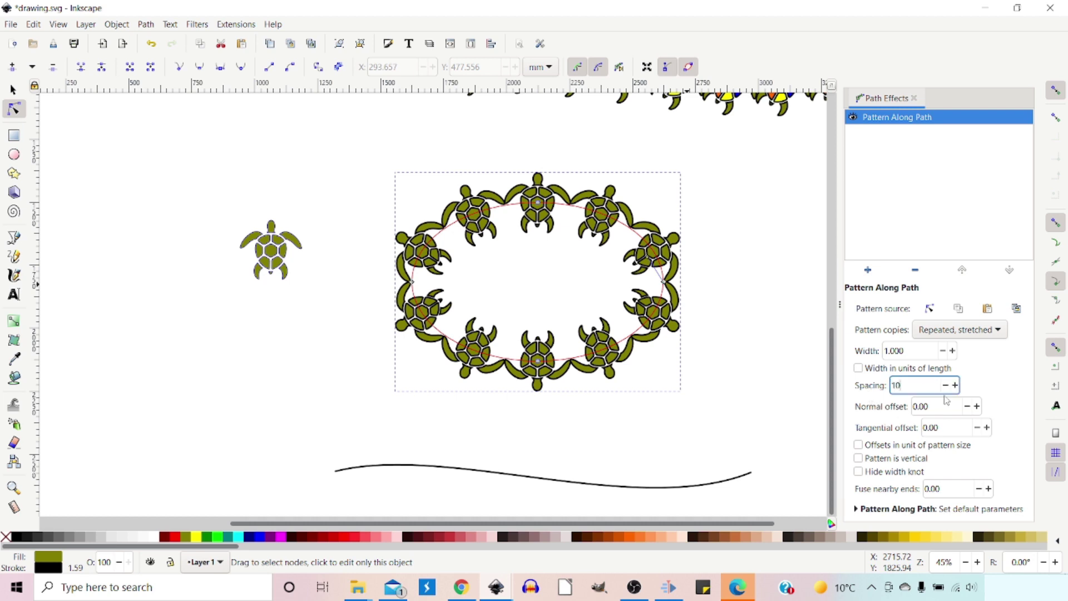
{"action": "type", "text": "0"}
{"action": "key", "text": "Return"}
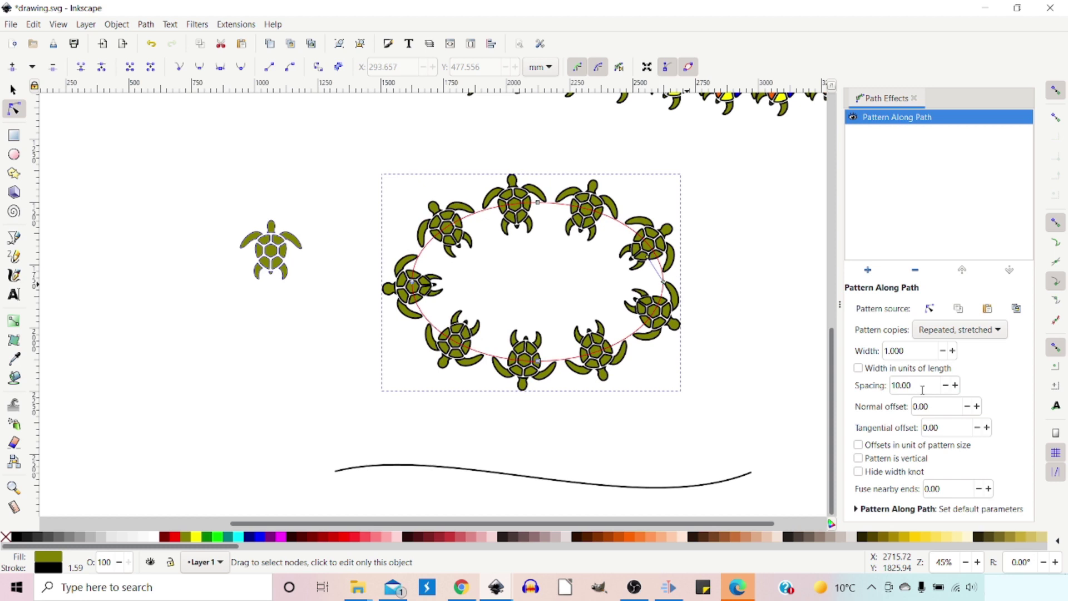
{"action": "left_click_drag", "start_coordinate": [913, 384], "coordinate": [891, 384]}
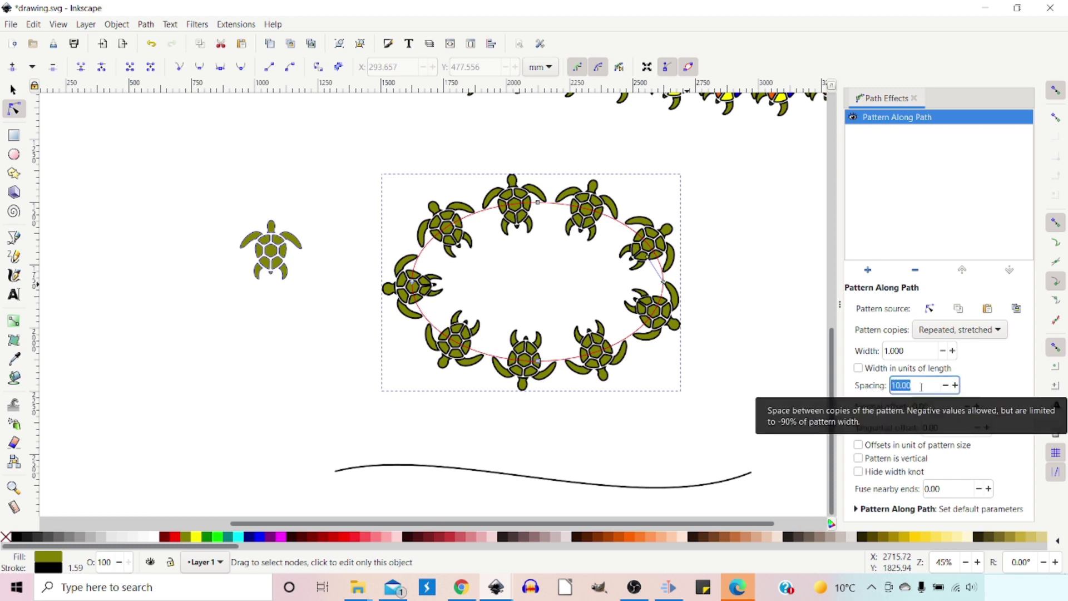
{"action": "type", "text": "-"}
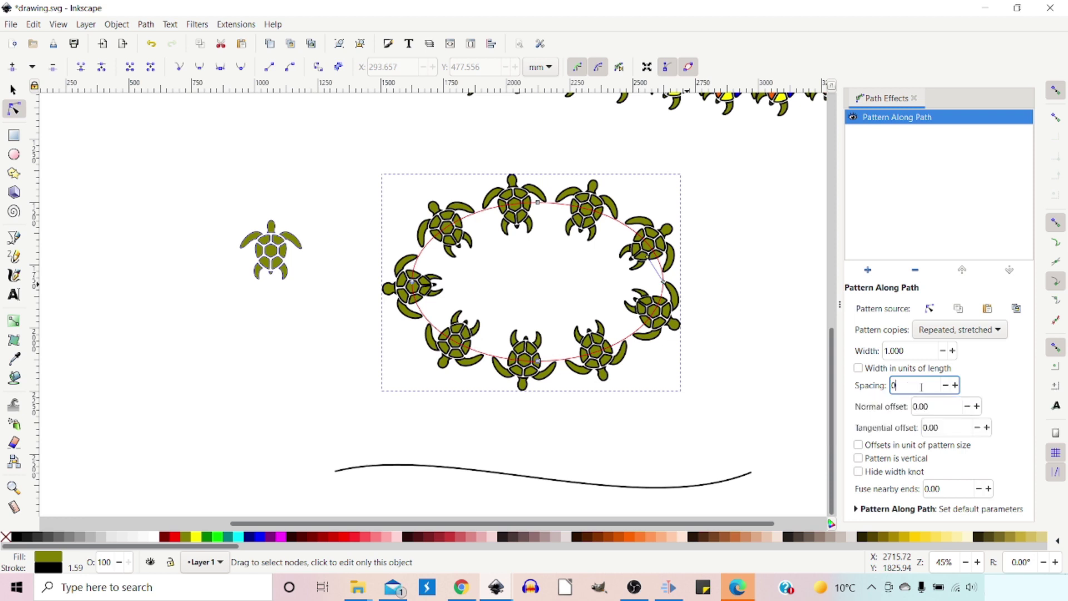
{"action": "key", "text": "Return"}
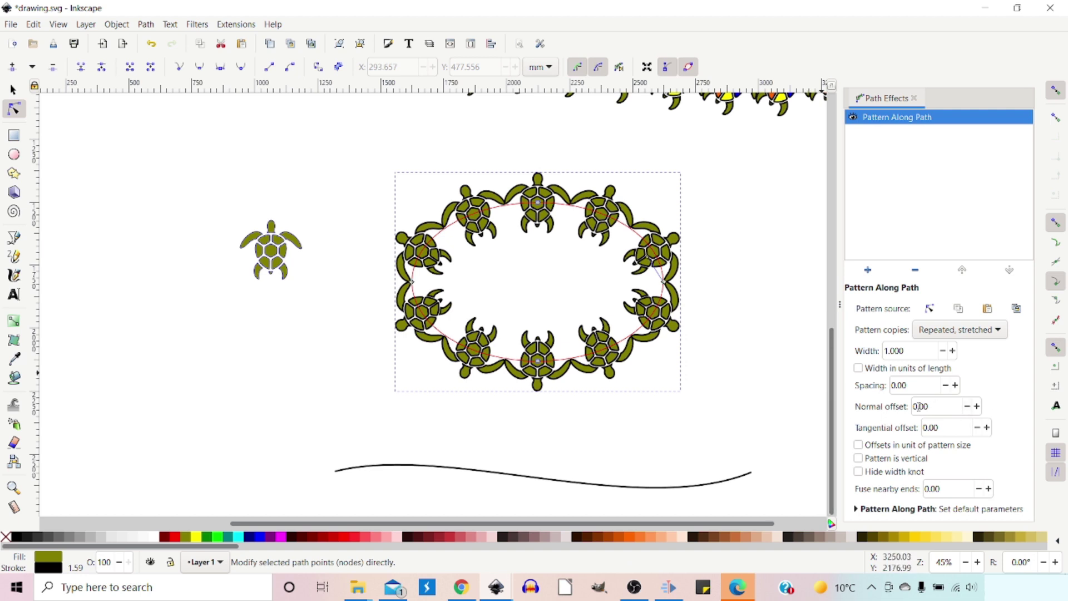
- Try a normal offset of 5, then -5, on the turtle ring
{"action": "left_click_drag", "start_coordinate": [919, 406], "coordinate": [901, 410]}
{"action": "type", "text": "5"}
{"action": "key", "text": "Return"}
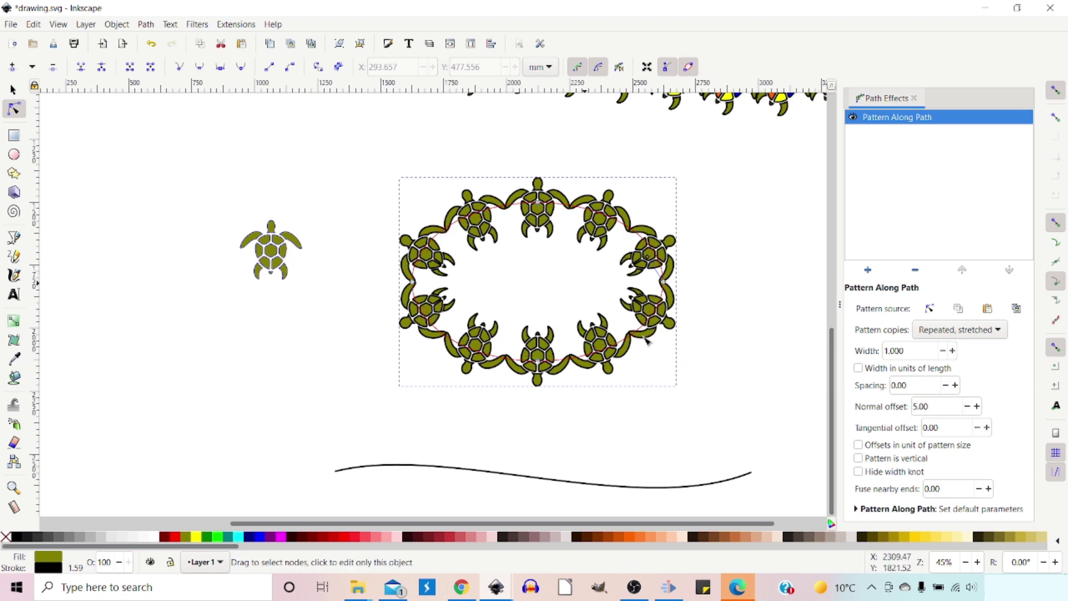
{"action": "left_click", "coordinate": [914, 406]}
{"action": "type", "text": "-"}
{"action": "key", "text": "Return"}
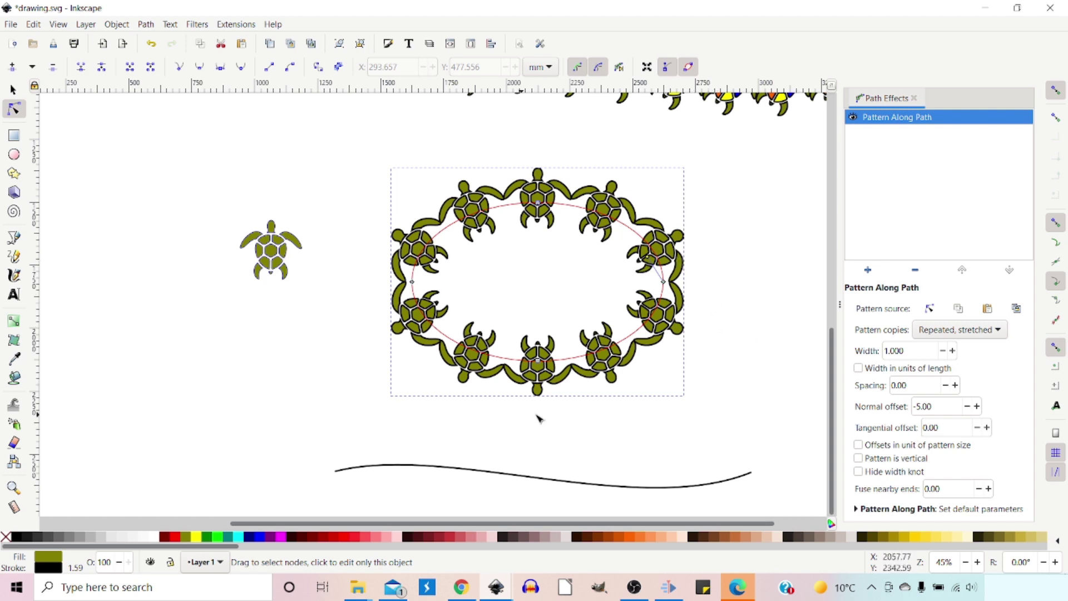
- Try a tangential offset of 10, then set it back to 0
{"action": "left_click", "coordinate": [924, 427]}
{"action": "type", "text": "1"}
{"action": "key", "text": "Return"}
{"action": "scroll", "coordinate": [977, 432], "scroll_direction": "up", "scroll_amount": 1}
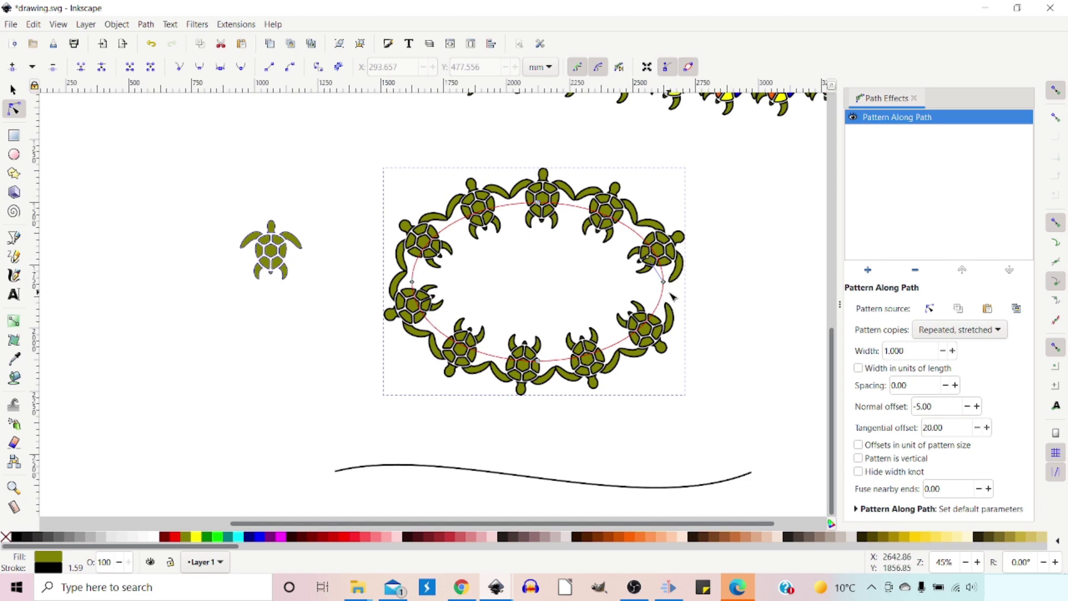
{"action": "double_click", "coordinate": [926, 427]}
{"action": "key", "text": "BackSpace"}
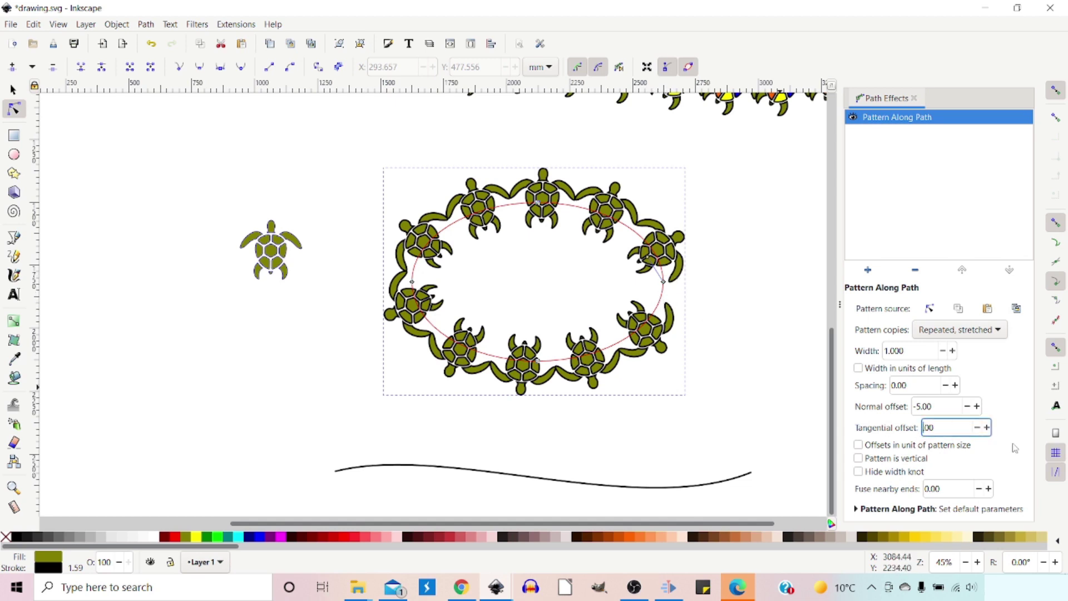
{"action": "type", "text": "0"}
{"action": "key", "text": "Return"}
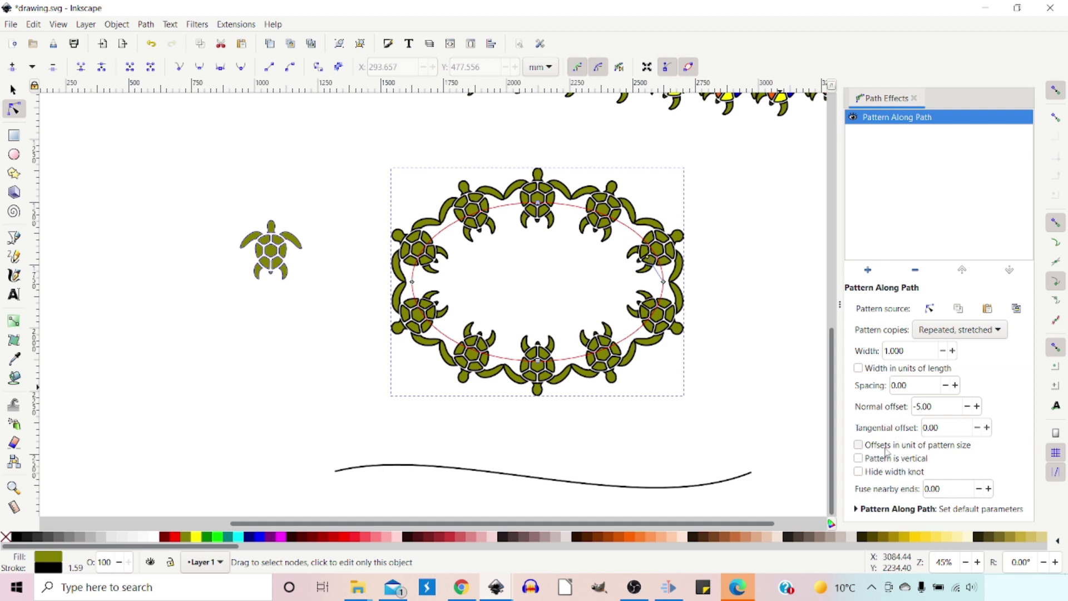
- Tick Offsets in unit of pattern size and set the normal offset to 0.30
{"action": "left_click", "coordinate": [860, 446]}
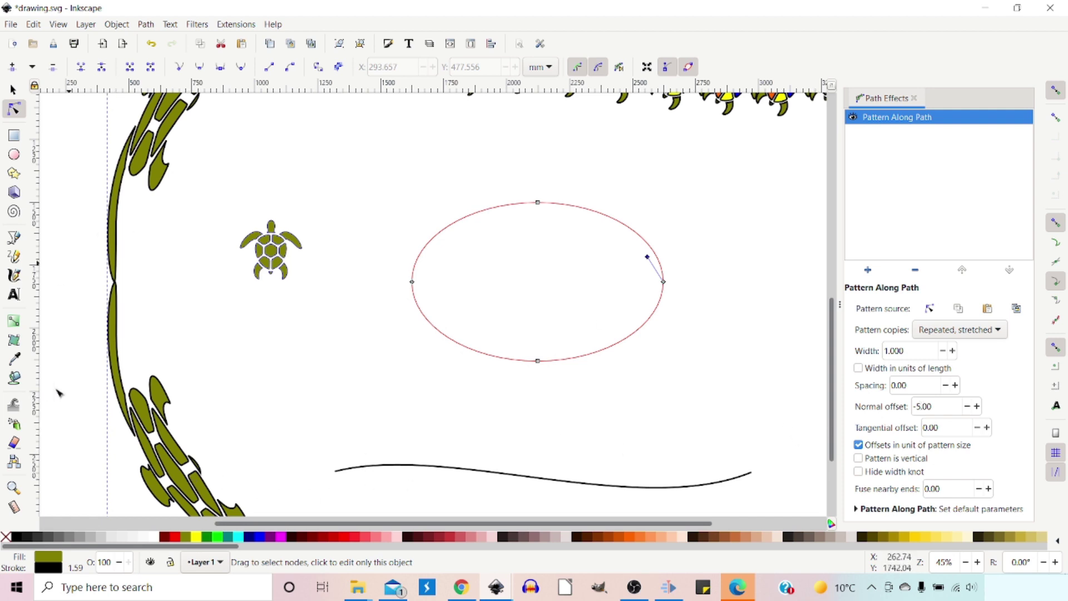
{"action": "triple_click", "coordinate": [934, 406]}
{"action": "type", "text": "0"}
{"action": "key", "text": "Return"}
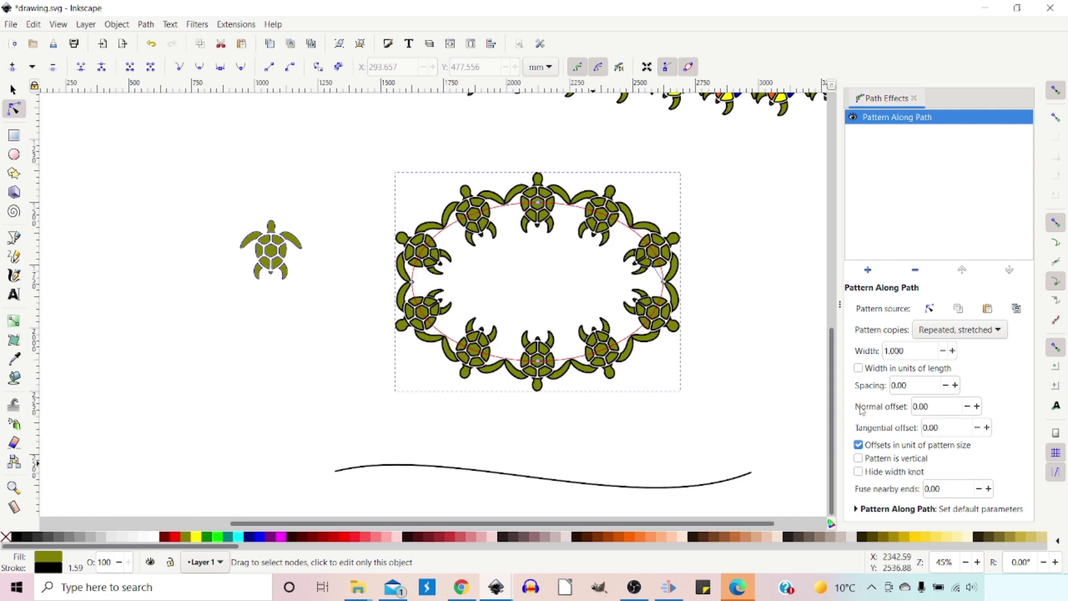
{"action": "left_click", "coordinate": [977, 407]}
{"action": "left_click", "coordinate": [977, 406]}
{"action": "left_click", "coordinate": [976, 407]}
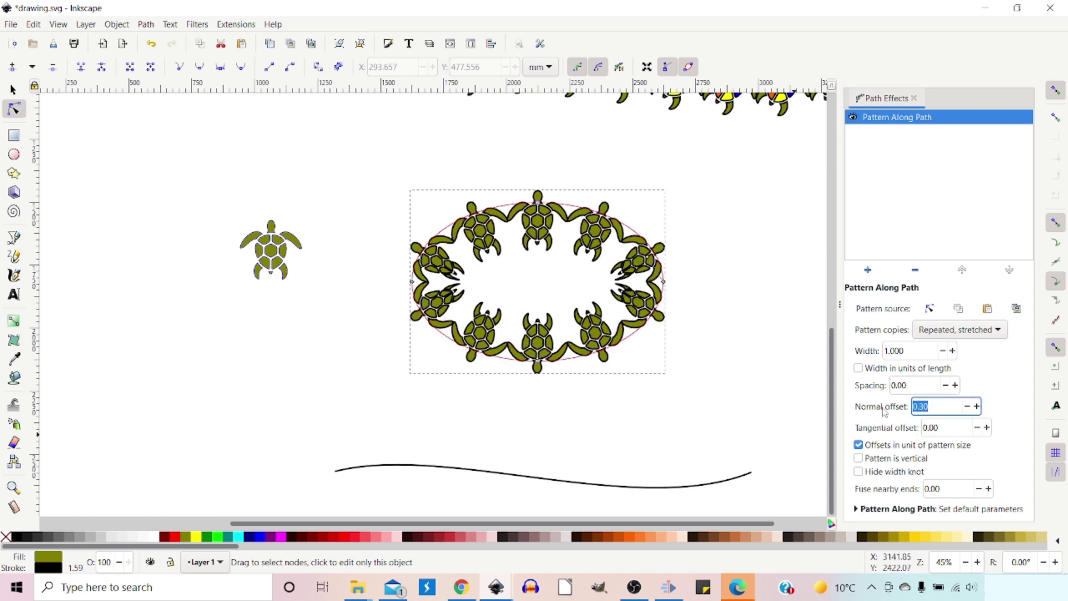
{"action": "type", "text": "0"}
- Toggle Pattern is vertical and Hide width knot on and off again
{"action": "left_click", "coordinate": [859, 460]}
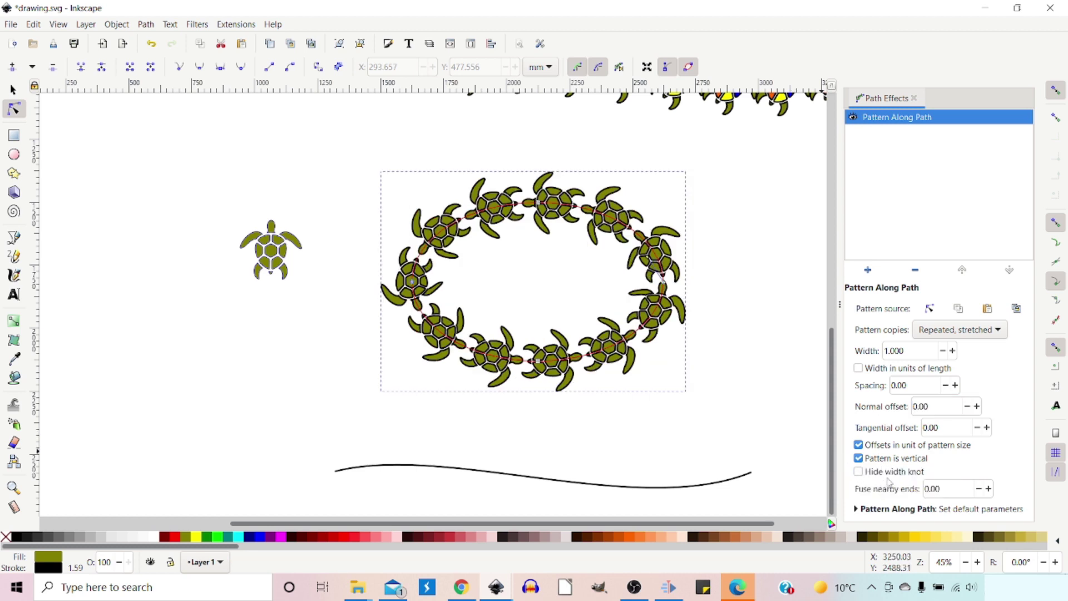
{"action": "left_click", "coordinate": [858, 472]}
{"action": "left_click", "coordinate": [859, 472]}
{"action": "left_click", "coordinate": [858, 459]}
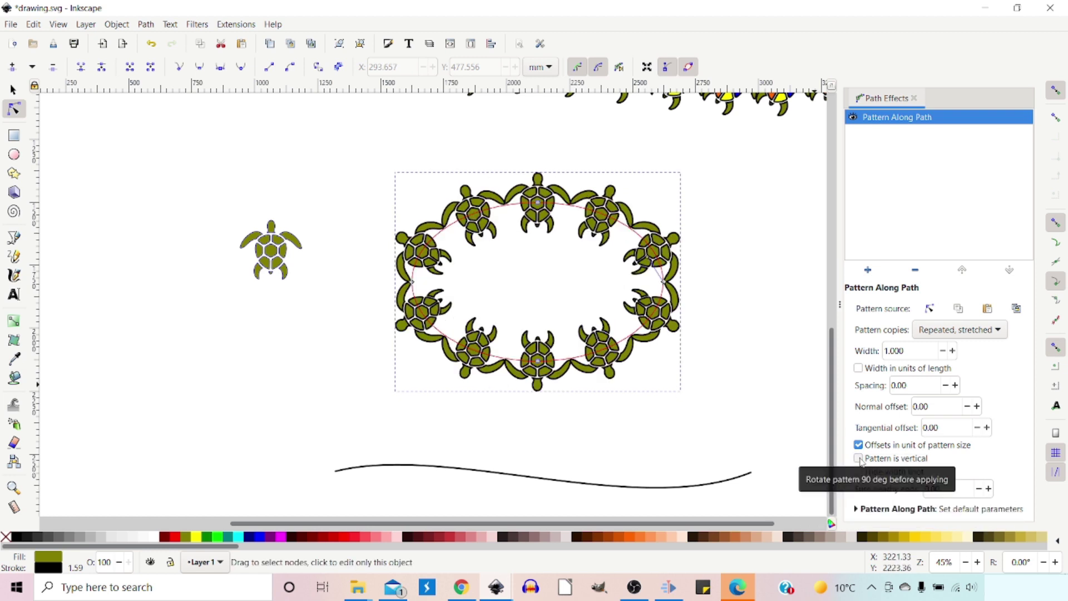
- Set spacing to -1 and untick Offsets in unit of pattern size
{"action": "left_click", "coordinate": [894, 384]}
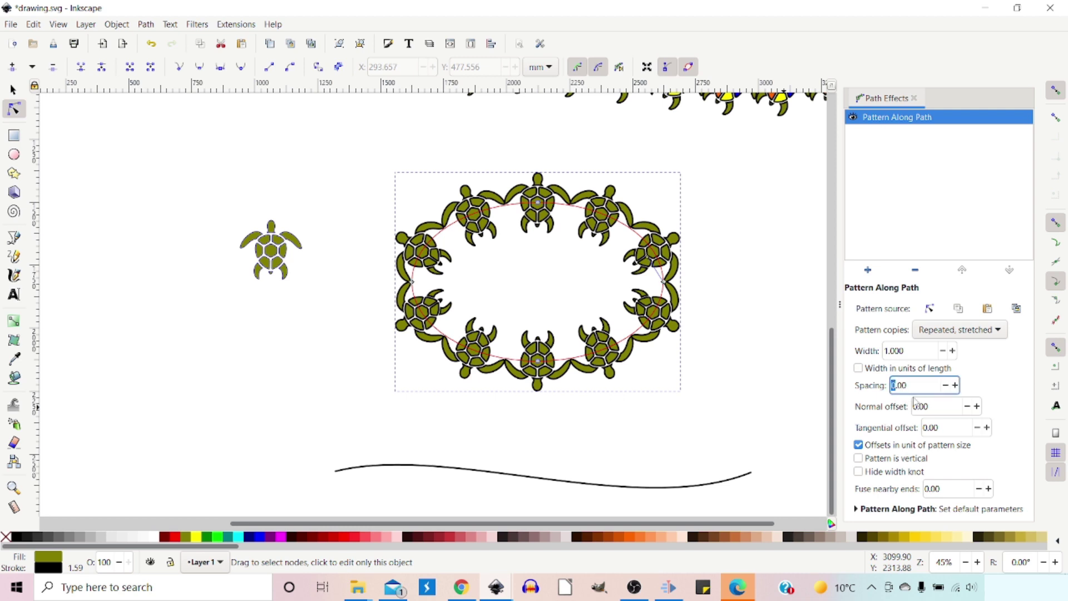
{"action": "type", "text": "-1"}
{"action": "key", "text": "Return"}
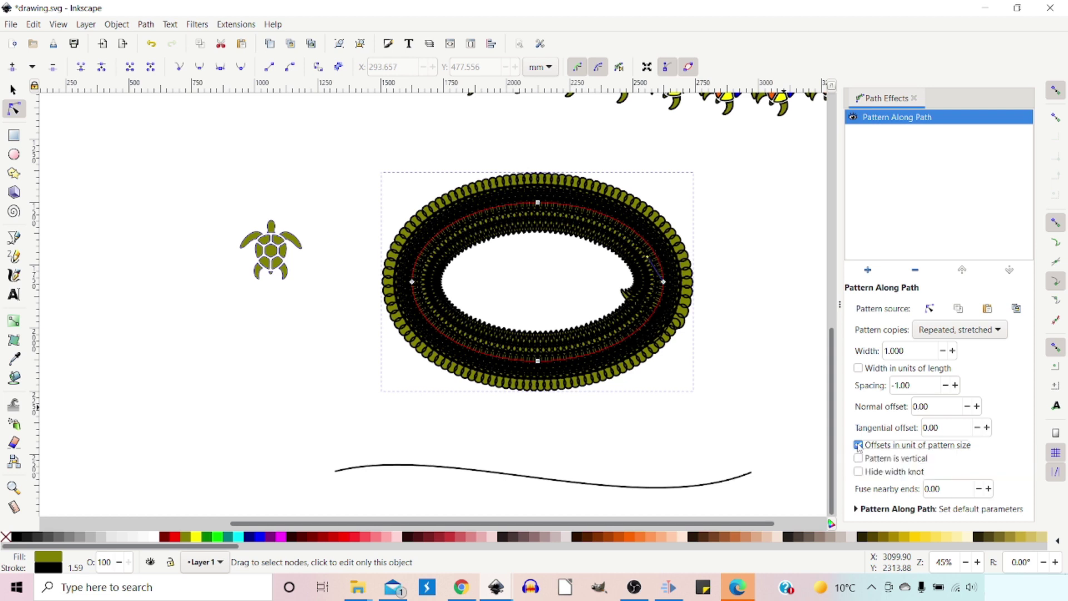
{"action": "left_click", "coordinate": [858, 445]}
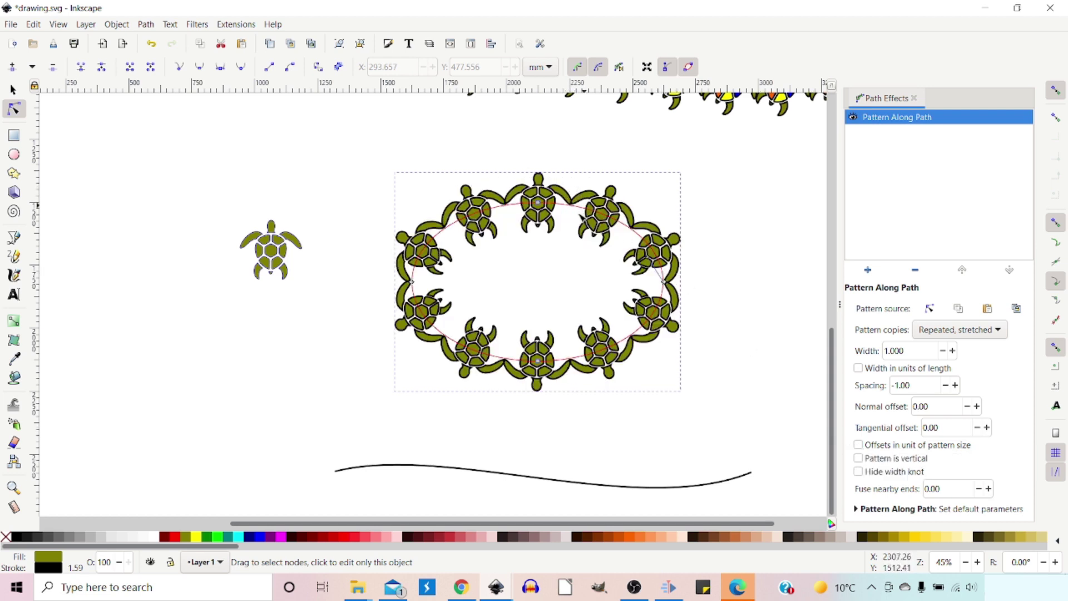
- Set Fuse nearby ends to 0.00, checking where the upper-right turtles overlap
{"action": "scroll", "coordinate": [923, 494], "scroll_direction": "up", "scroll_amount": 1}
{"action": "scroll", "coordinate": [591, 271], "scroll_direction": "up", "scroll_amount": 4}
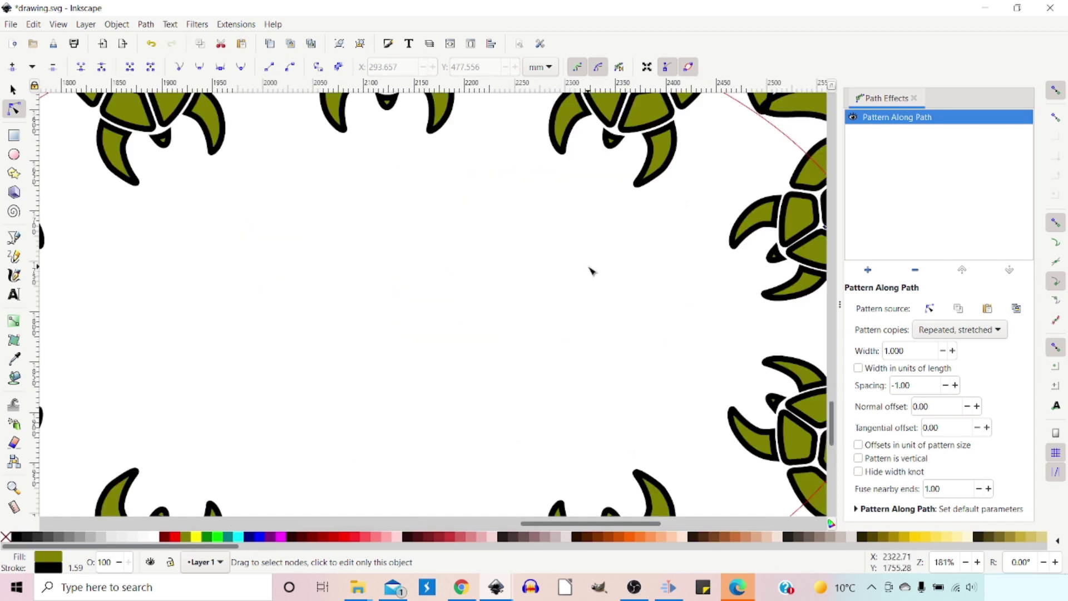
{"action": "left_click_drag", "start_coordinate": [714, 198], "coordinate": [486, 338]}
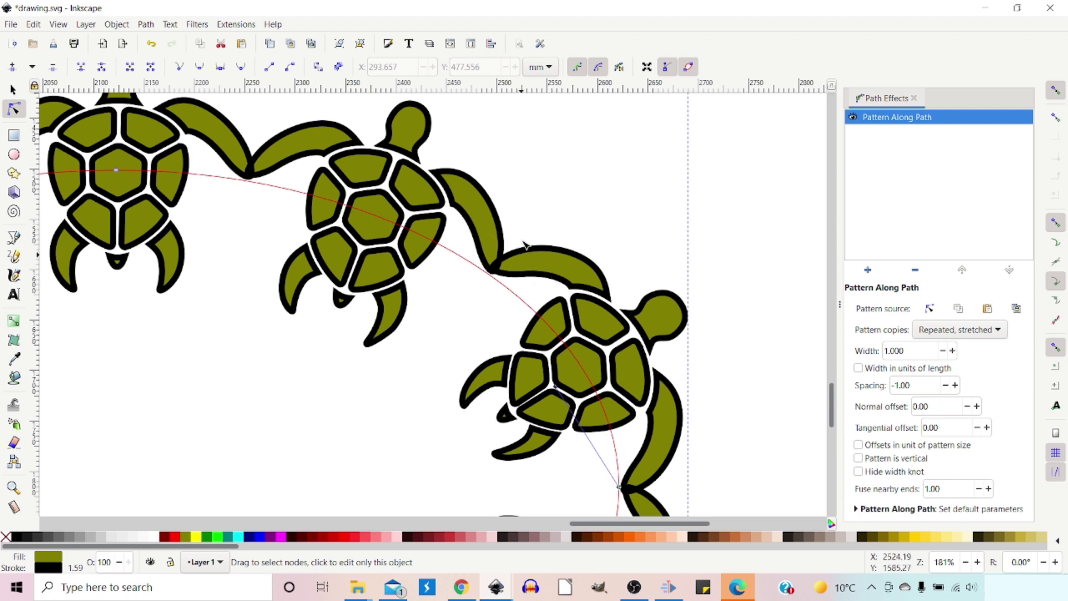
{"action": "left_click", "coordinate": [927, 489]}
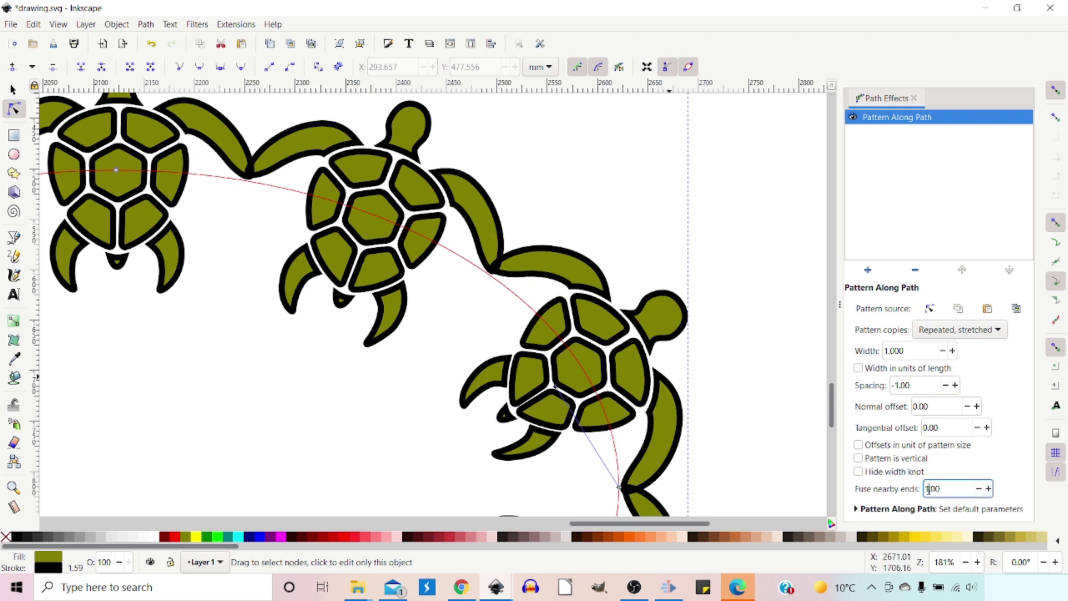
{"action": "key", "text": "Return"}
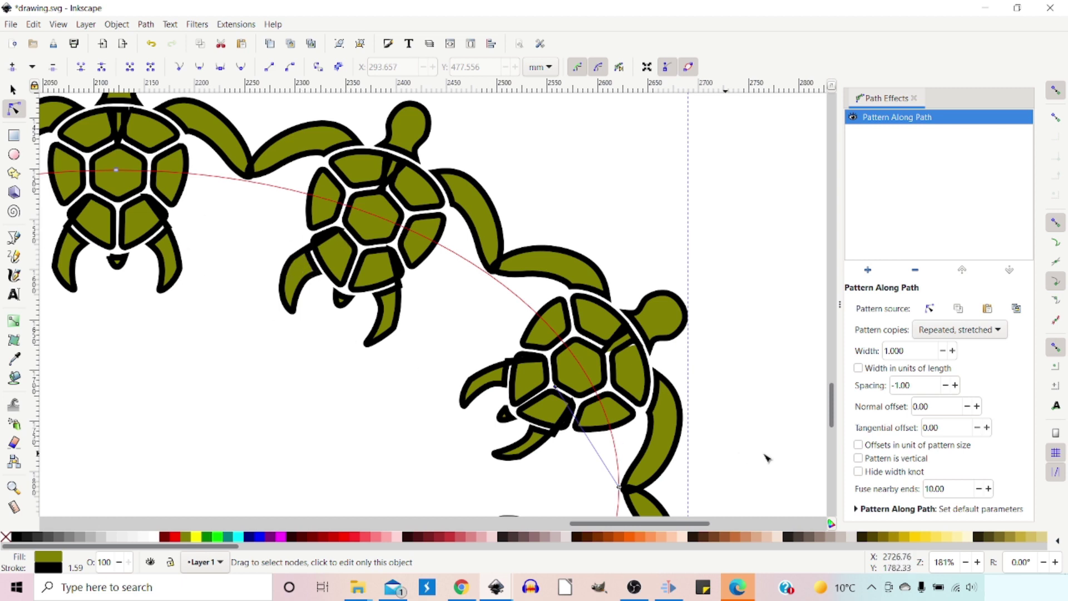
{"action": "scroll", "coordinate": [934, 488], "scroll_direction": "down", "scroll_amount": 1}
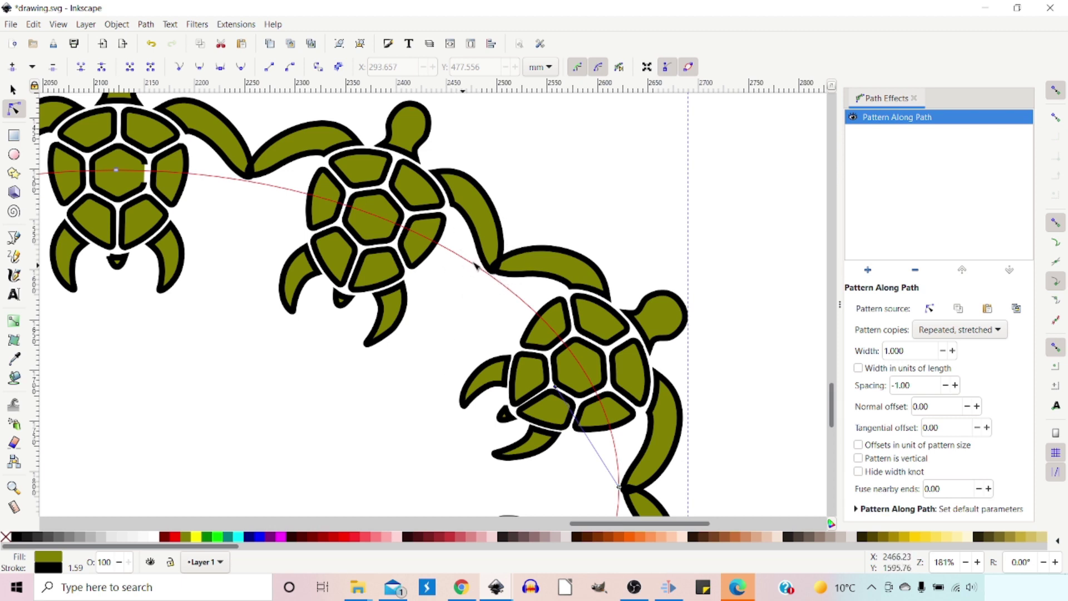
- Convert the turtle ring with Object to Path and union it into one path
{"action": "left_click", "coordinate": [145, 25]}
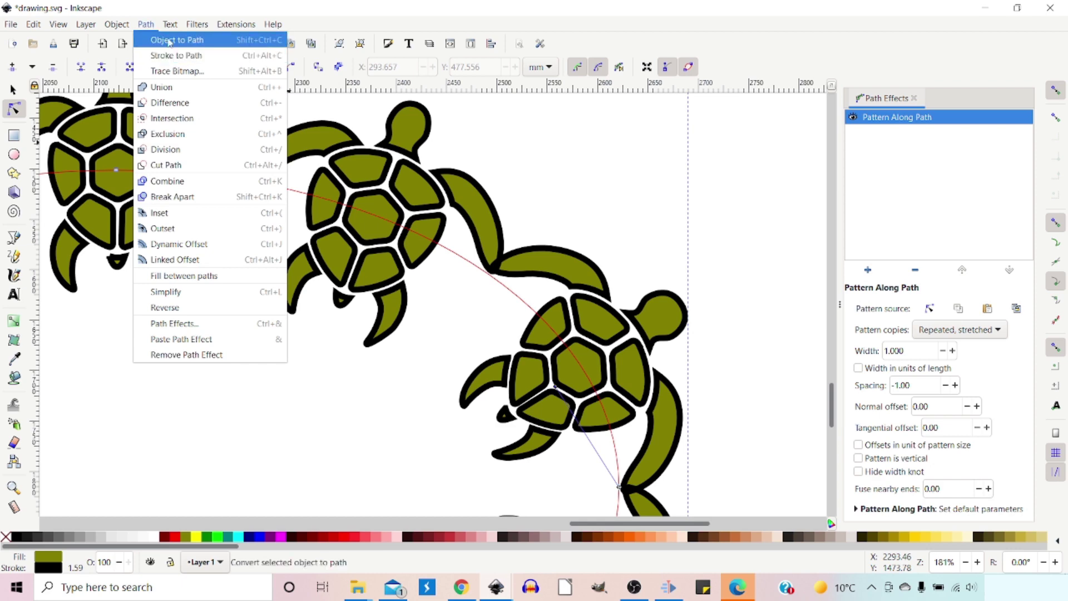
{"action": "left_click", "coordinate": [169, 39]}
{"action": "left_click", "coordinate": [170, 42]}
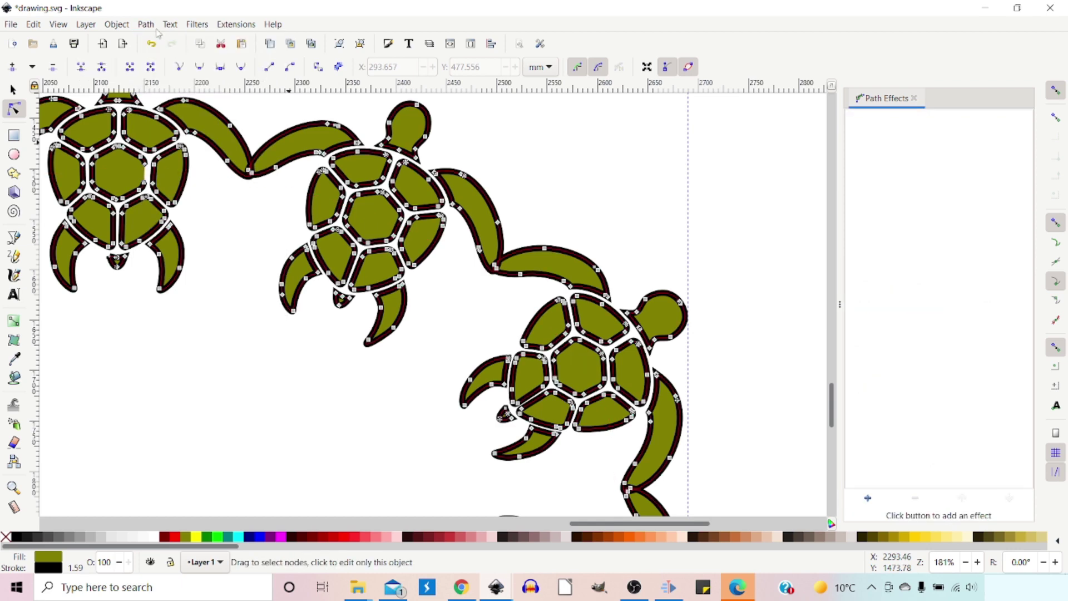
{"action": "left_click", "coordinate": [13, 89]}
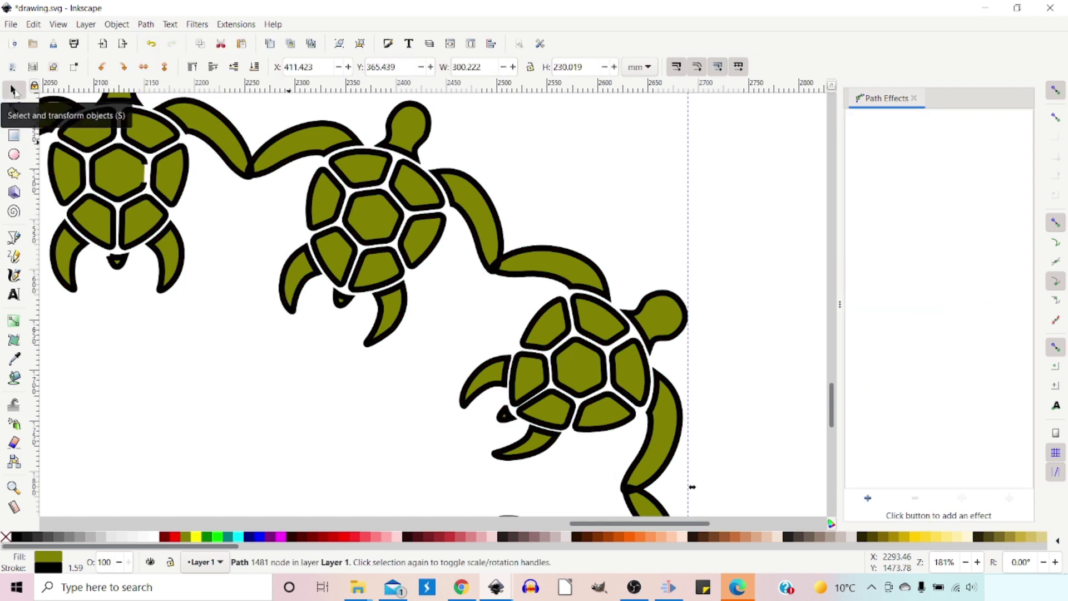
{"action": "left_click", "coordinate": [146, 24]}
{"action": "left_click", "coordinate": [167, 86]}
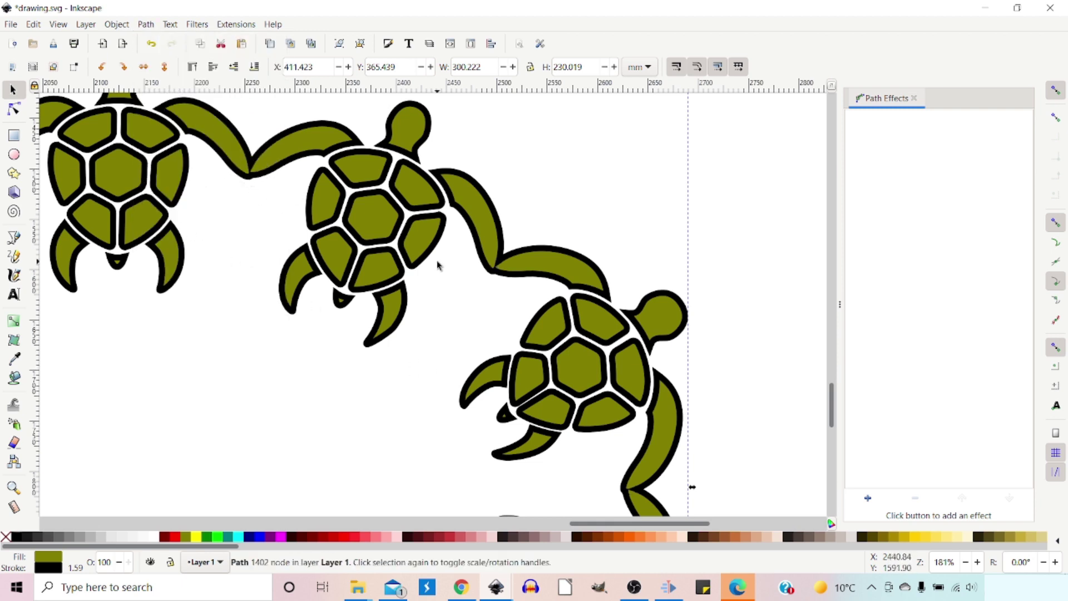
- Give the merged turtle ring a 0.5 stroke width and look over the result
{"action": "right_click", "coordinate": [75, 567]}
{"action": "left_click", "coordinate": [103, 512]}
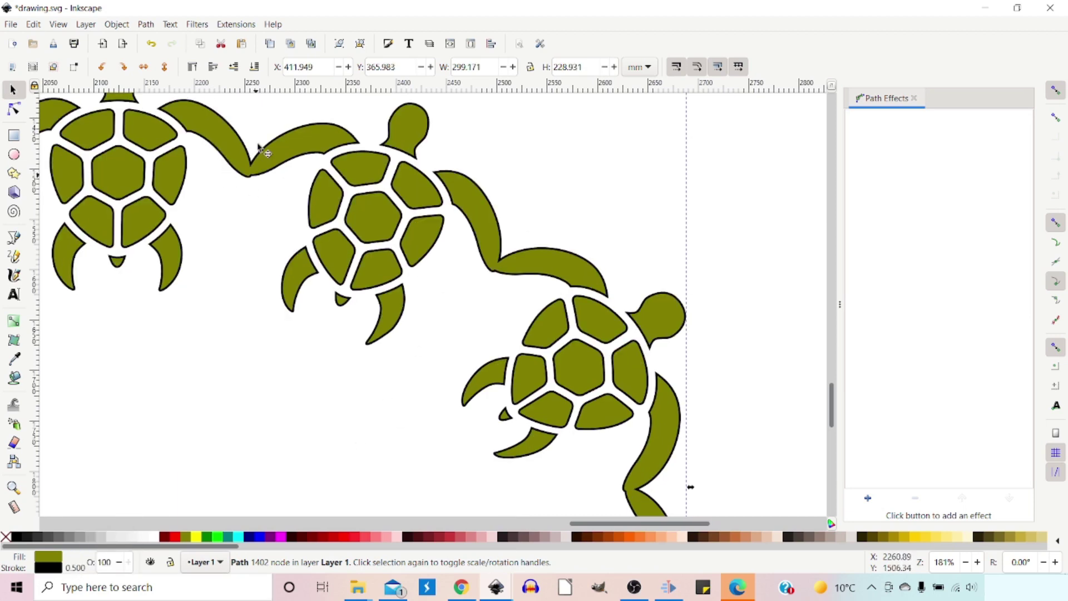
{"action": "scroll", "coordinate": [265, 169], "scroll_direction": "up", "scroll_amount": 4}
{"action": "scroll", "coordinate": [265, 169], "scroll_direction": "left", "scroll_amount": 5}
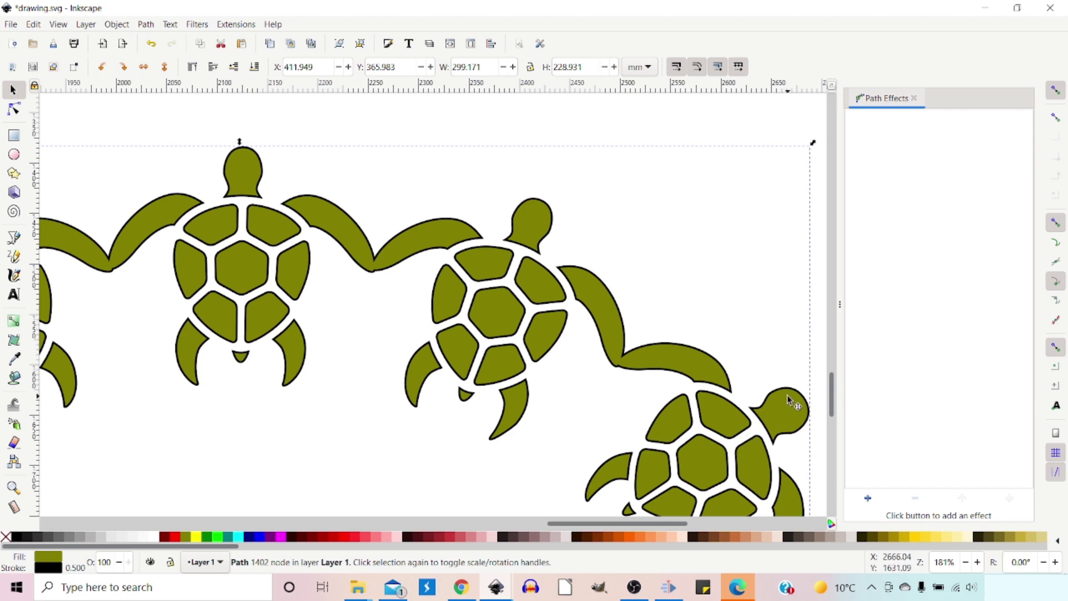
{"action": "scroll", "coordinate": [463, 233], "scroll_direction": "down", "scroll_amount": 6}
{"action": "scroll", "coordinate": [463, 233], "scroll_direction": "right", "scroll_amount": 6}
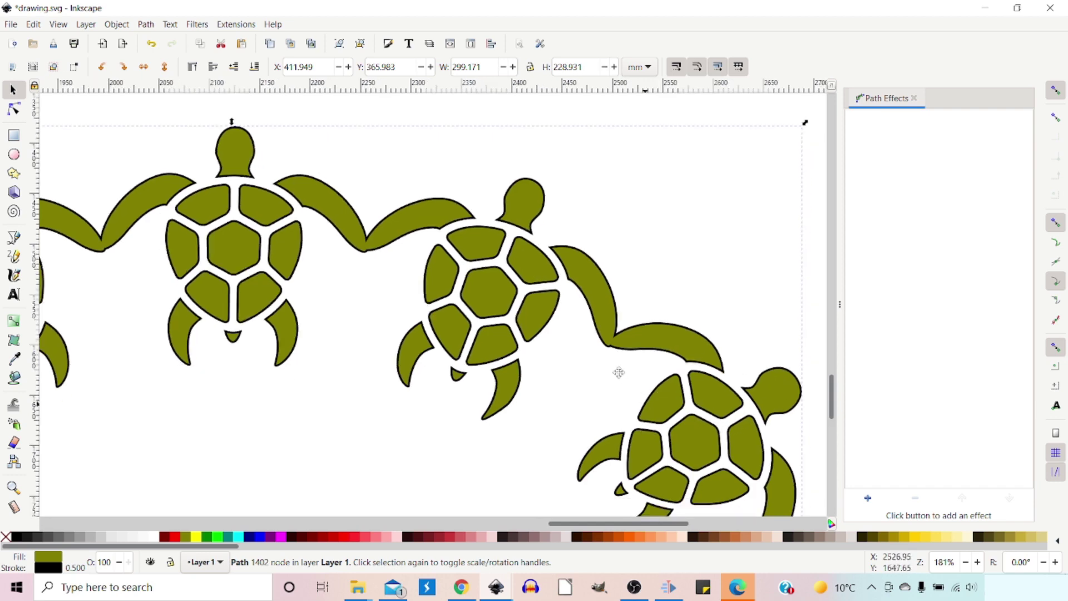
{"action": "scroll", "coordinate": [463, 233], "scroll_direction": "down", "scroll_amount": 2}
{"action": "scroll", "coordinate": [463, 233], "scroll_direction": "right", "scroll_amount": 2}
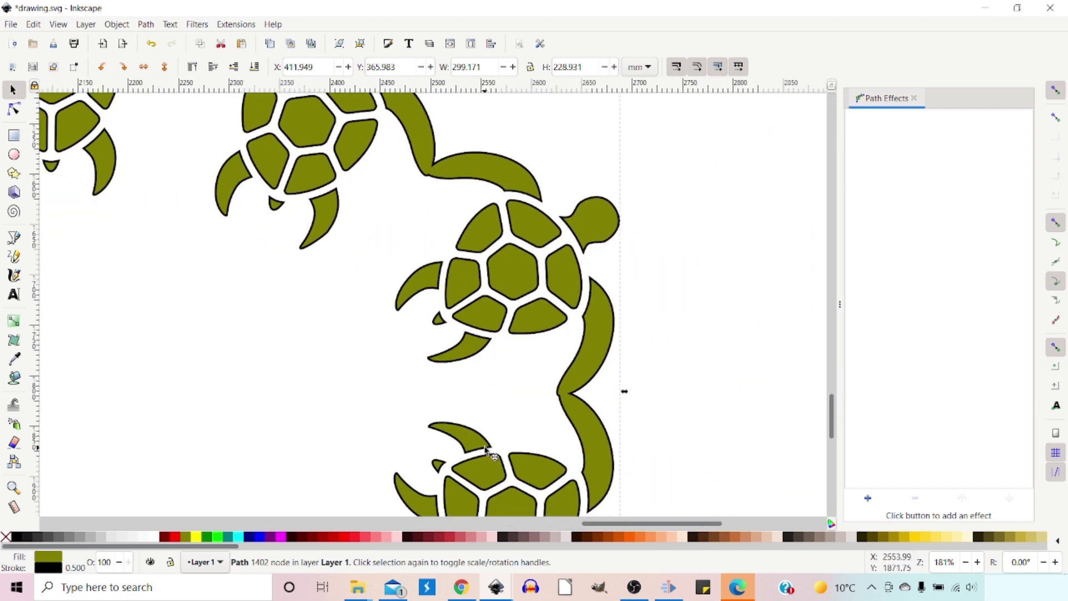
{"action": "scroll", "coordinate": [534, 310], "scroll_direction": "down", "scroll_amount": 2}
{"action": "scroll", "coordinate": [534, 309], "scroll_direction": "down", "scroll_amount": 3}
{"action": "scroll", "coordinate": [535, 309], "scroll_direction": "left", "scroll_amount": 1}
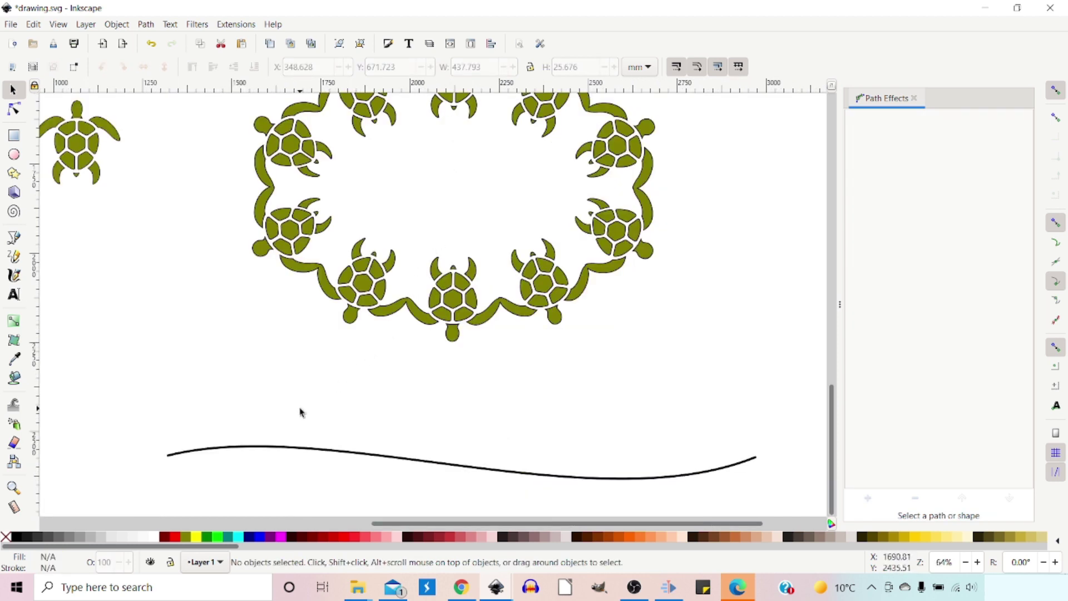
- Give the wavy curve Pattern Along Path with the copied turtle, repeated and stretched
{"action": "left_click", "coordinate": [314, 450]}
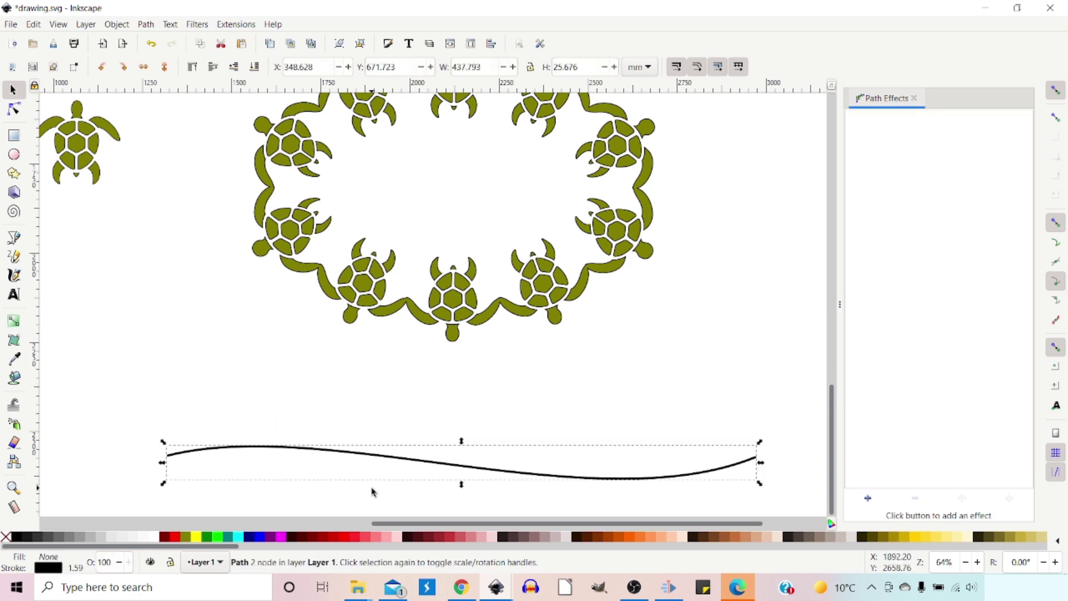
{"action": "left_click", "coordinate": [866, 497]}
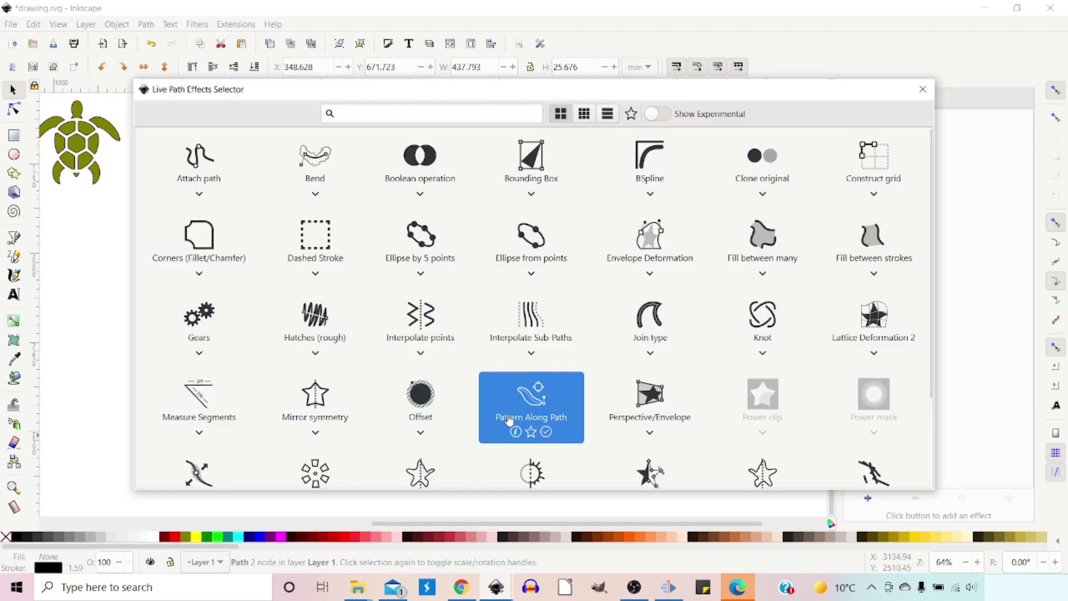
{"action": "left_click", "coordinate": [522, 408]}
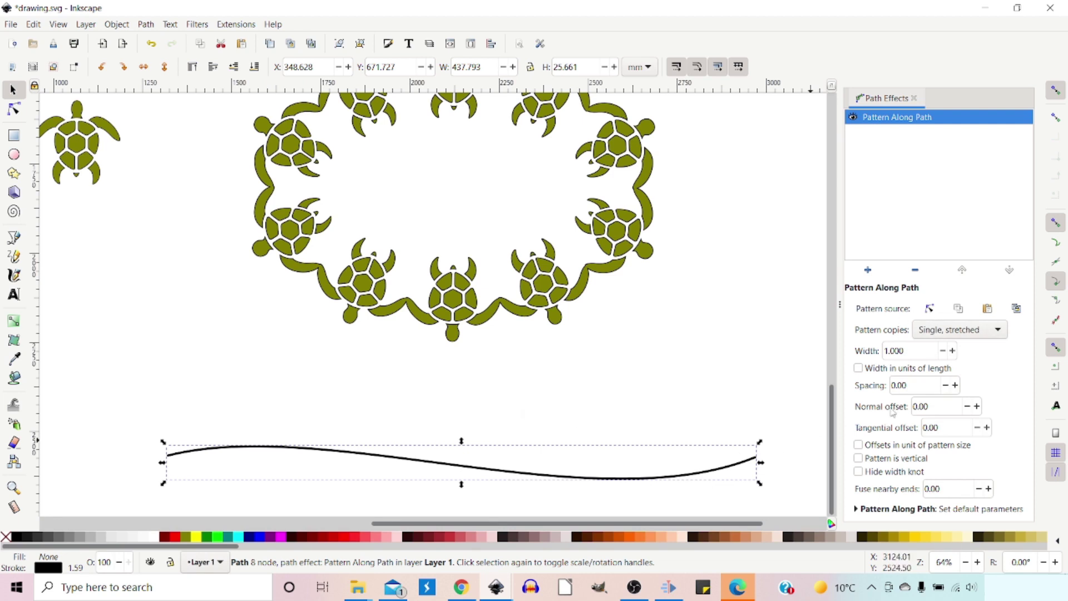
{"action": "left_click", "coordinate": [1016, 308]}
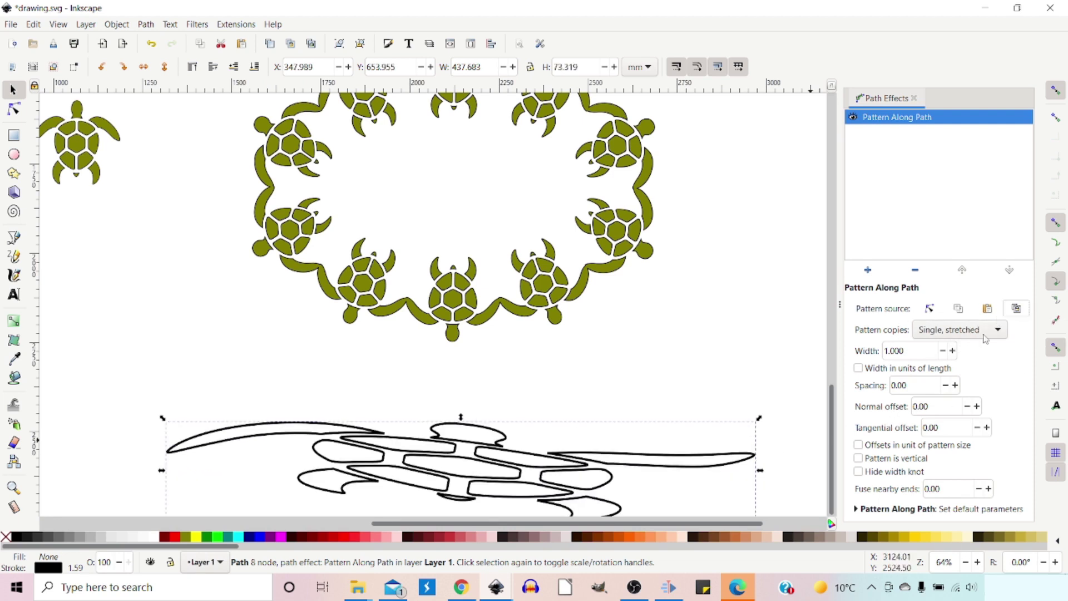
{"action": "left_click", "coordinate": [997, 330]}
{"action": "left_click", "coordinate": [944, 299]}
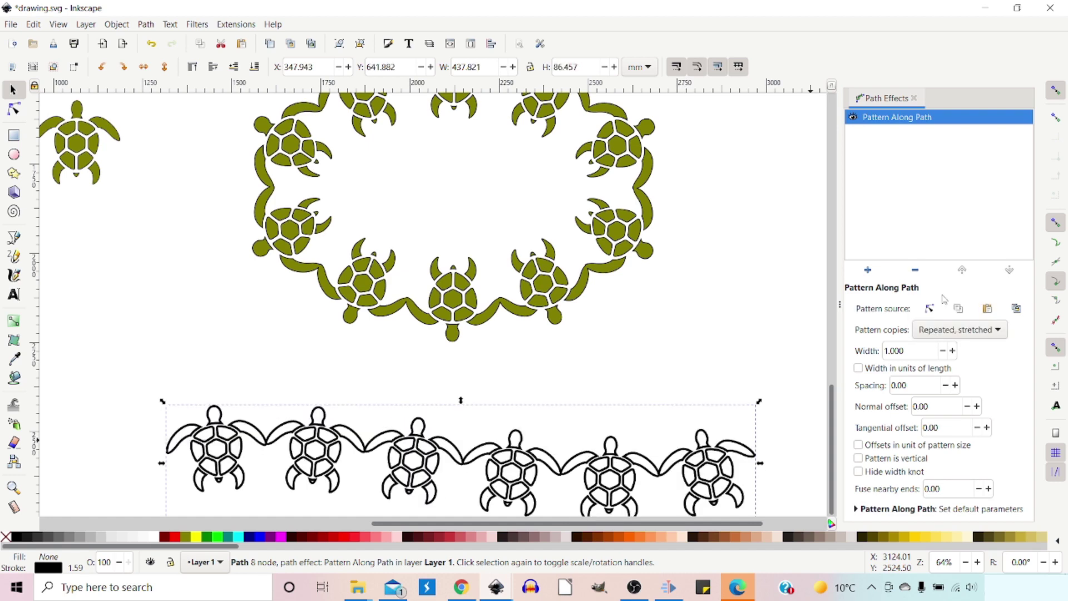
{"action": "scroll", "coordinate": [722, 377], "scroll_direction": "down", "scroll_amount": 2}
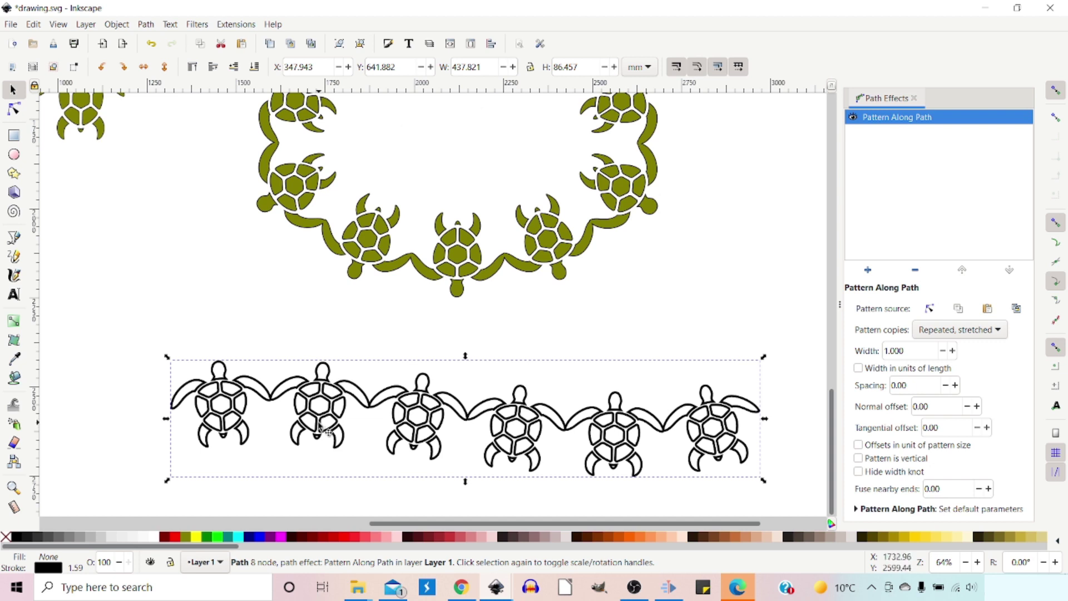
- Fill the lower turtle row green, then rotate and enlarge the source turtle to about 84.983 × 98.089 mm
{"action": "left_click", "coordinate": [212, 537]}
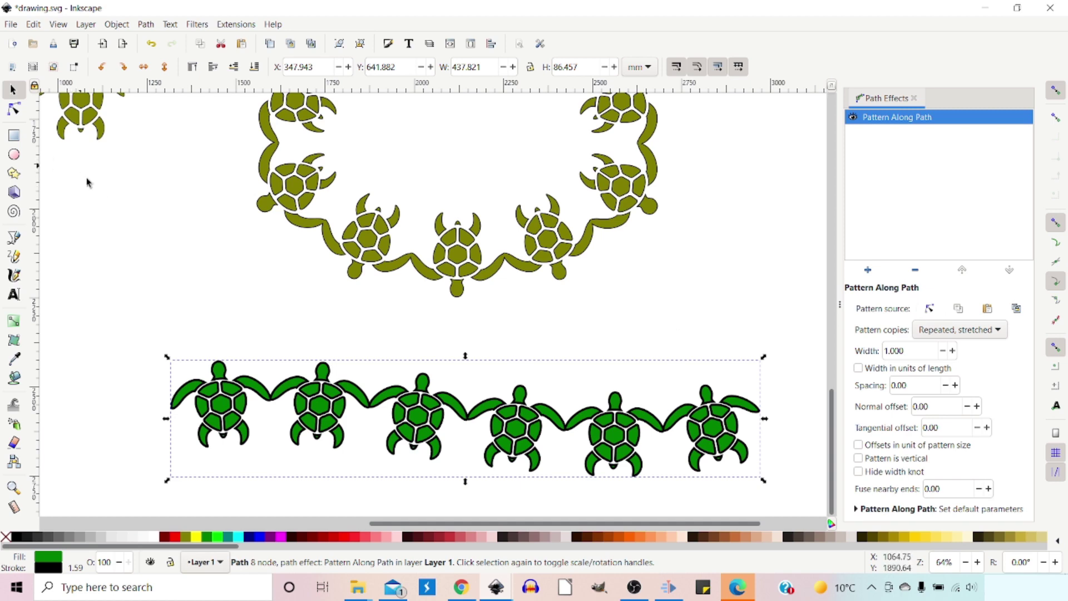
{"action": "left_click_drag", "start_coordinate": [102, 209], "coordinate": [111, 253]}
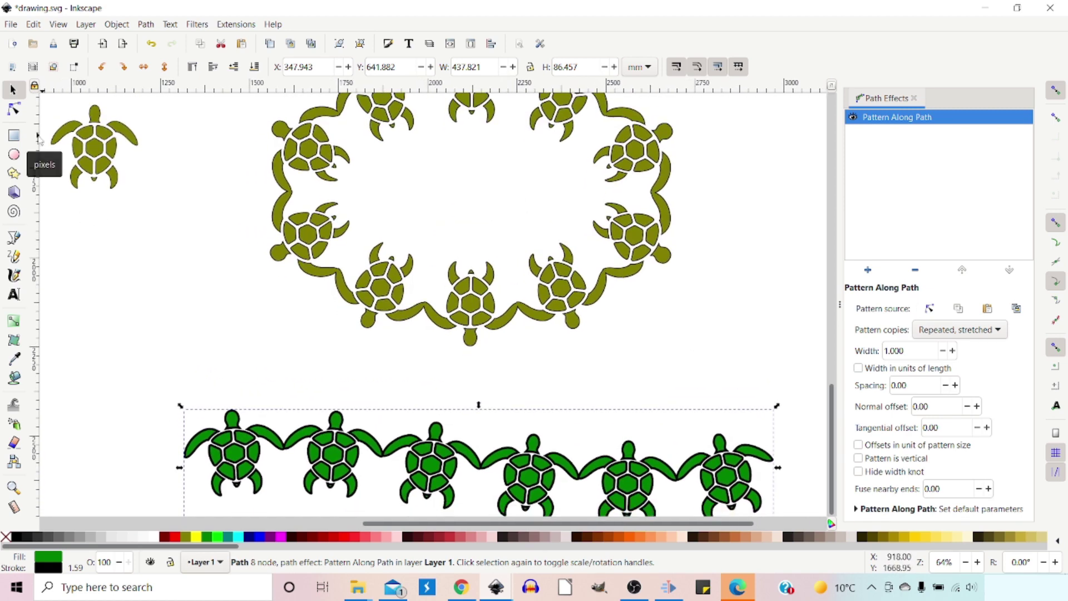
{"action": "left_click", "coordinate": [100, 156]}
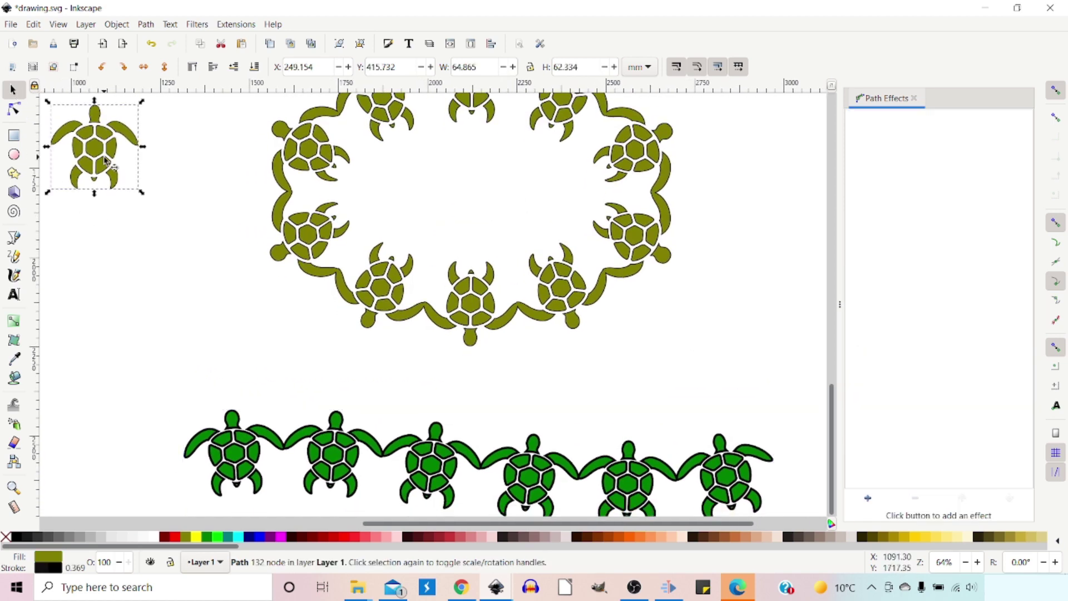
{"action": "left_click", "coordinate": [108, 137]}
{"action": "left_click_drag", "start_coordinate": [165, 132], "coordinate": [151, 167]}
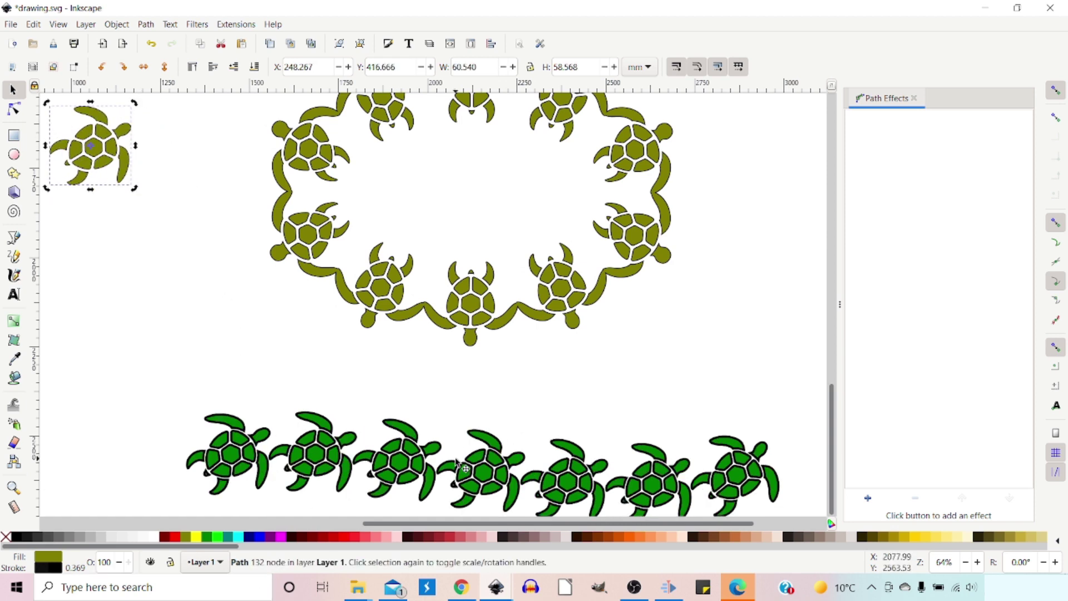
{"action": "left_click", "coordinate": [120, 185]}
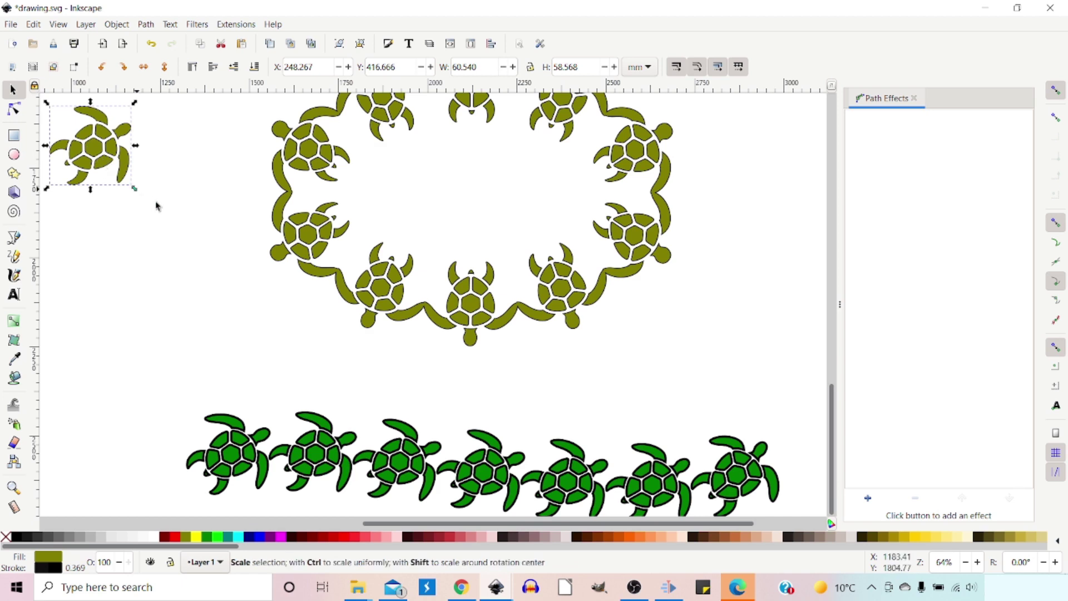
{"action": "left_click_drag", "start_coordinate": [133, 189], "coordinate": [167, 210]}
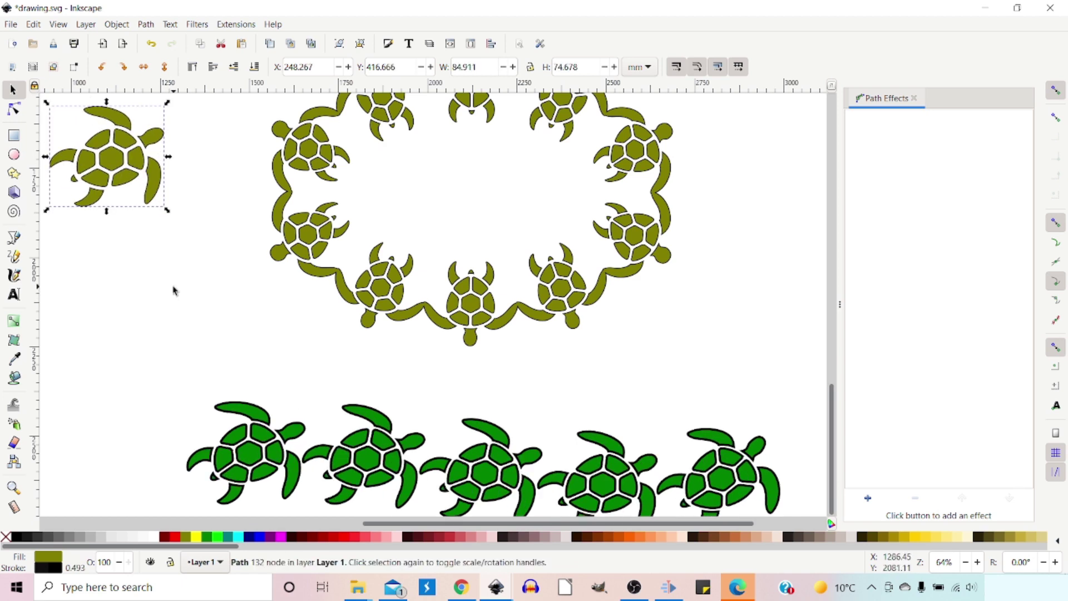
{"action": "mouse_move", "coordinate": [109, 245]}
{"action": "left_mouse_down"}
{"action": "mouse_move", "coordinate": [111, 205]}
{"action": "mouse_move", "coordinate": [106, 240]}
{"action": "left_mouse_up"}
{"action": "left_click", "coordinate": [110, 206]}
{"action": "scroll", "coordinate": [751, 277], "scroll_direction": "down", "scroll_amount": 4}
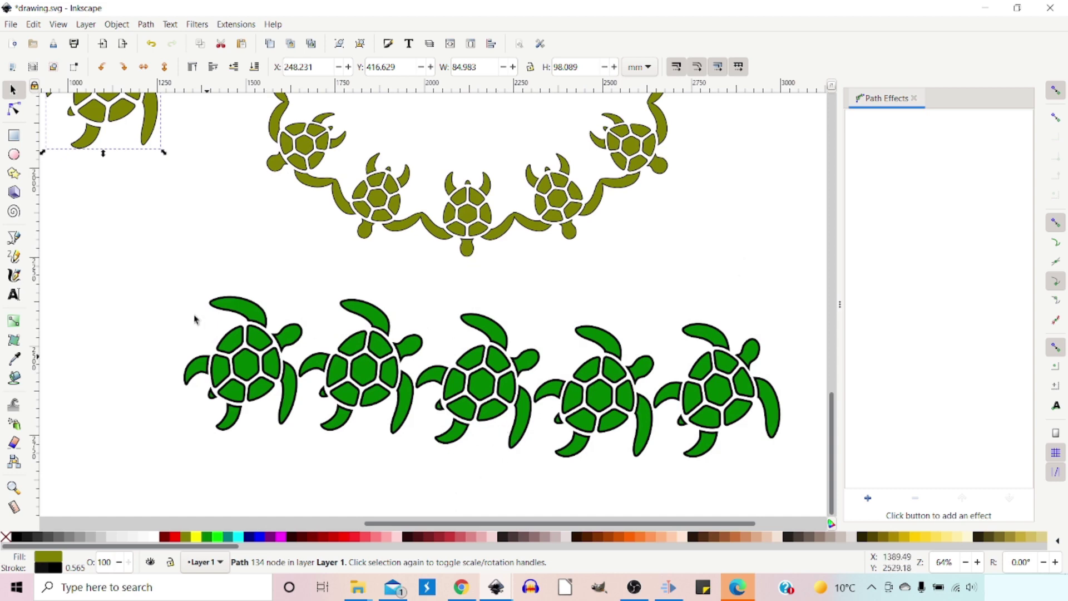
- Pan around the drawing to view the five large green turtles beneath the olive turtle ring
{"action": "mouse_move", "coordinate": [88, 257]}
{"action": "left_mouse_down"}
{"action": "mouse_move", "coordinate": [184, 310]}
{"action": "mouse_move", "coordinate": [178, 328]}
{"action": "mouse_move", "coordinate": [155, 348]}
{"action": "mouse_move", "coordinate": [105, 293]}
{"action": "mouse_move", "coordinate": [57, 293]}
{"action": "left_mouse_up"}
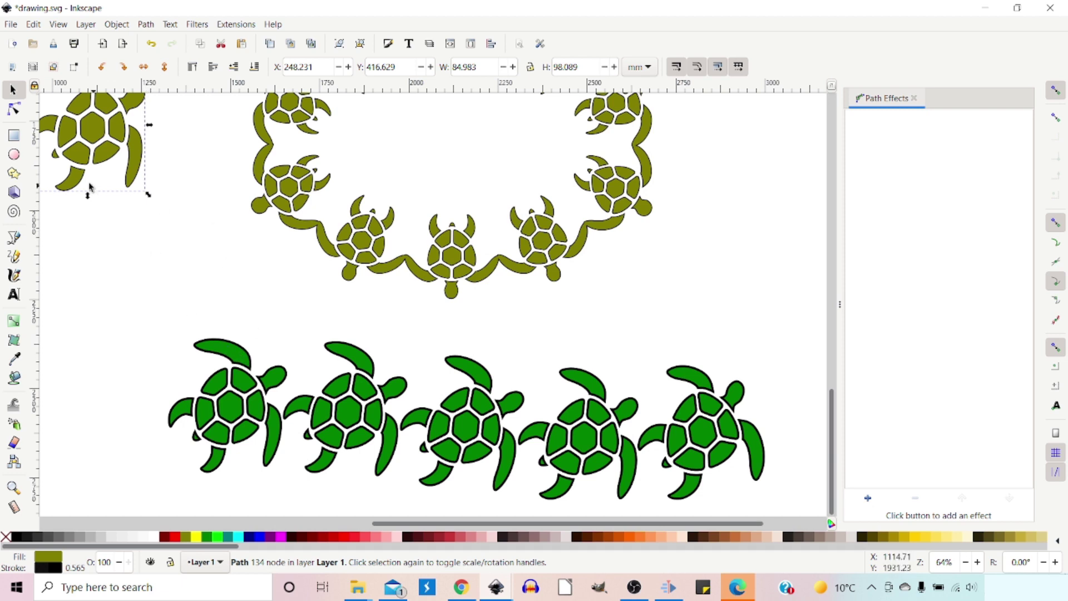
{"action": "scroll", "coordinate": [132, 171], "scroll_direction": "up", "scroll_amount": 1}
{"action": "scroll", "coordinate": [132, 172], "scroll_direction": "left", "scroll_amount": 1}
{"action": "scroll", "coordinate": [132, 171], "scroll_direction": "up", "scroll_amount": 1}
{"action": "scroll", "coordinate": [132, 171], "scroll_direction": "left", "scroll_amount": 1}
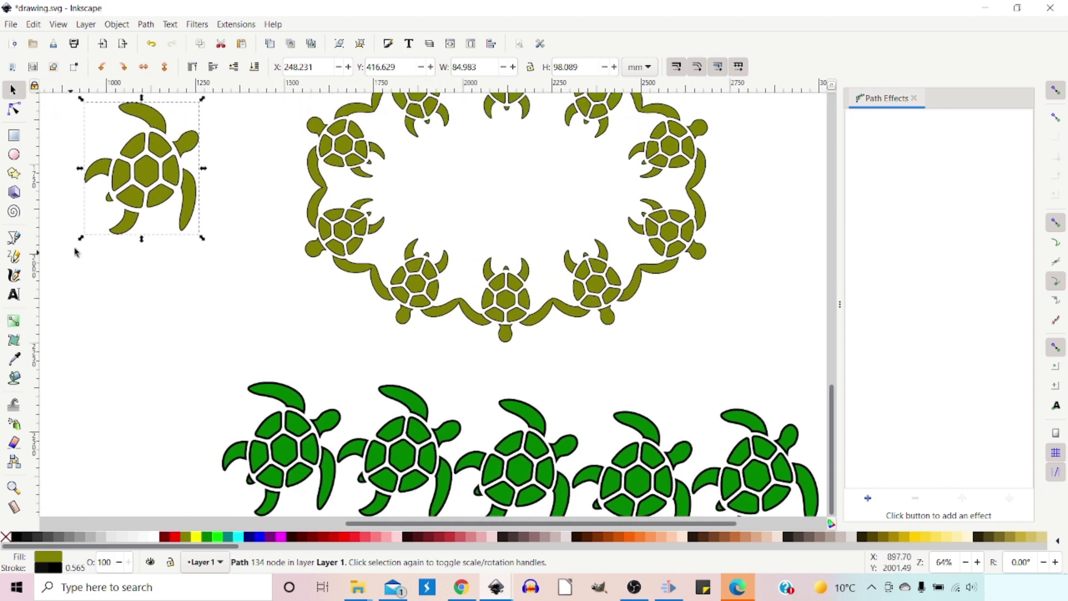